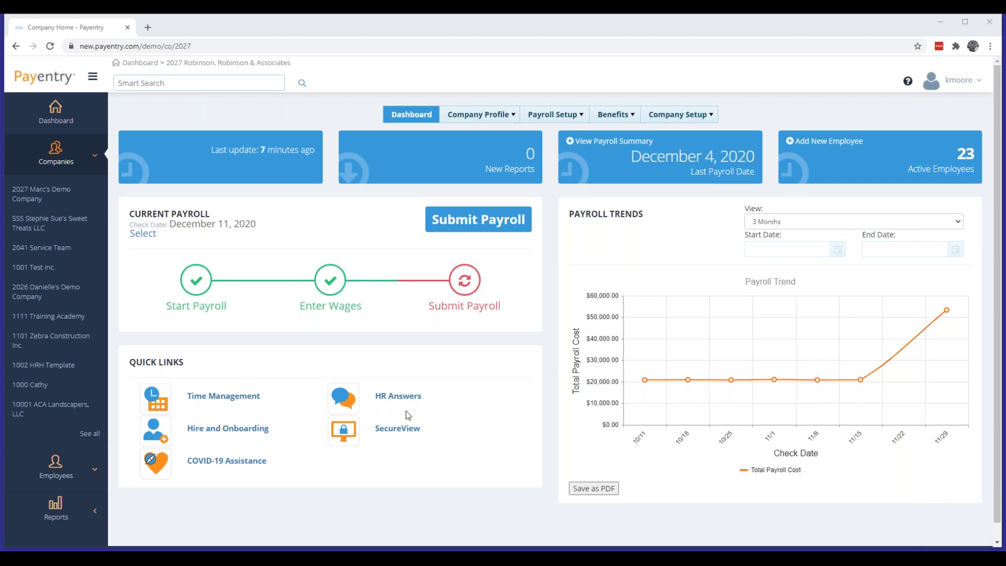
- Browse the SecureView documents in Tree view, expanding the 2020-Dec and 2018-Dec folders
click(396, 434)
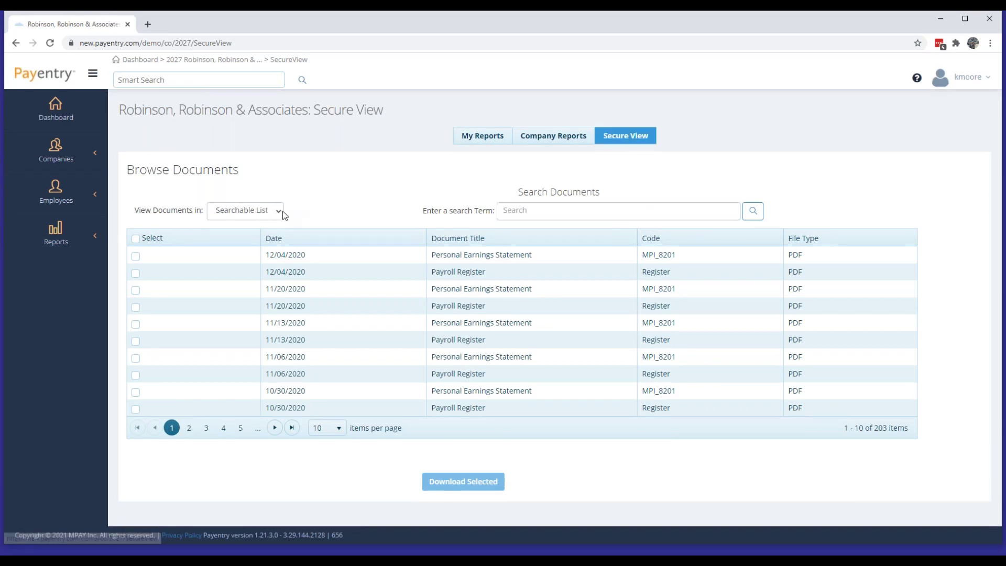
click(280, 212)
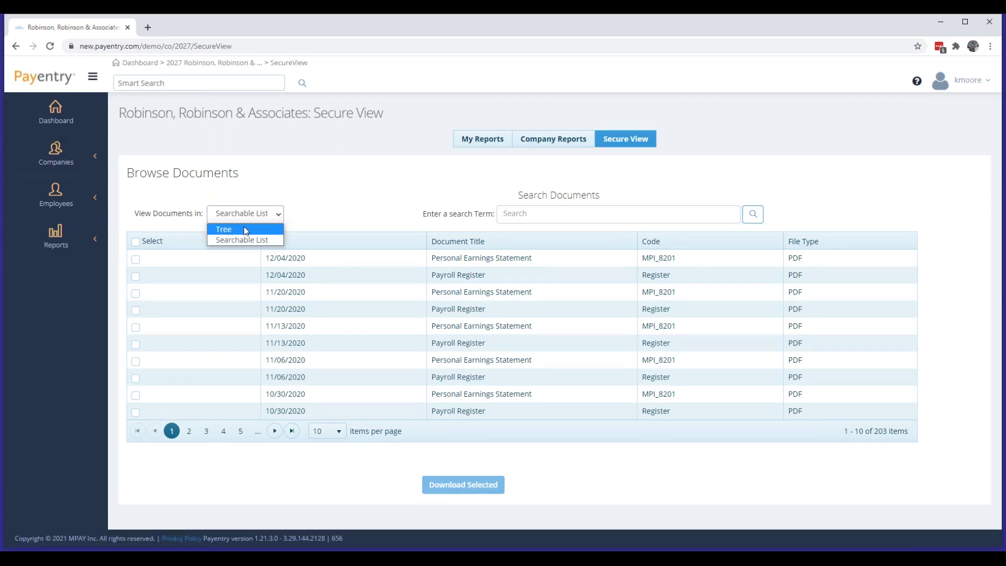
click(224, 229)
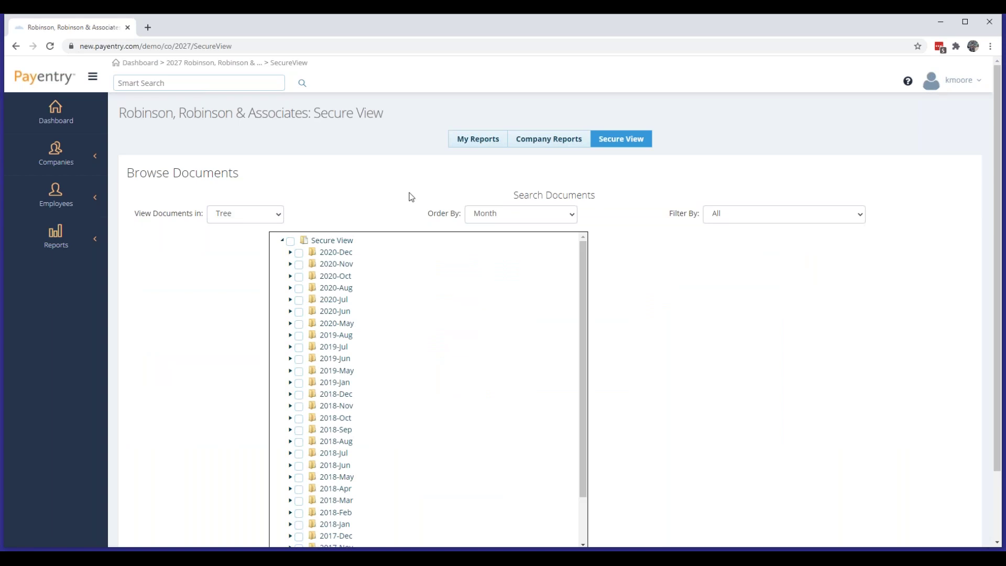
click(290, 252)
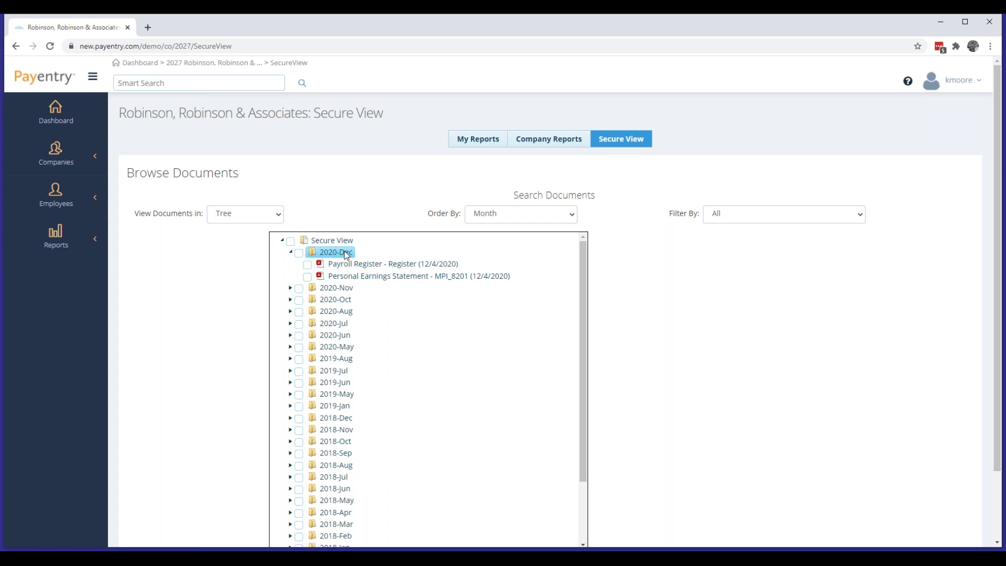
click(291, 418)
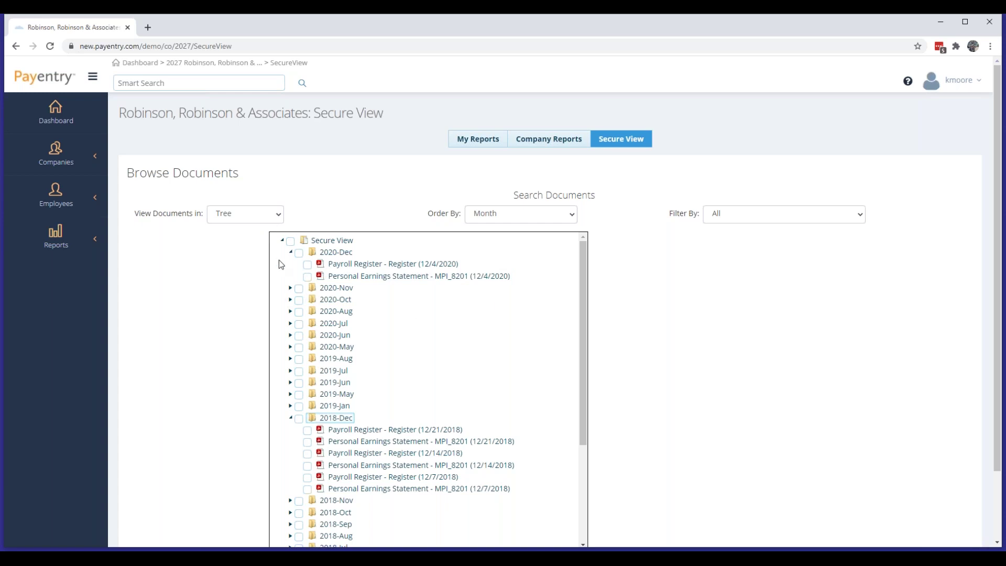
- Return to the company dashboard, open Online Tax Forms Setup, and save the W2 form setup
click(211, 63)
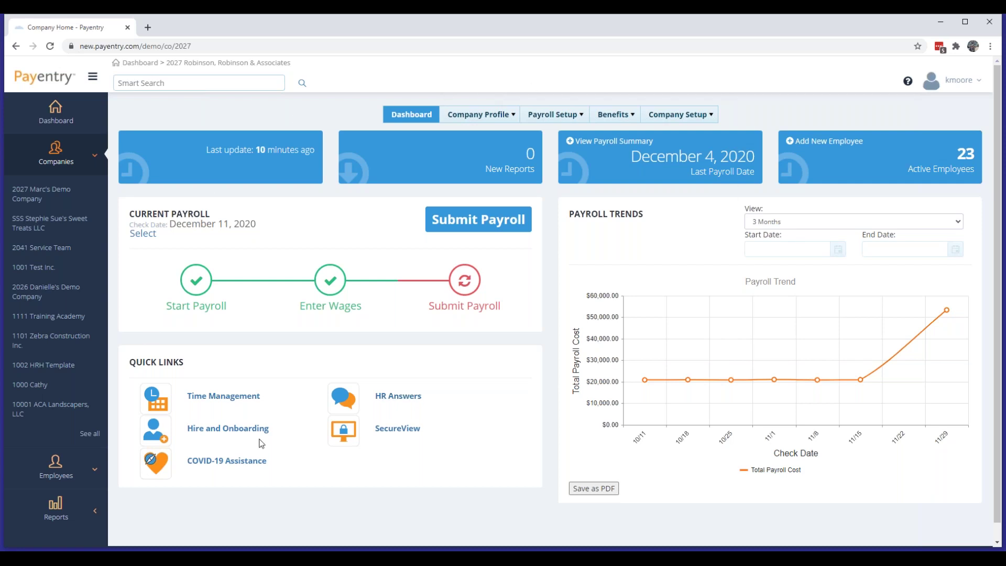
click(676, 116)
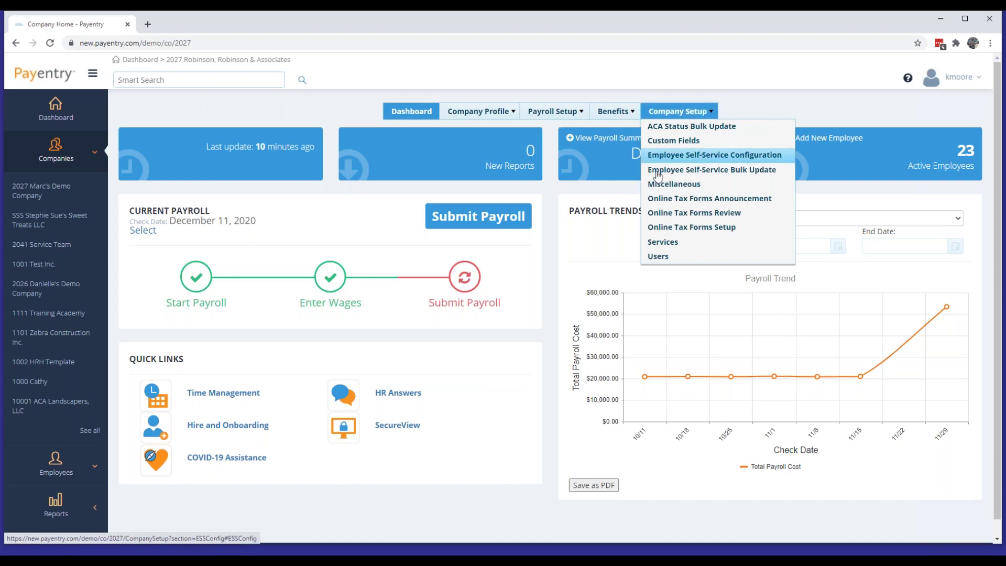
click(710, 234)
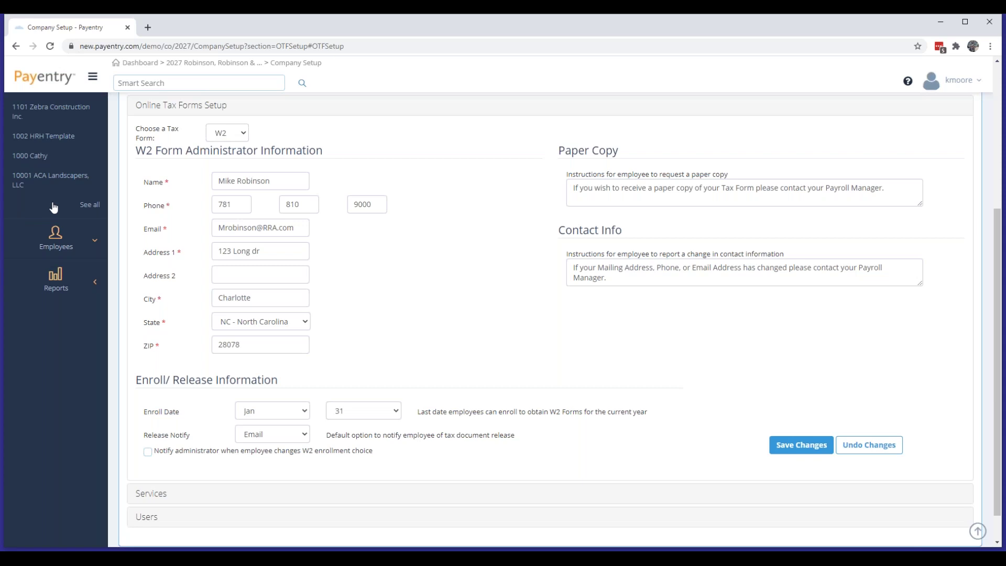
scroll(418, 224, up, 1)
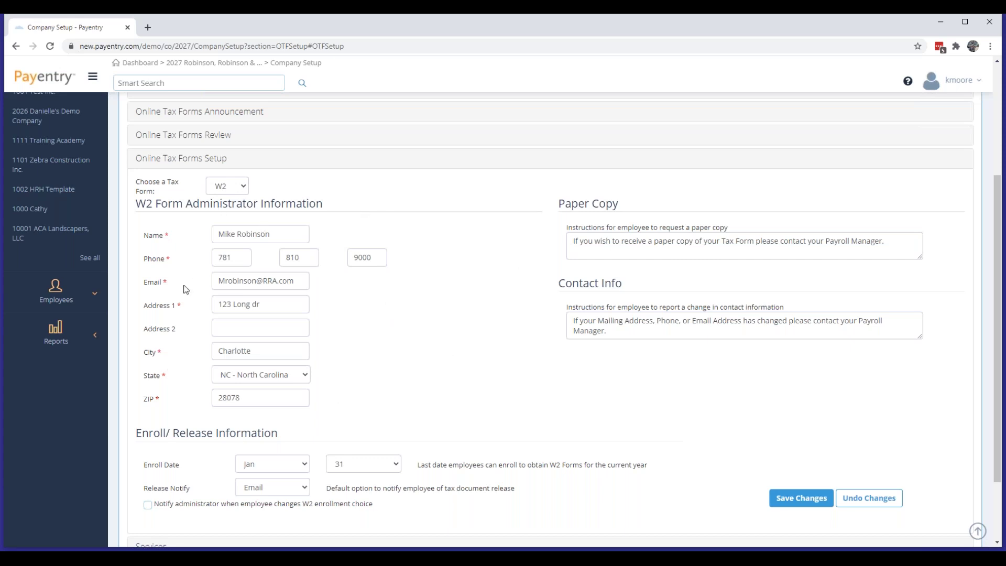
scroll(379, 366, down, 1)
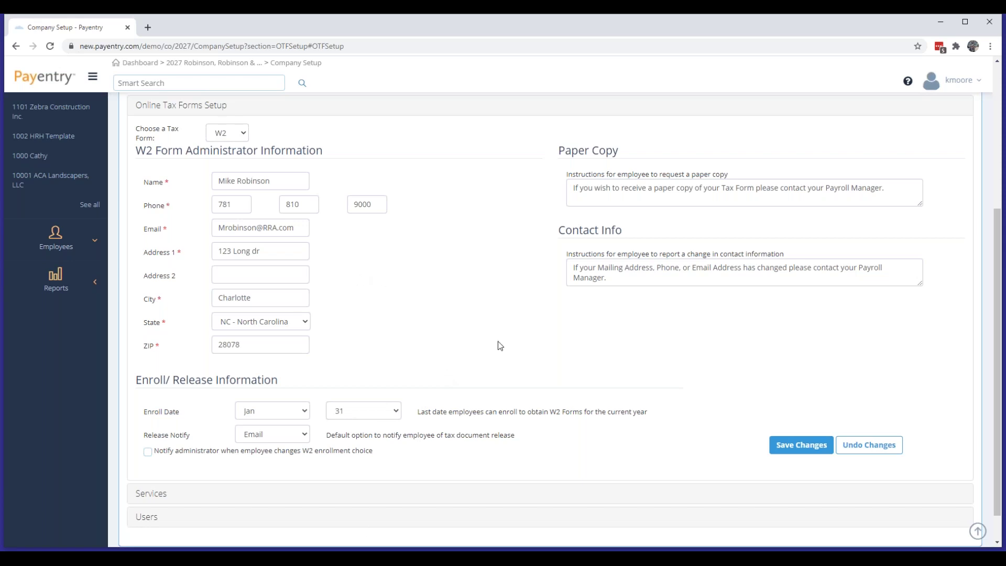
click(797, 446)
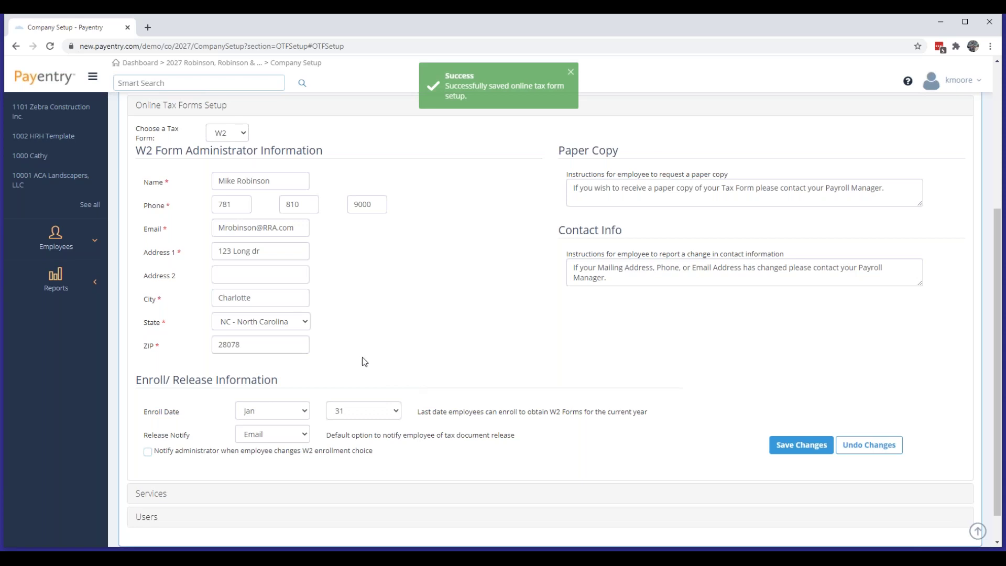
- Switch the tax form to 1099 and save its administrator and enrollment setup
click(232, 136)
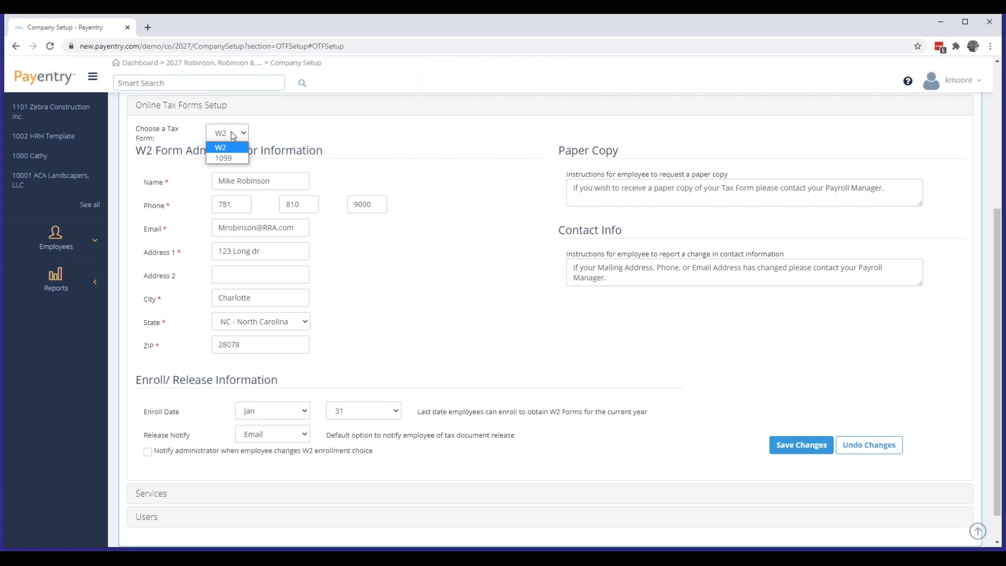
click(224, 159)
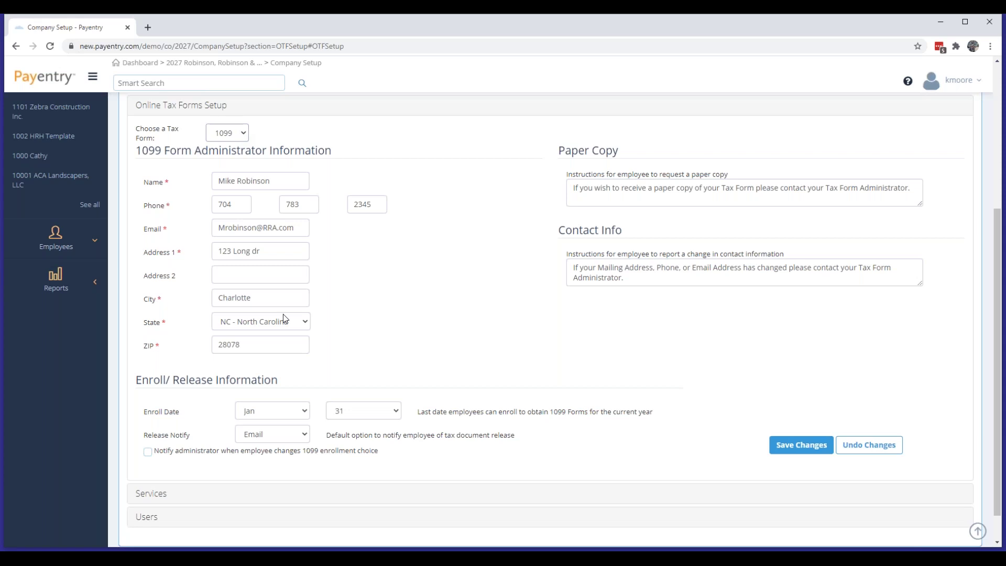
click(241, 136)
click(233, 148)
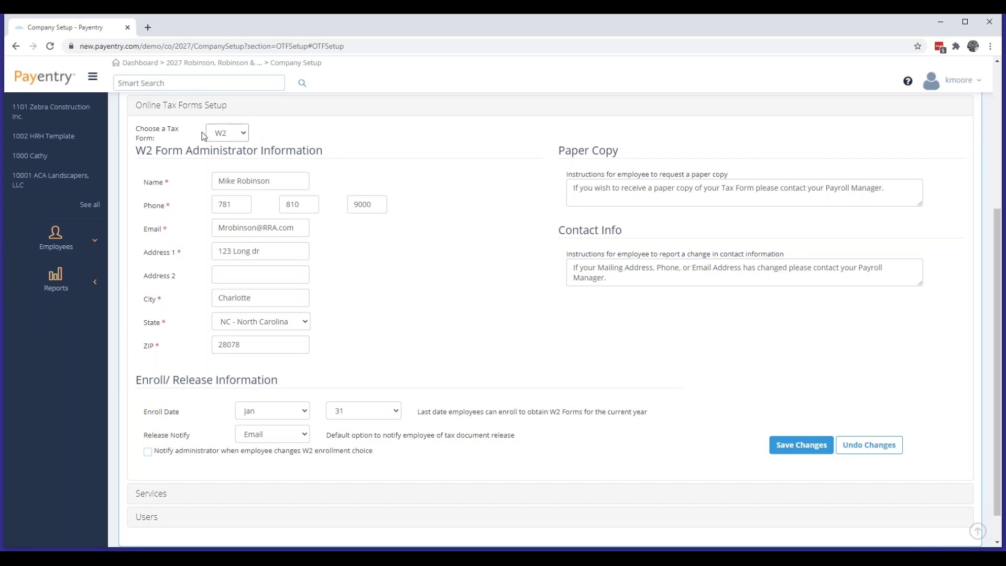
click(244, 134)
click(226, 159)
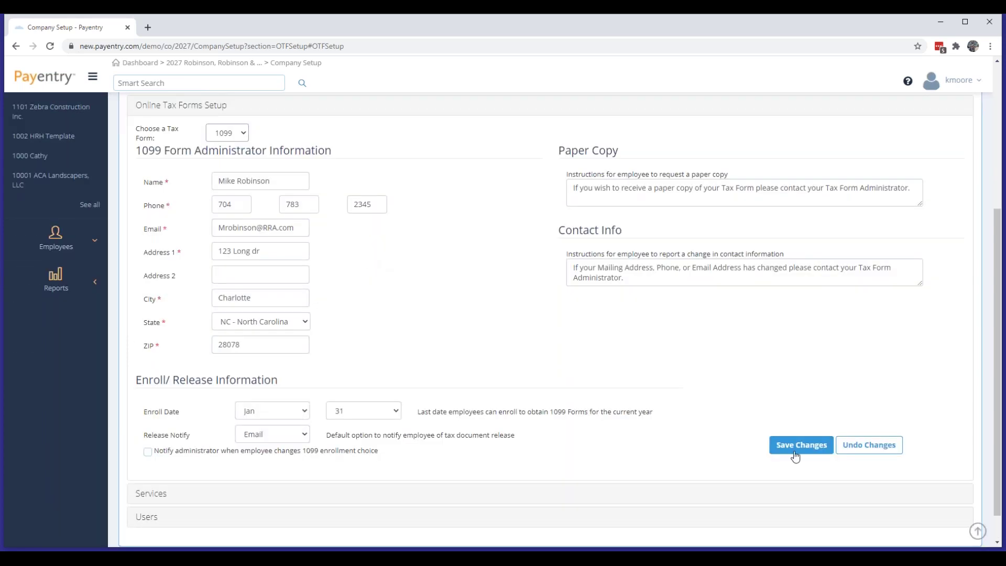
click(794, 454)
- Open the Online Tax Forms Announcement section and look over it from Introduction to Closing
scroll(282, 316, up, 4)
scroll(338, 328, up, 1)
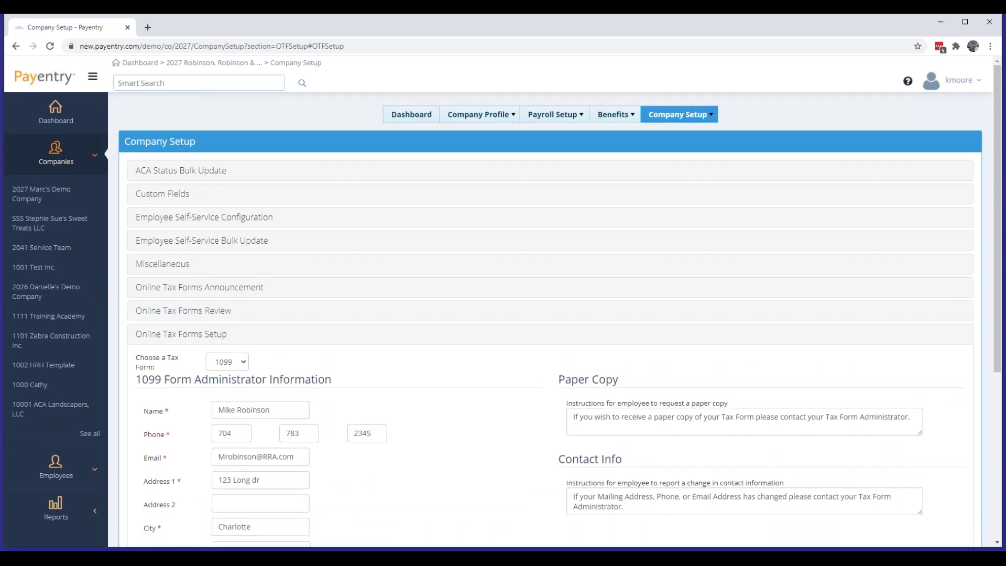
scroll(550, 314, down, 1)
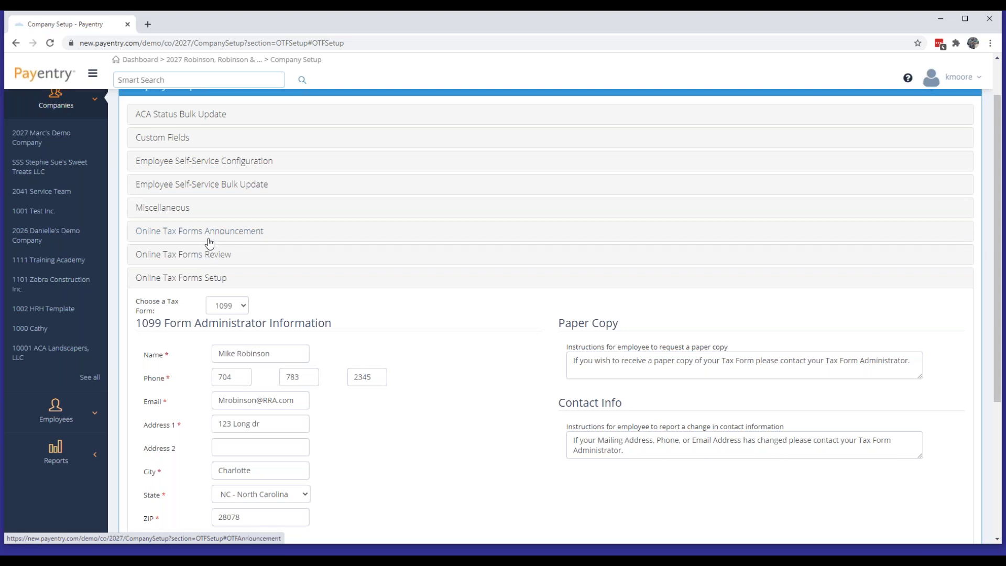
click(206, 232)
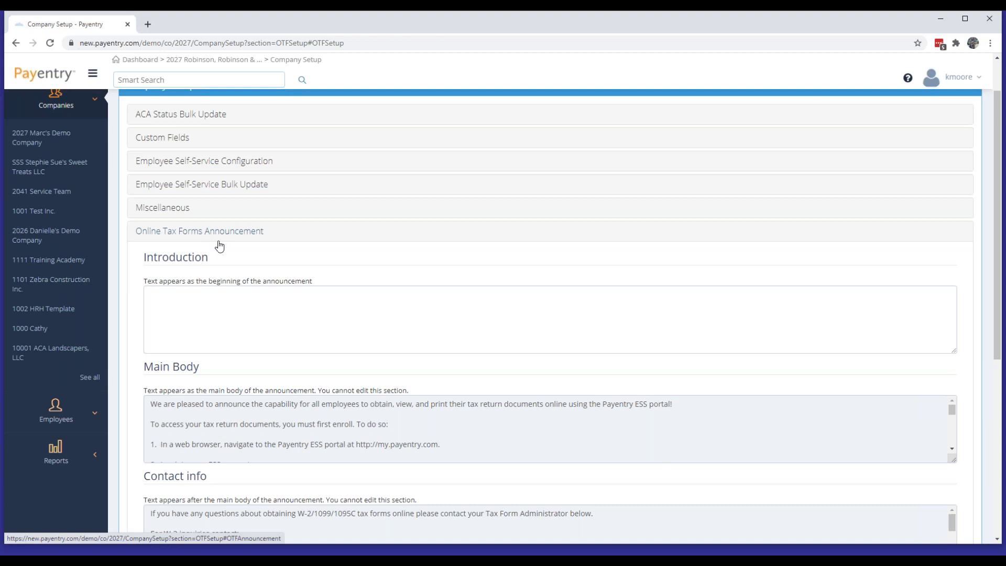
scroll(194, 300, down, 2)
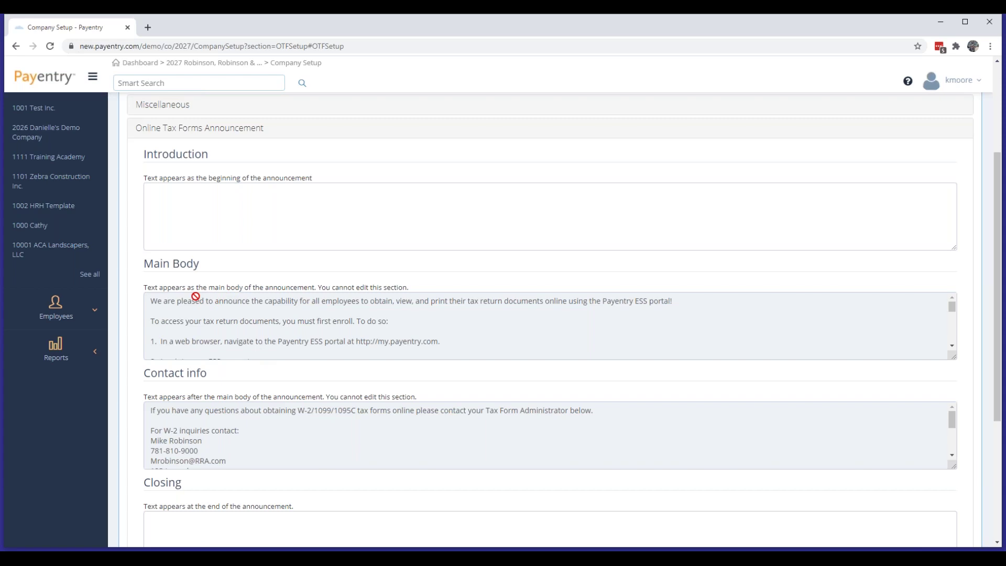
scroll(195, 296, down, 2)
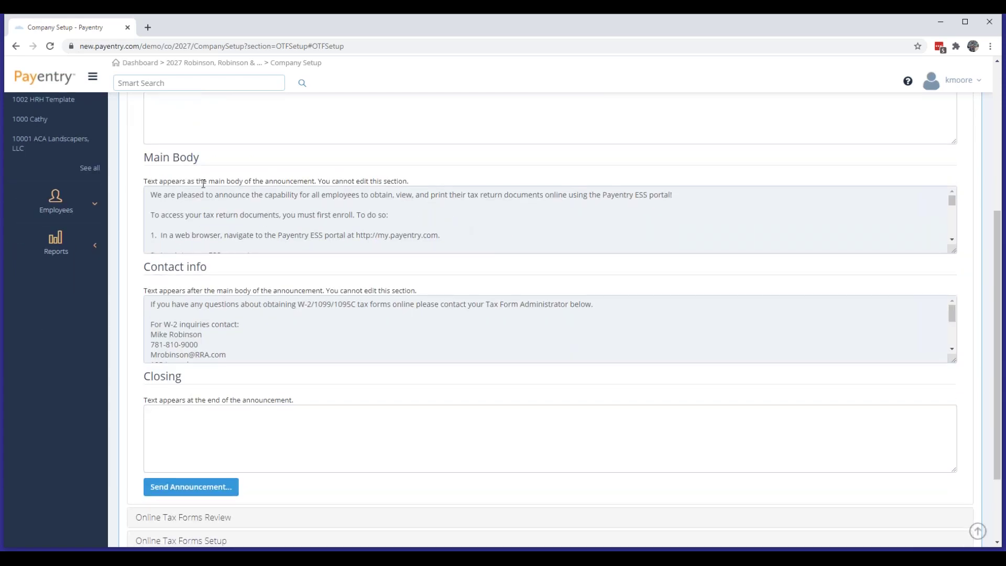
- Read through the announcement's Main Body, including the numbered online tax form enrollment instructions for employees
scroll(212, 221, down, 6)
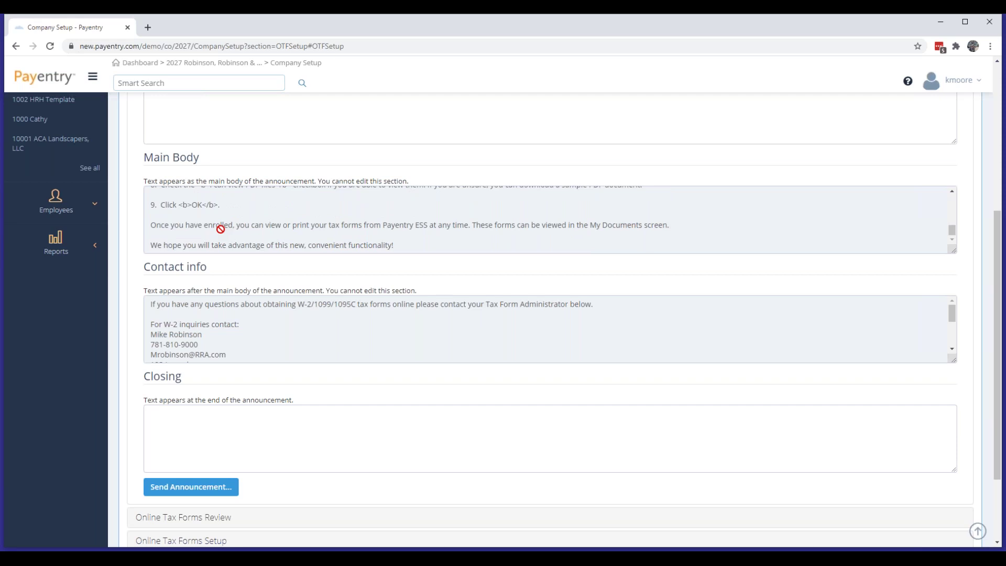
scroll(220, 229, up, 5)
scroll(220, 229, up, 2)
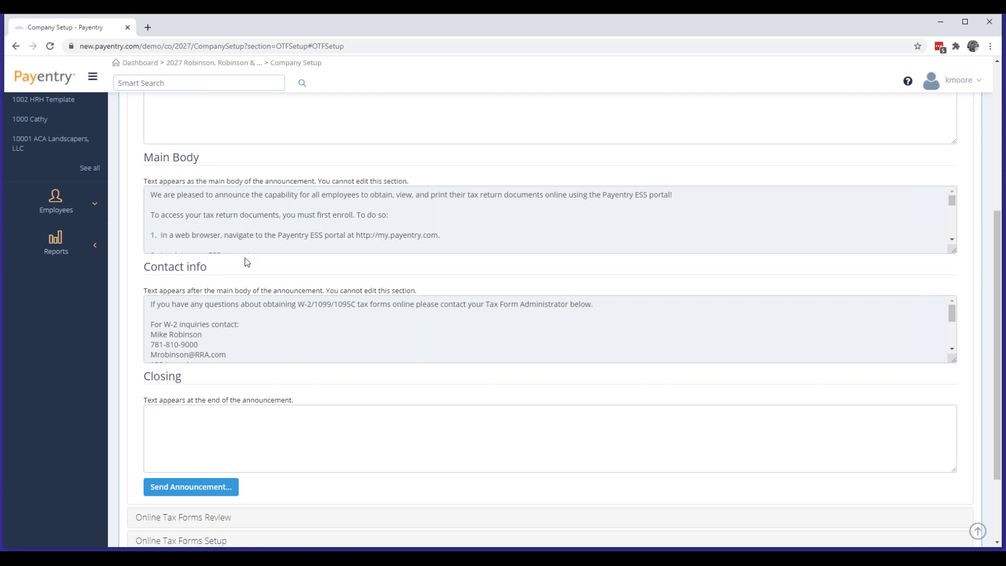
scroll(191, 208, down, 1)
scroll(219, 199, up, 1)
scroll(217, 205, down, 1)
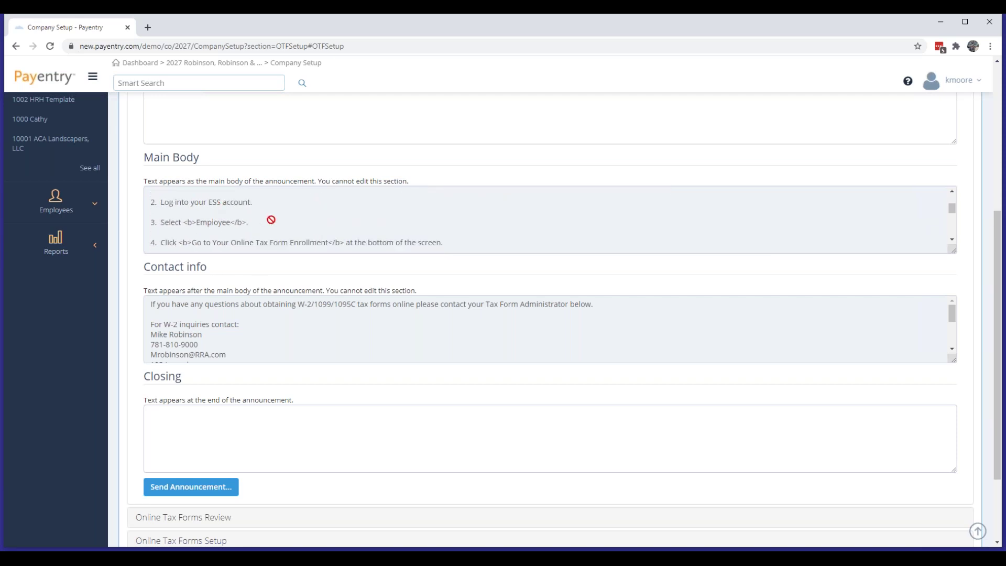
scroll(271, 220, down, 1)
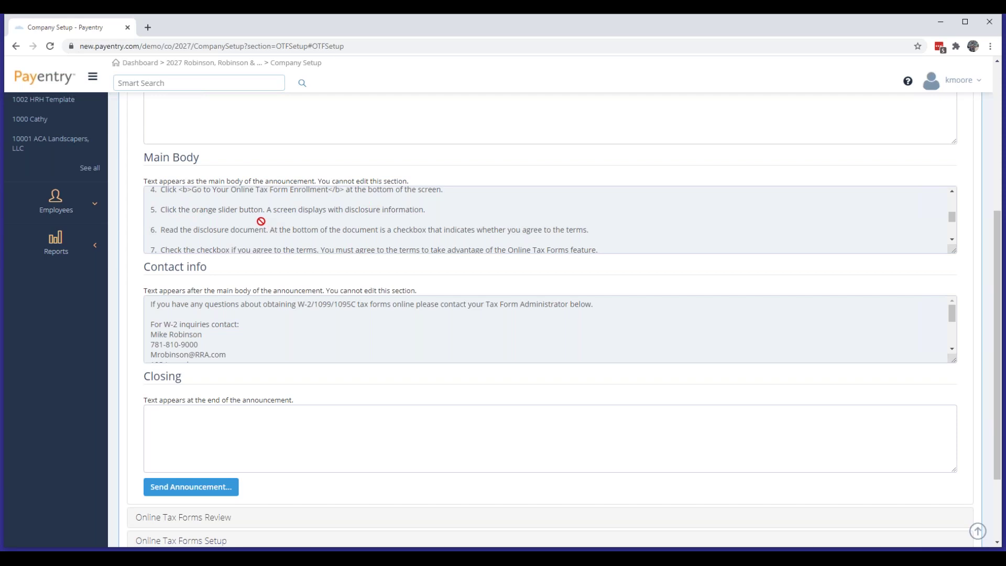
scroll(294, 233, down, 3)
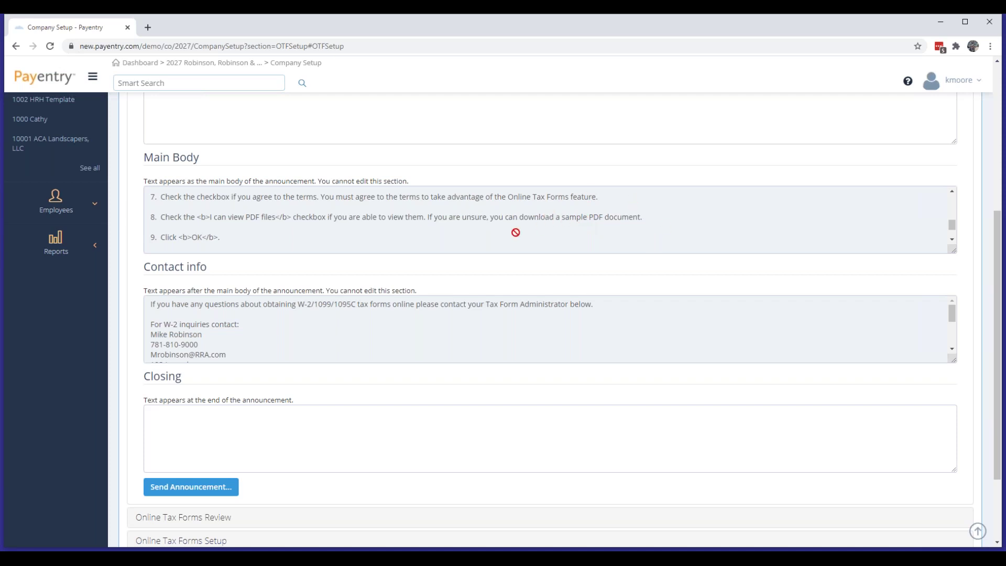
scroll(235, 241, up, 5)
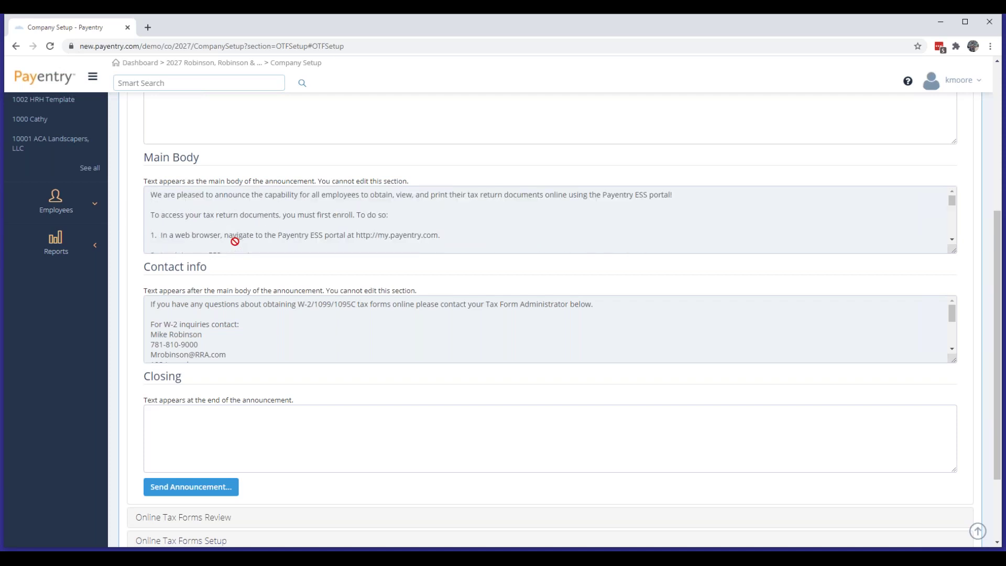
scroll(235, 241, down, 5)
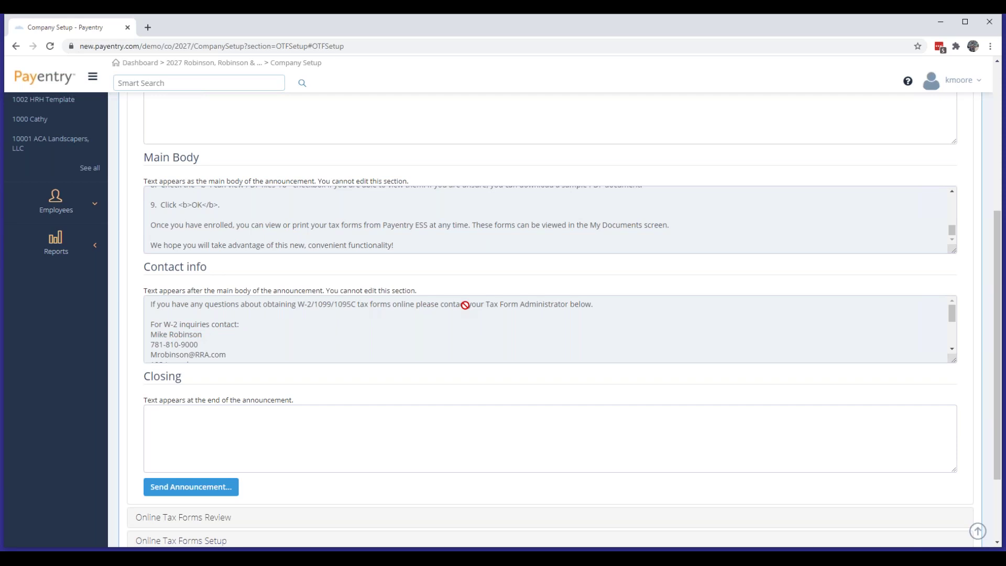
- Review the announcement's Contact info text for the W-2 and 1099 inquiry contacts
scroll(451, 309, down, 3)
scroll(249, 316, up, 3)
scroll(265, 326, down, 2)
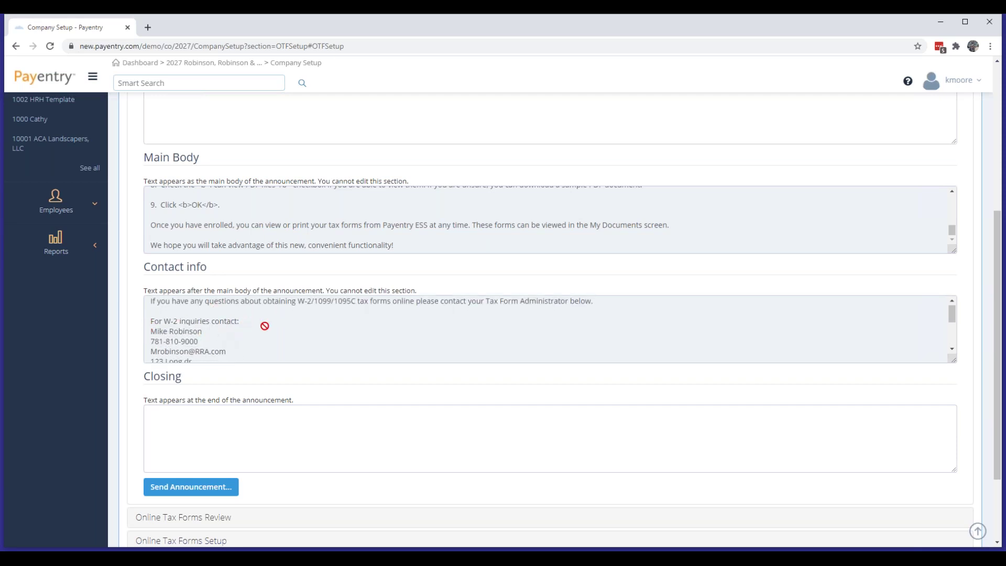
scroll(253, 307, down, 2)
scroll(277, 330, down, 1)
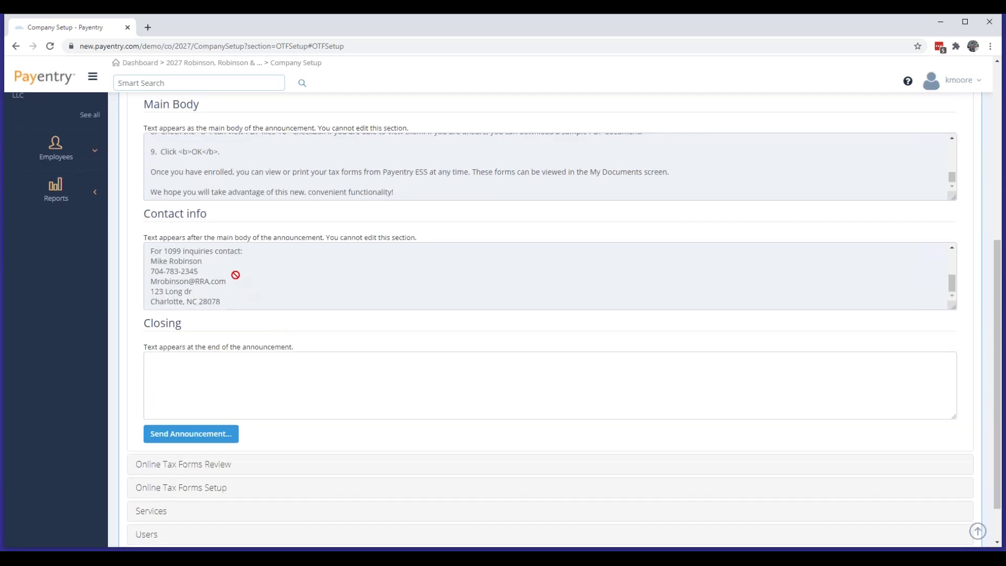
scroll(235, 274, up, 4)
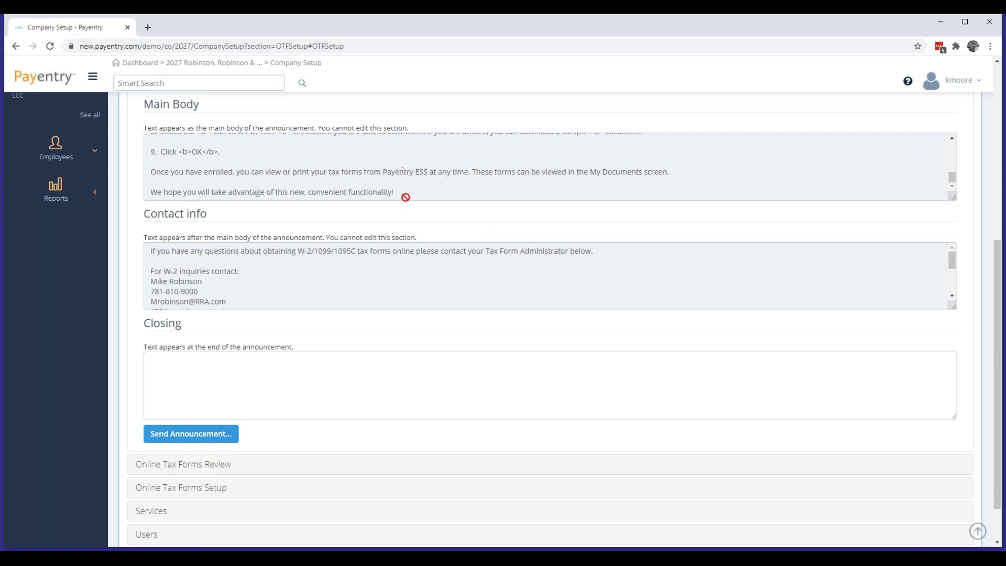
scroll(414, 215, up, 1)
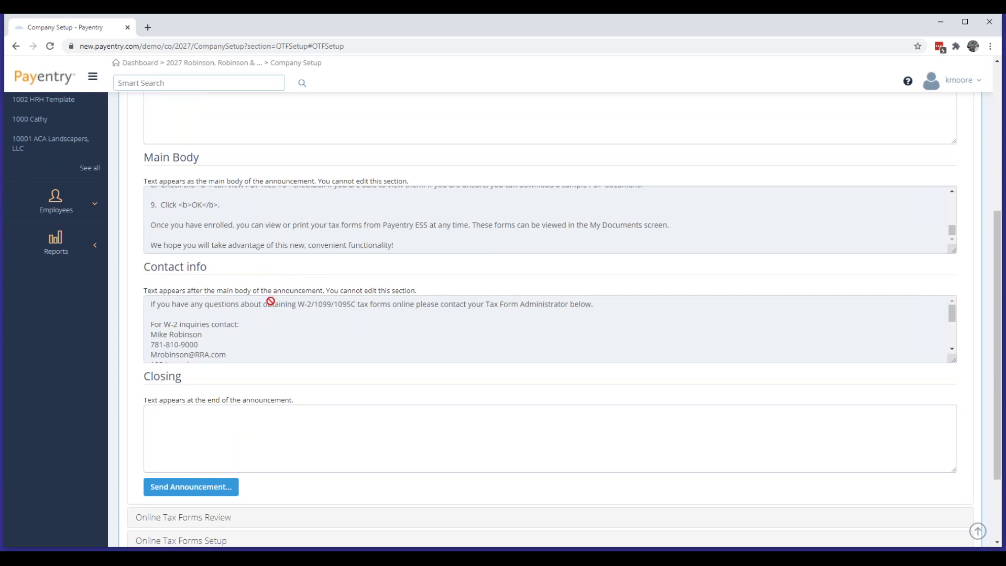
scroll(270, 301, down, 2)
click(240, 417)
scroll(474, 307, down, 2)
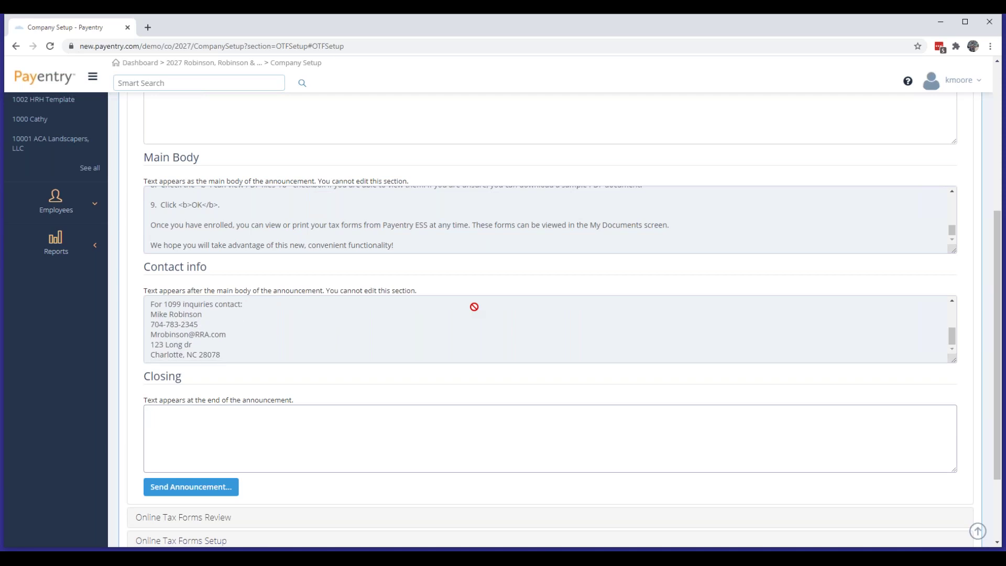
- Open the tax forms announcement for sending and try the recipient options ESS Employees Hired After Date and Email Address
scroll(250, 297, down, 2)
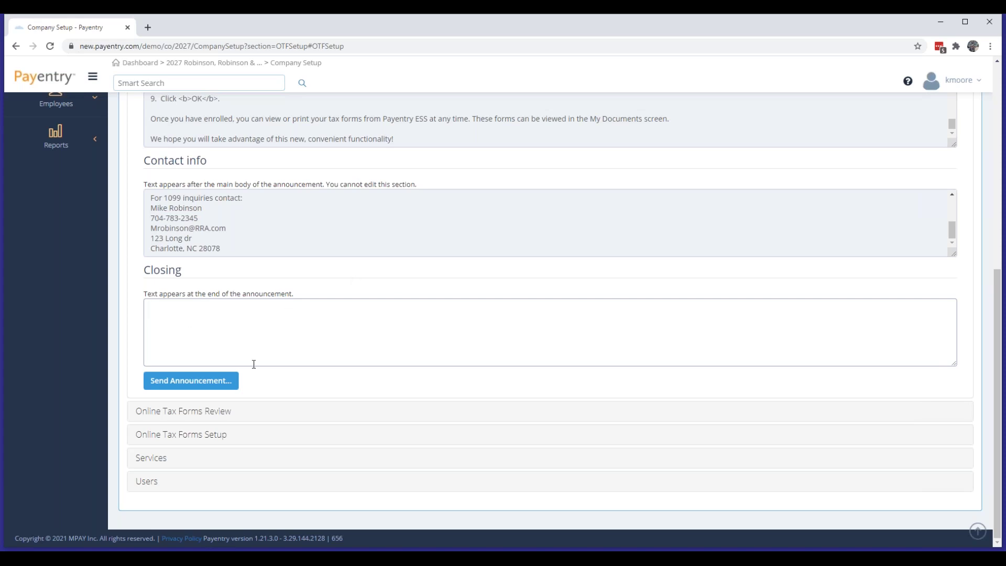
click(205, 392)
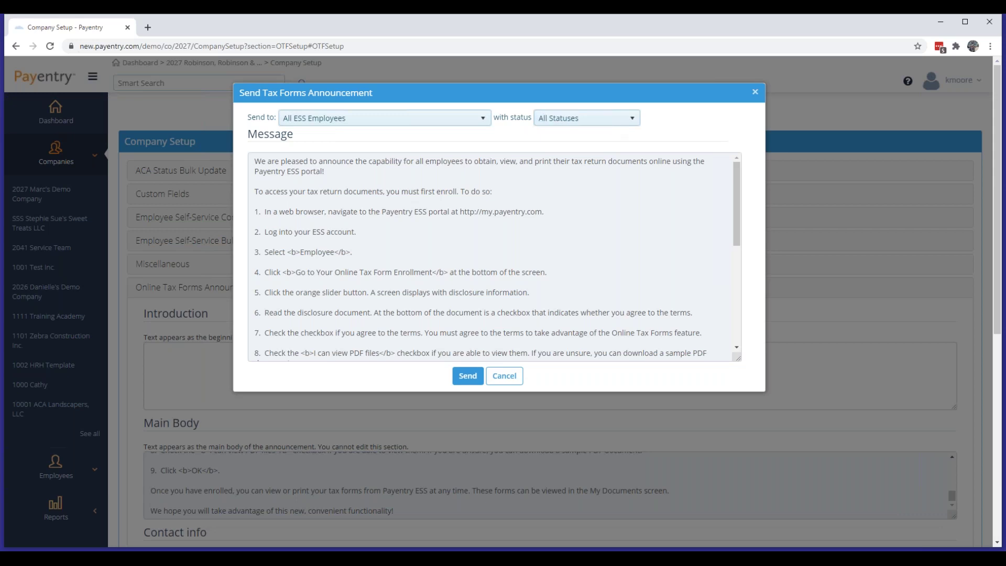
click(479, 120)
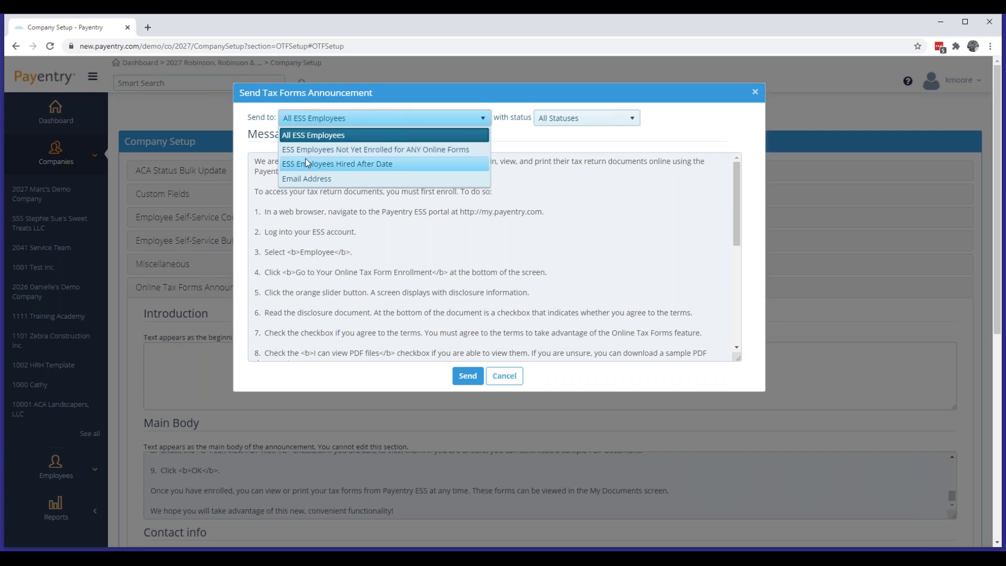
click(325, 165)
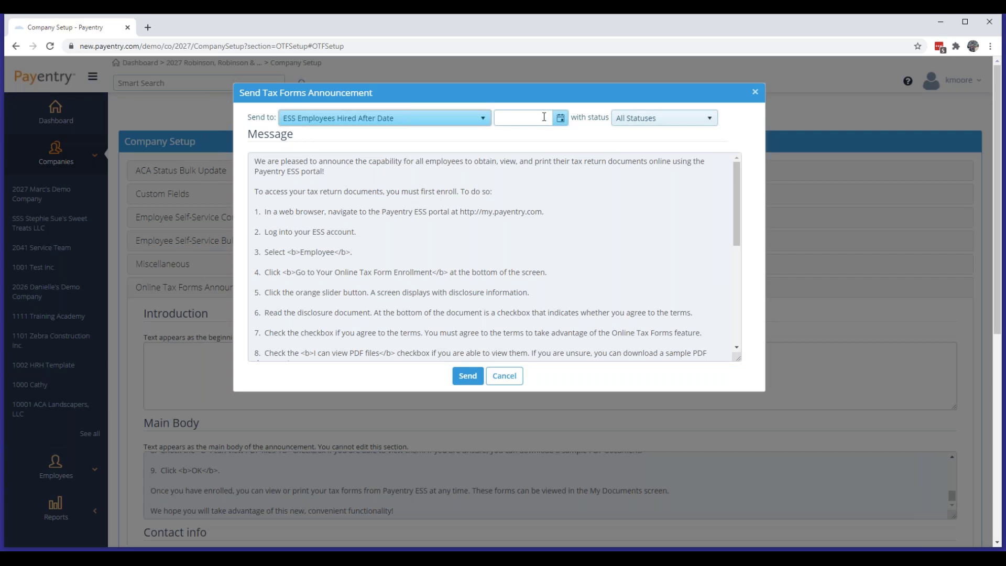
click(433, 120)
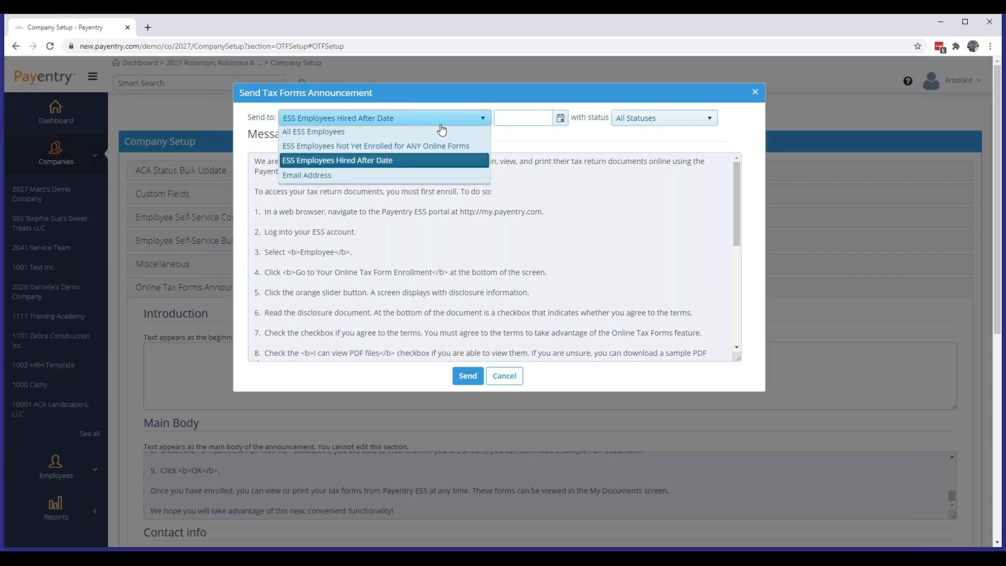
click(330, 181)
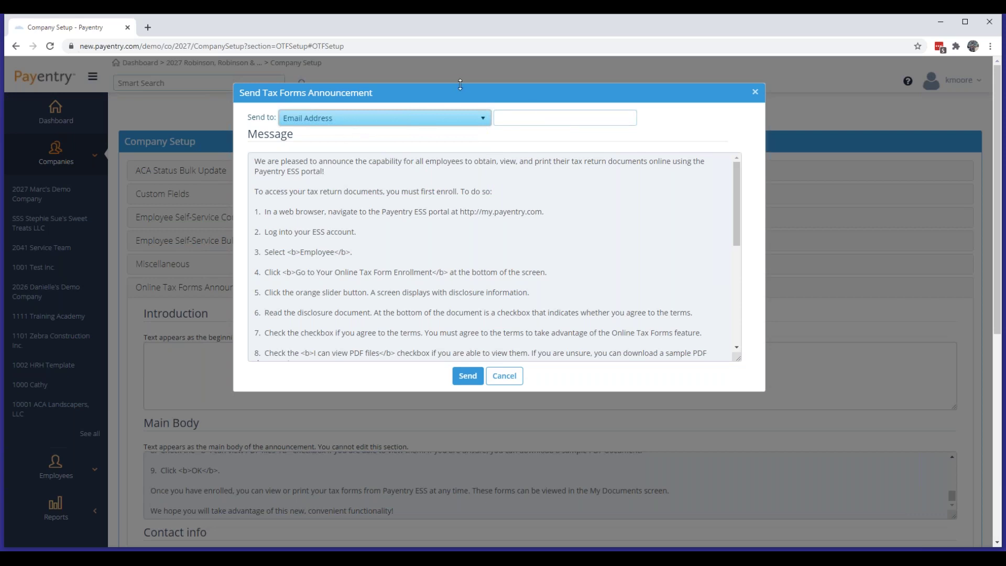
click(482, 121)
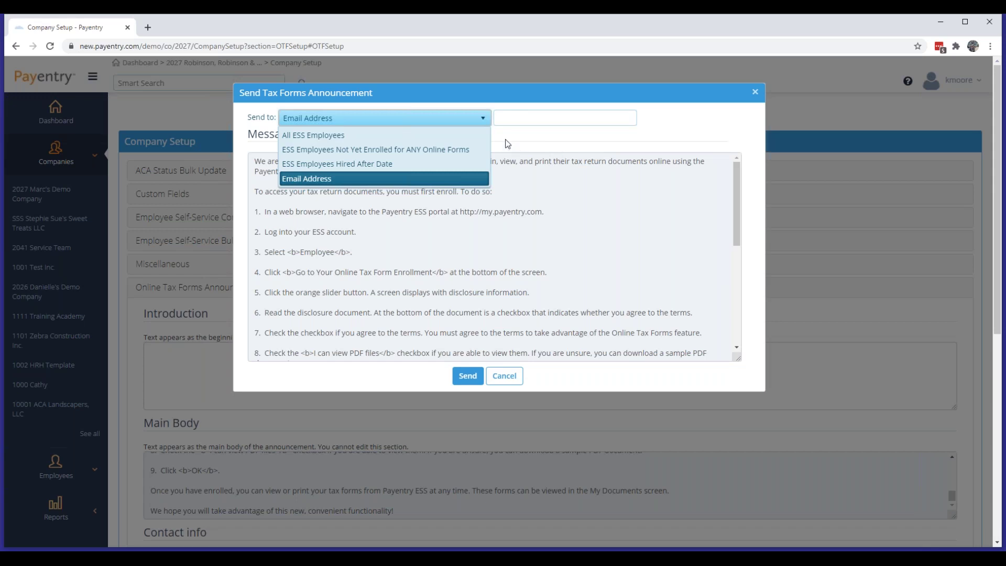
click(531, 139)
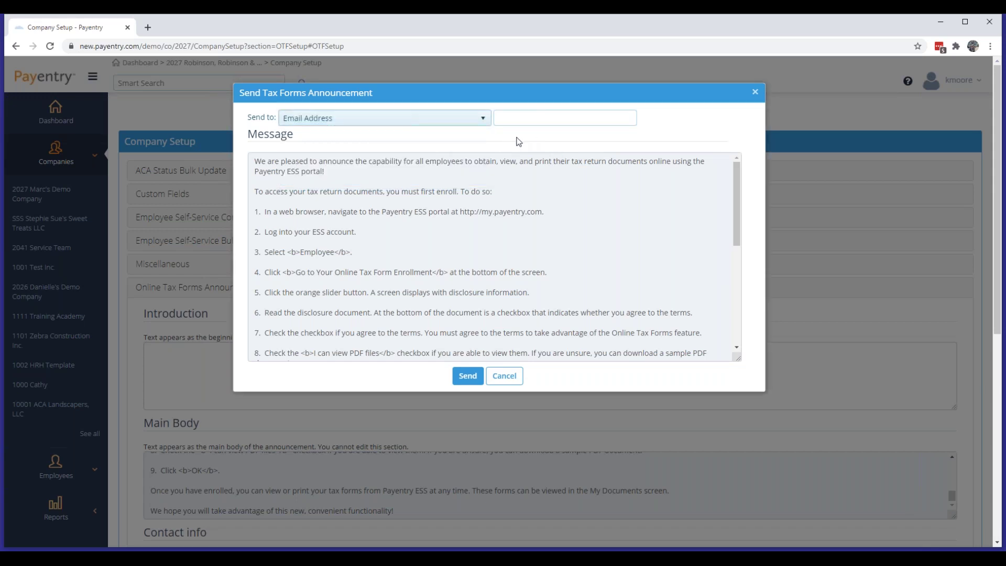
- Read through the announcement message from the enrollment instructions to the W-2 and 1099 contacts, and cancel without sending
scroll(538, 236, down, 5)
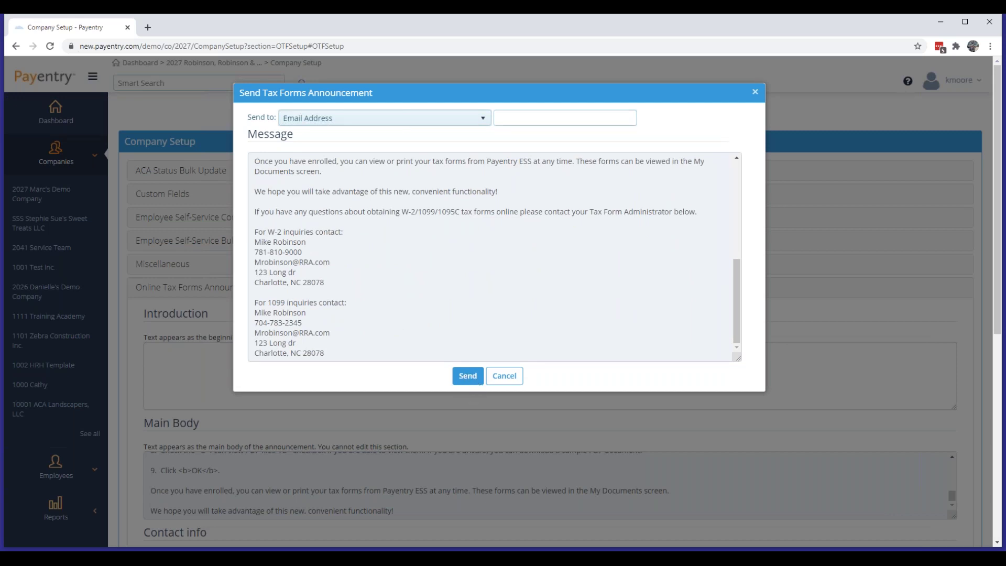
scroll(554, 295, up, 5)
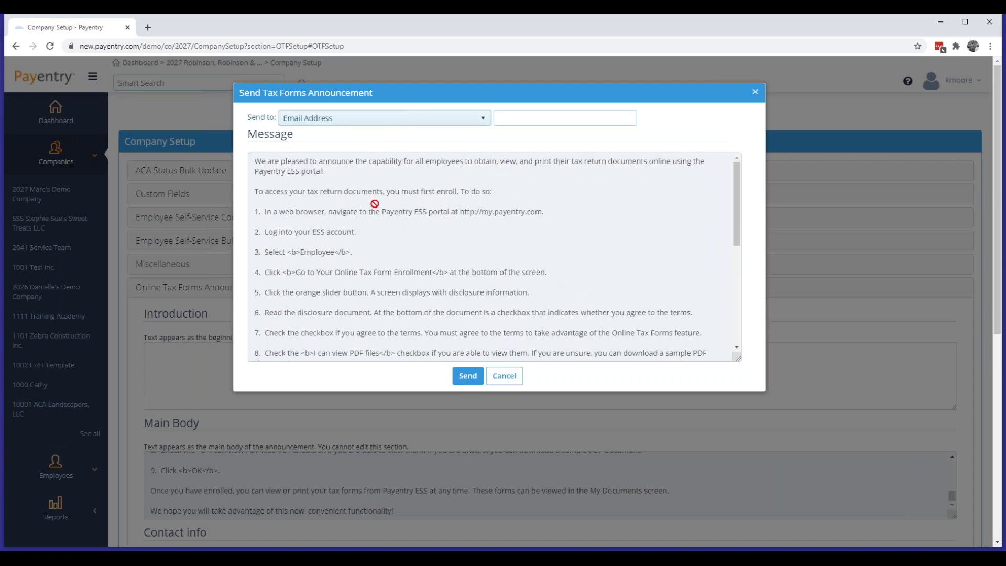
scroll(375, 204, down, 2)
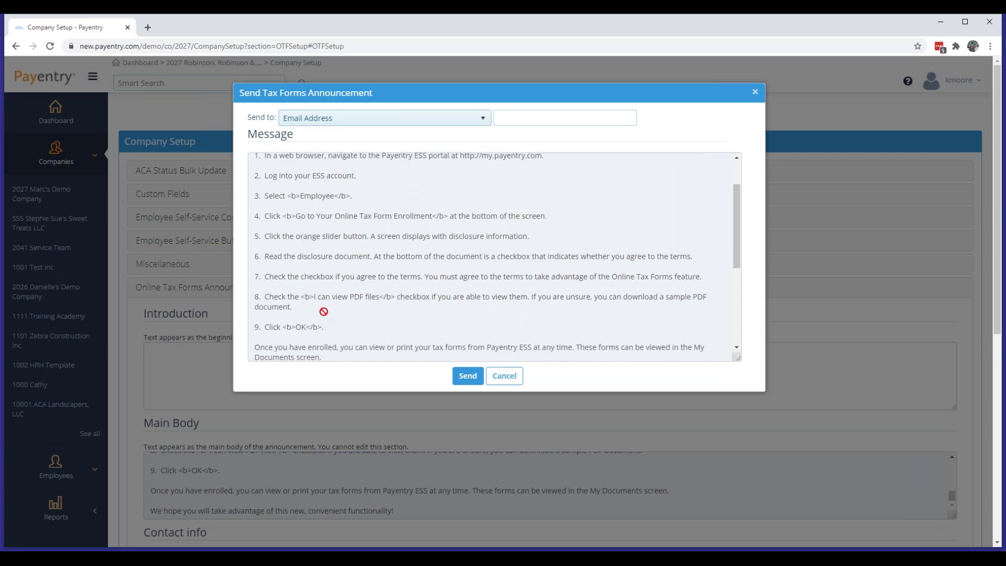
scroll(324, 311, down, 2)
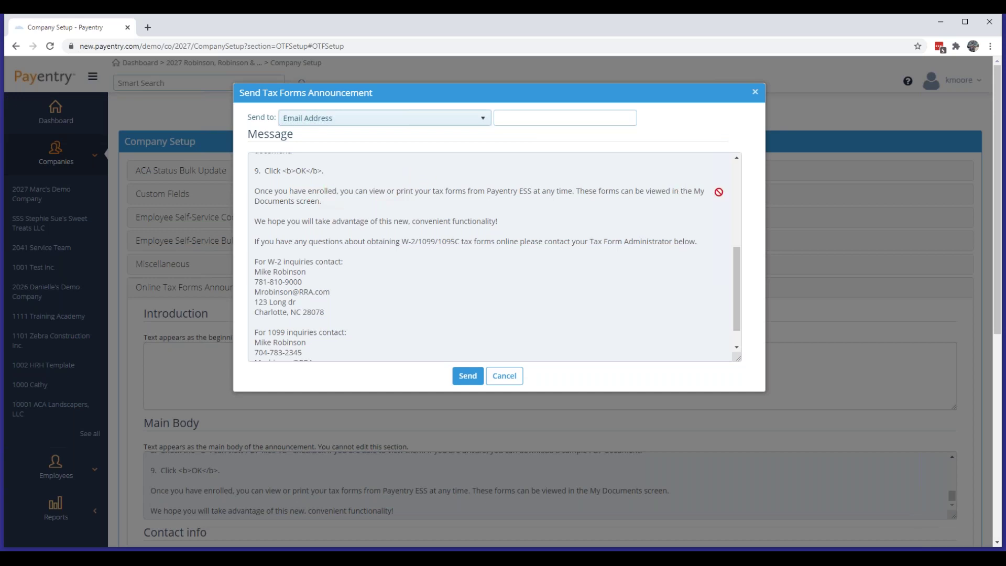
scroll(366, 238, down, 1)
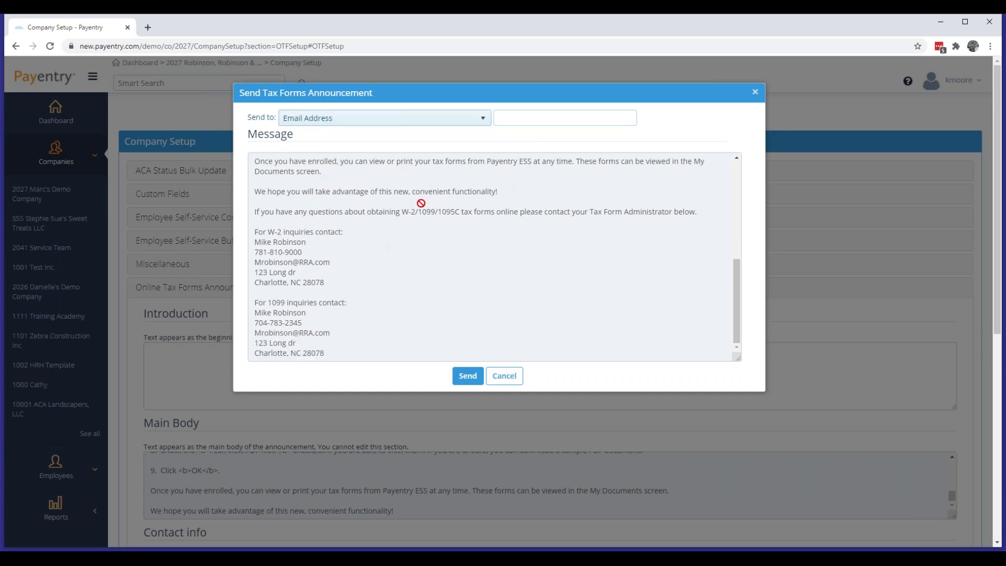
scroll(397, 225, down, 1)
scroll(393, 227, down, 2)
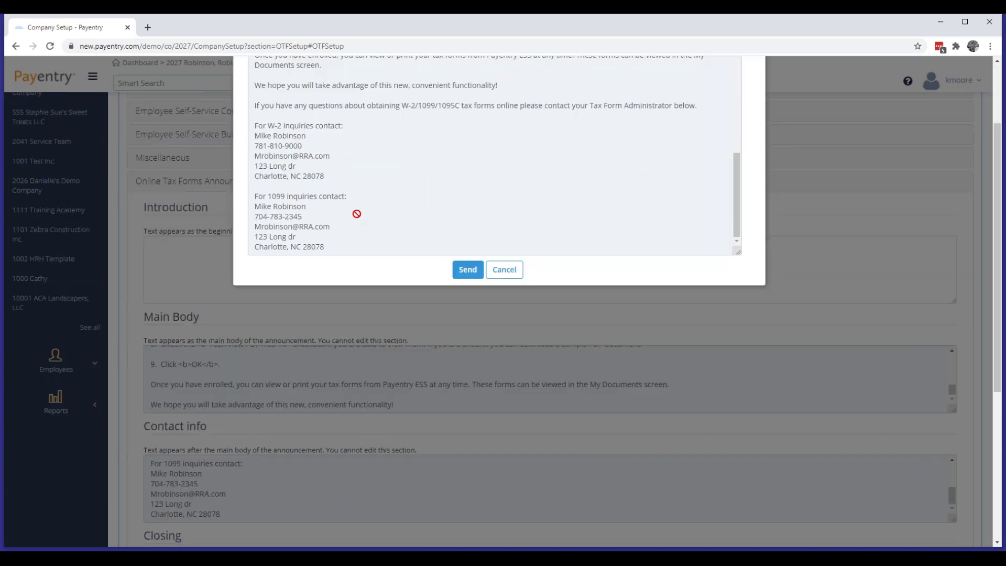
scroll(618, 201, down, 2)
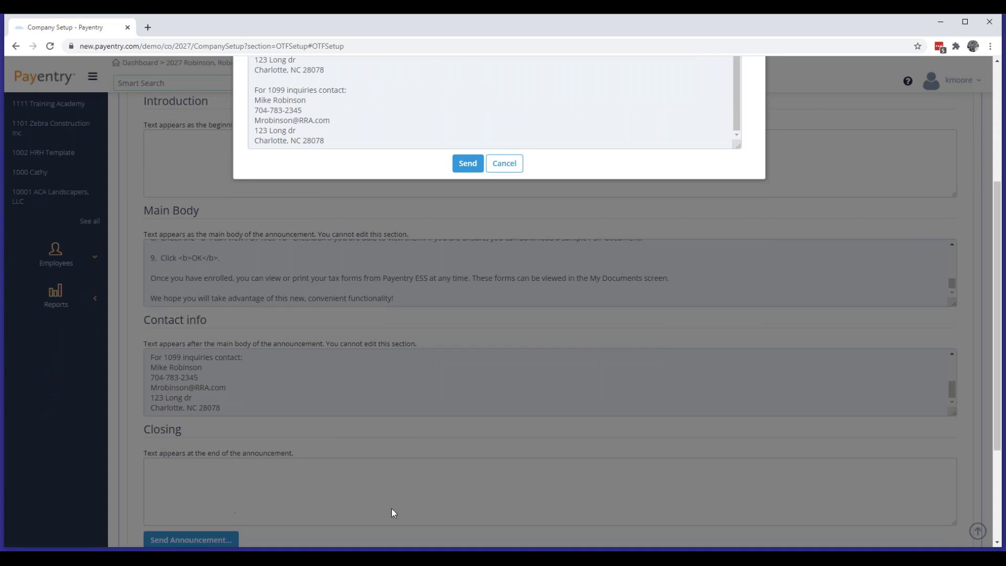
scroll(650, 331, up, 3)
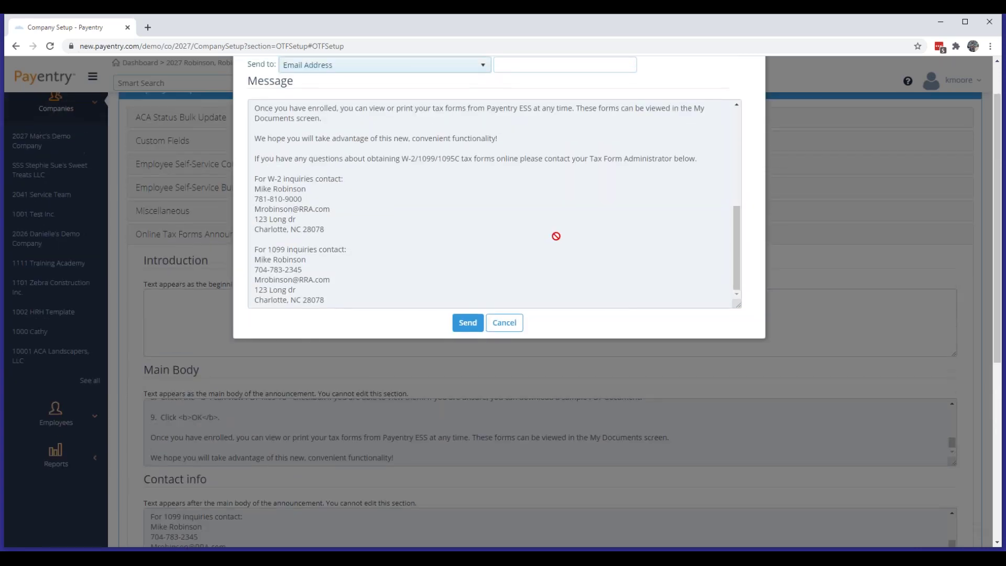
click(521, 327)
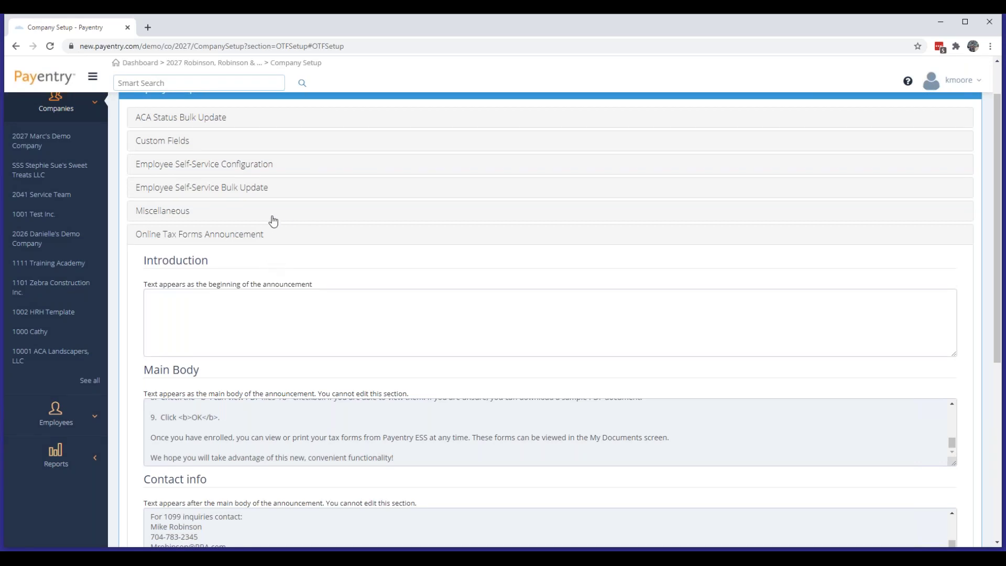
- Collapse the announcement section, open Online Tax Forms Review, and set the year to 2020
click(258, 236)
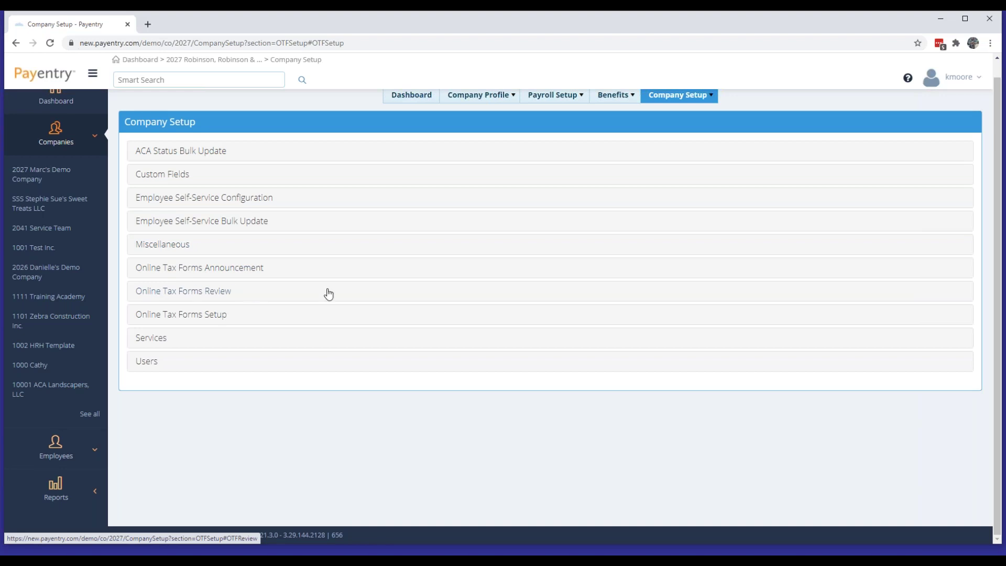
click(204, 297)
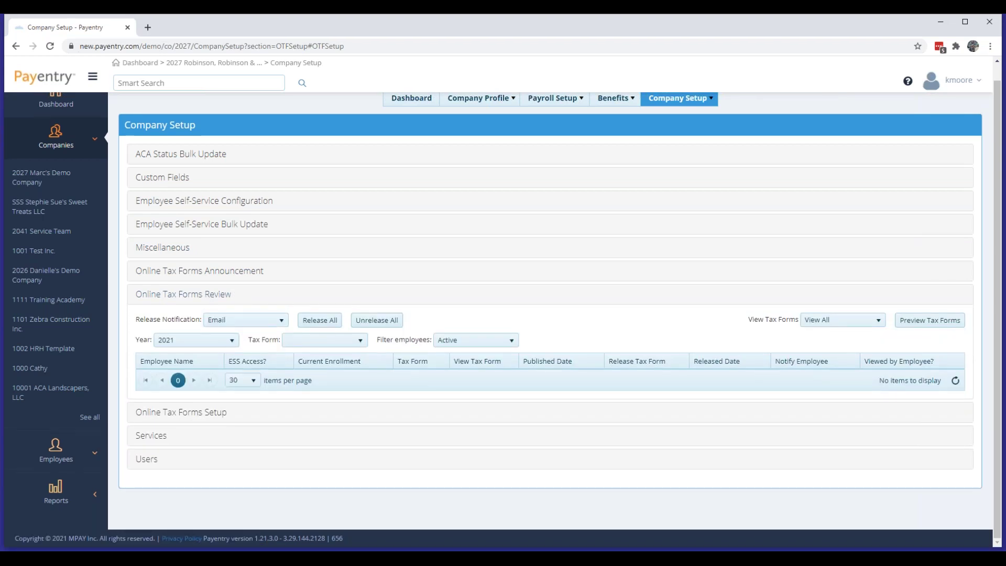
click(185, 345)
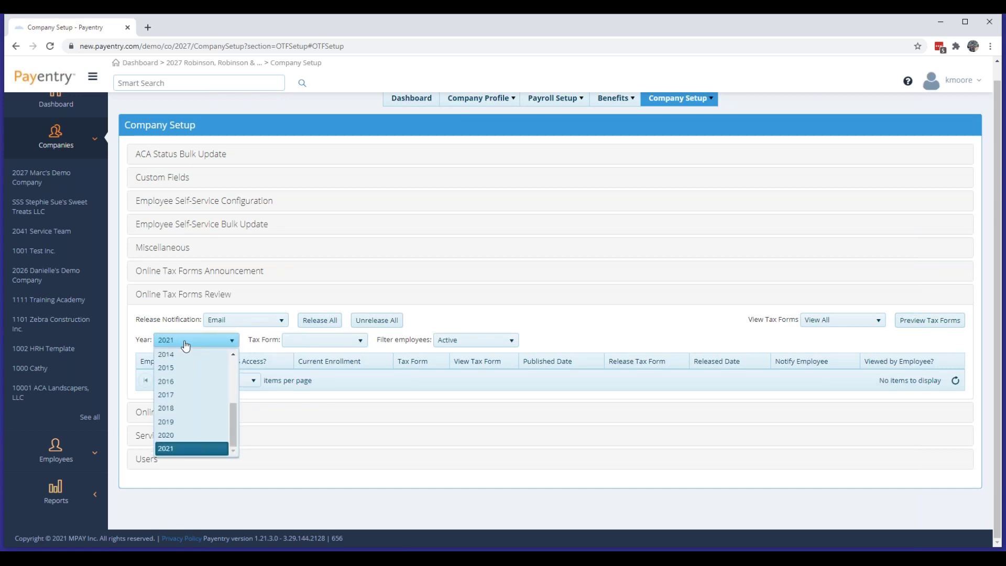
click(173, 435)
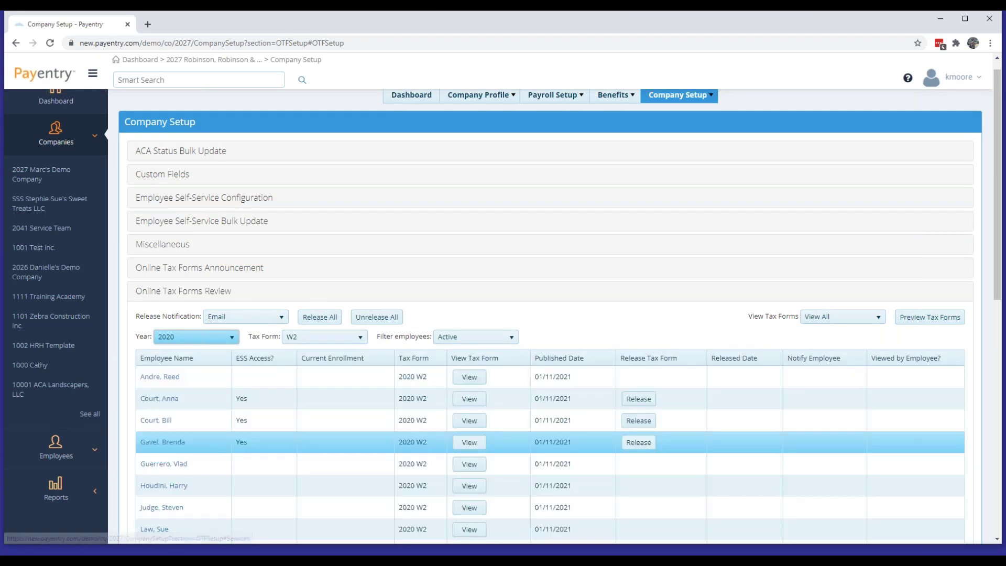
- Look through the 2020 W2 employee list to check which employees have ESS access
scroll(507, 283, down, 6)
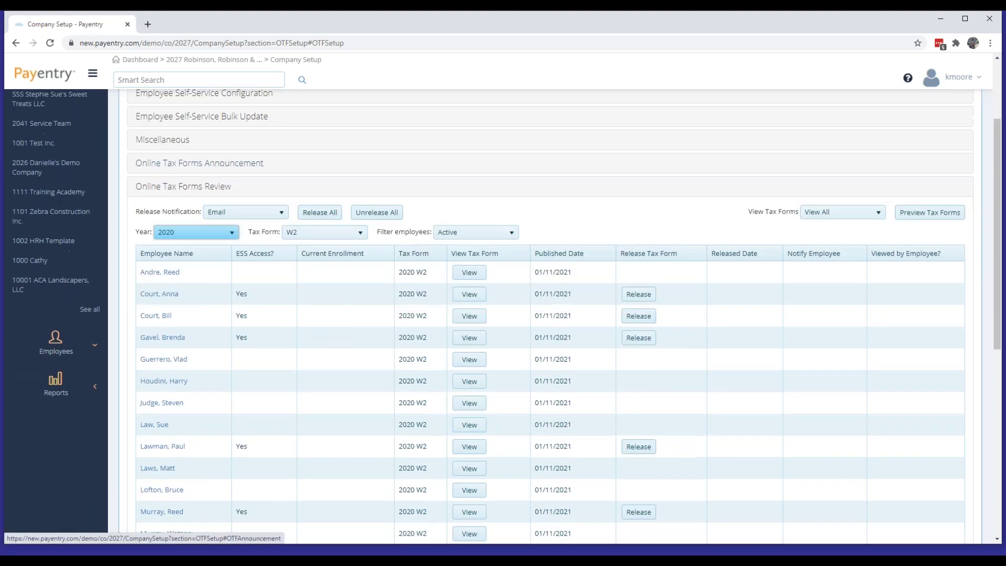
scroll(422, 171, down, 2)
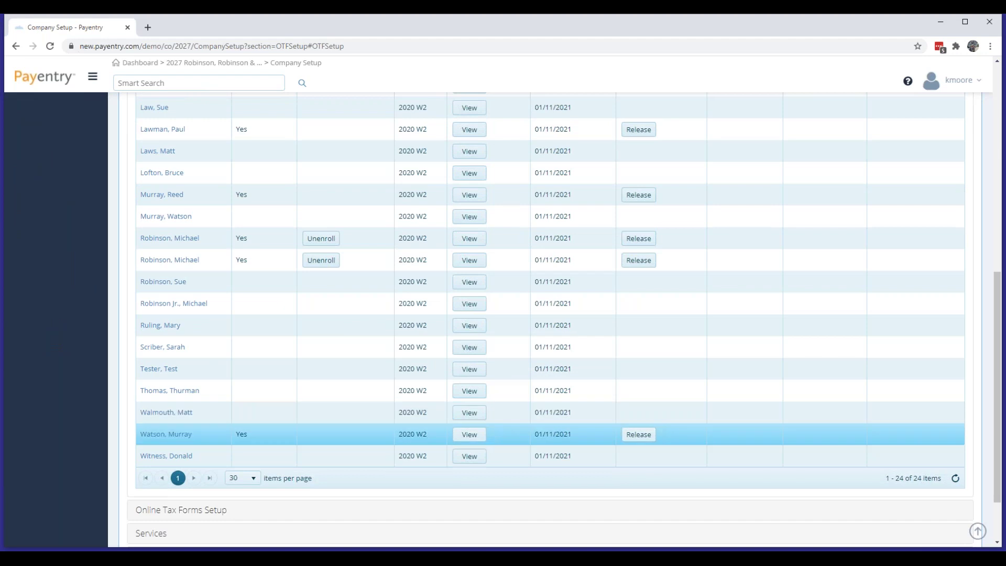
scroll(415, 459, up, 4)
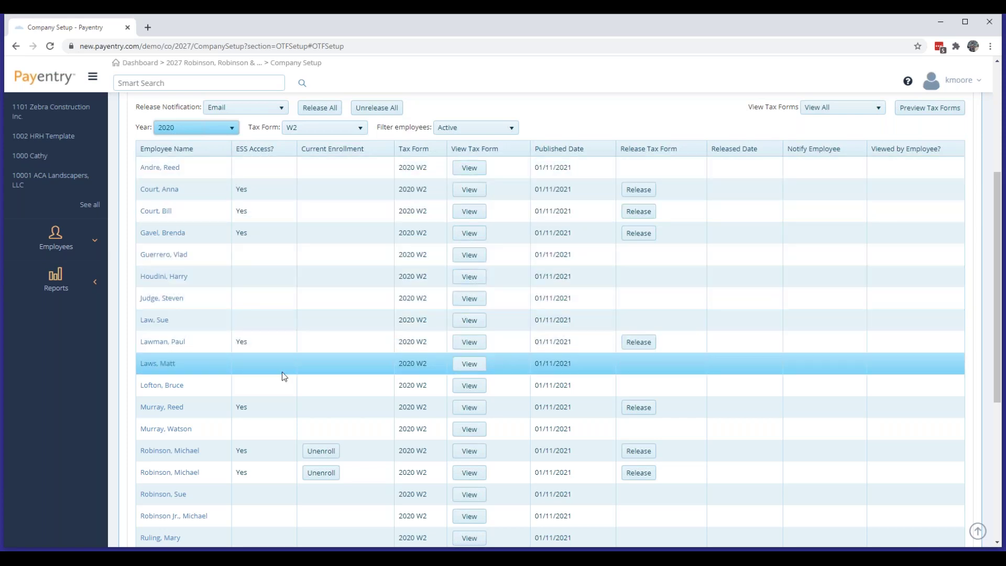
scroll(307, 399, down, 1)
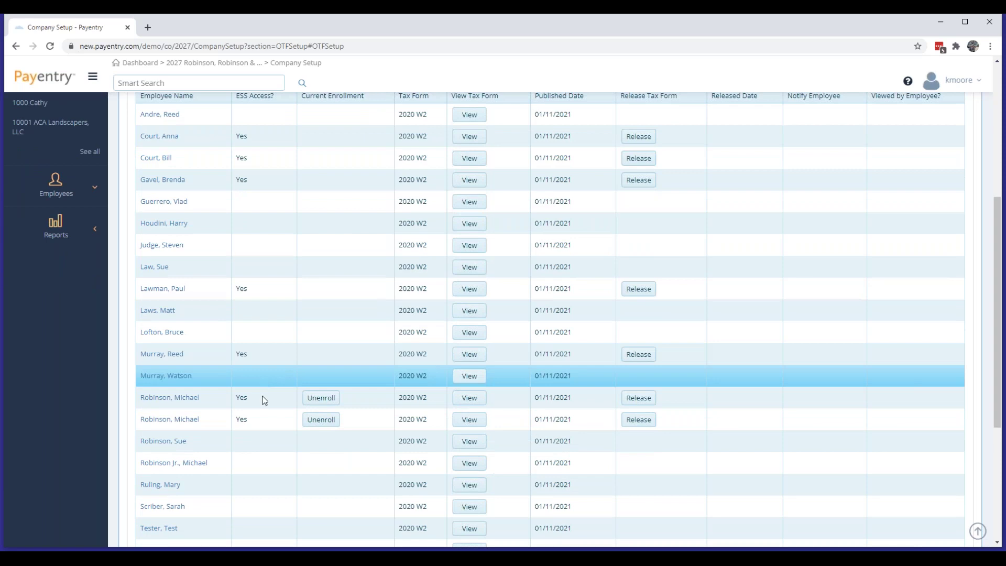
scroll(291, 432, down, 1)
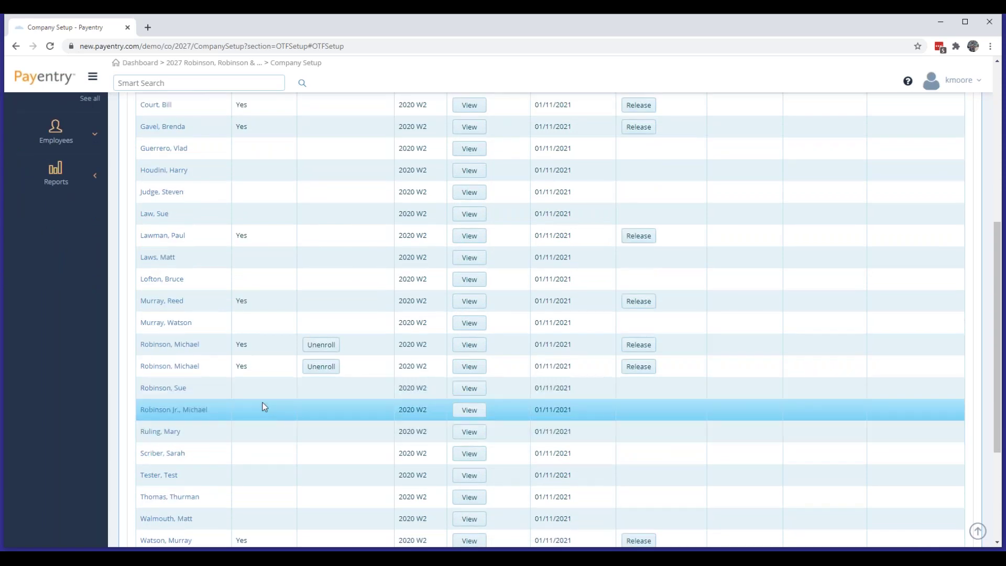
scroll(366, 429, up, 3)
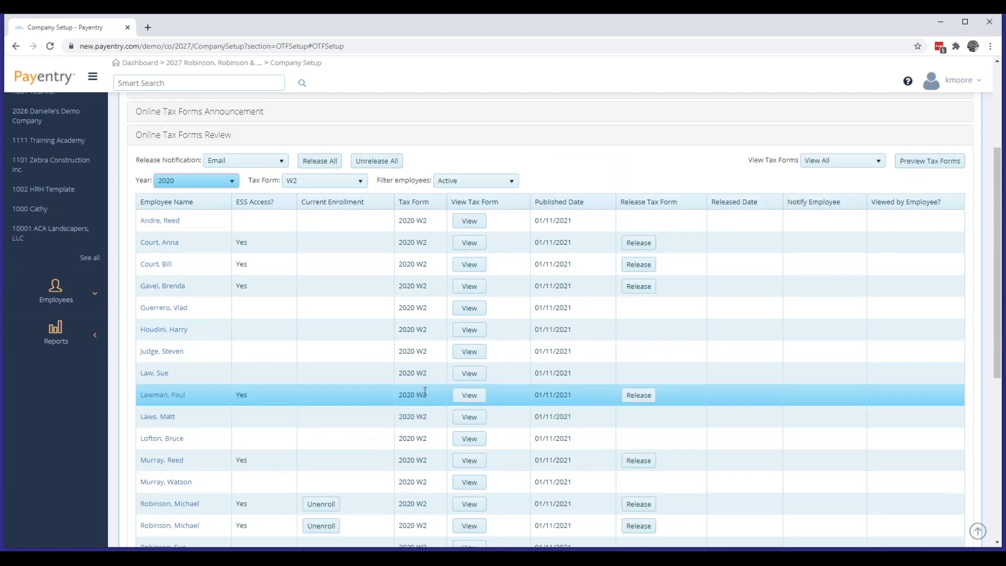
- Examine the Current Enrollment column of the 2020 W2 list against each employee's ESS access and release option
scroll(375, 350, down, 1)
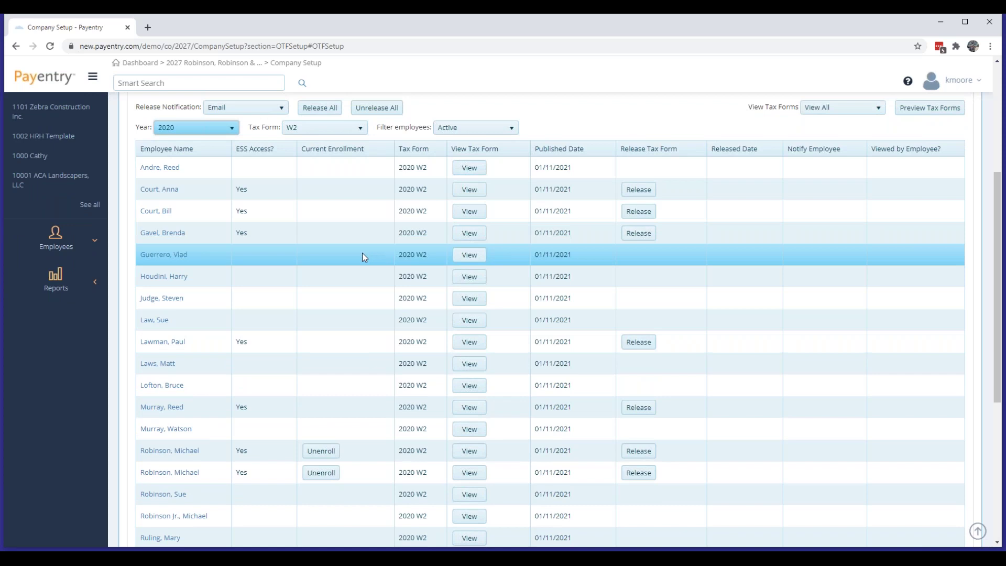
scroll(362, 254, up, 3)
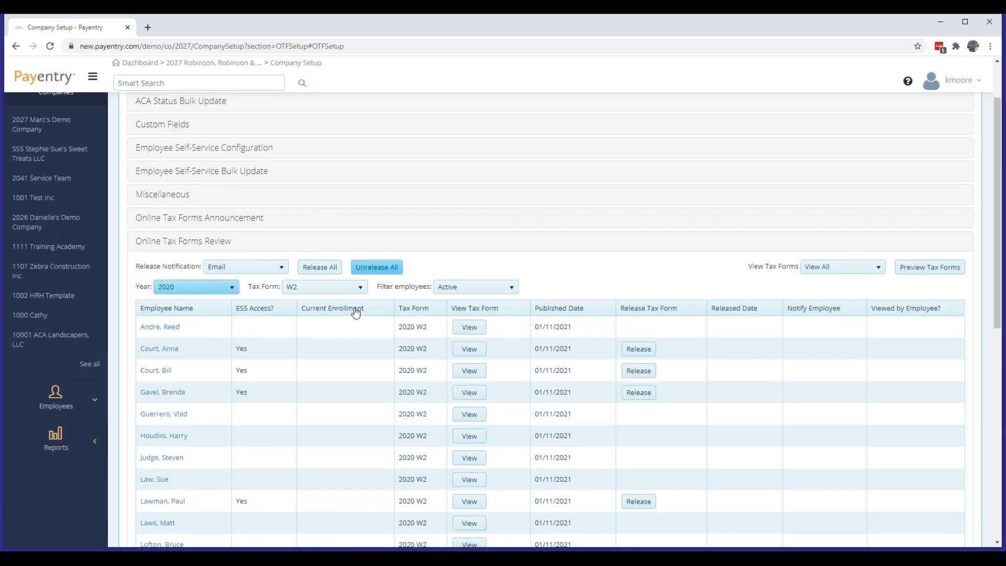
scroll(345, 338, down, 6)
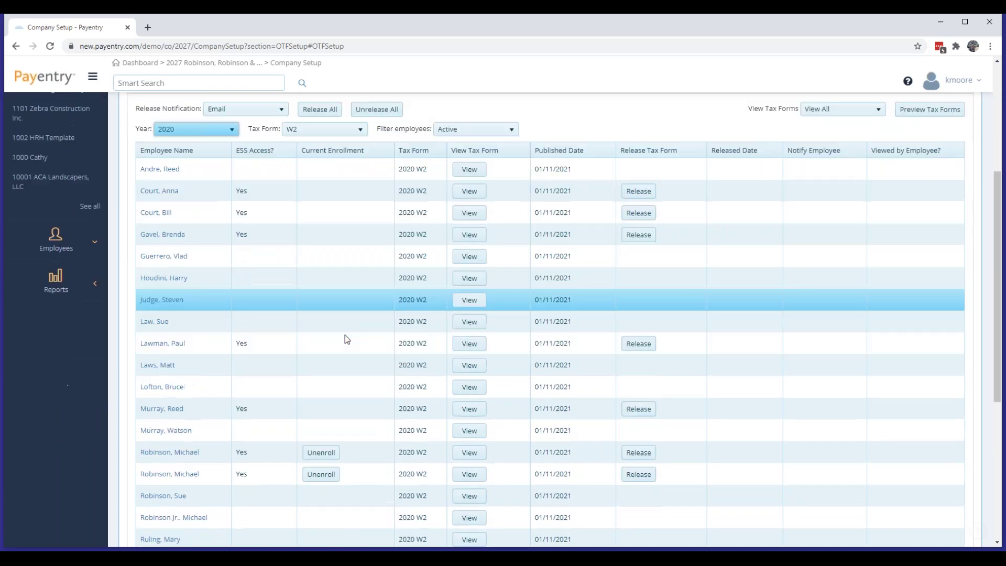
scroll(344, 338, up, 1)
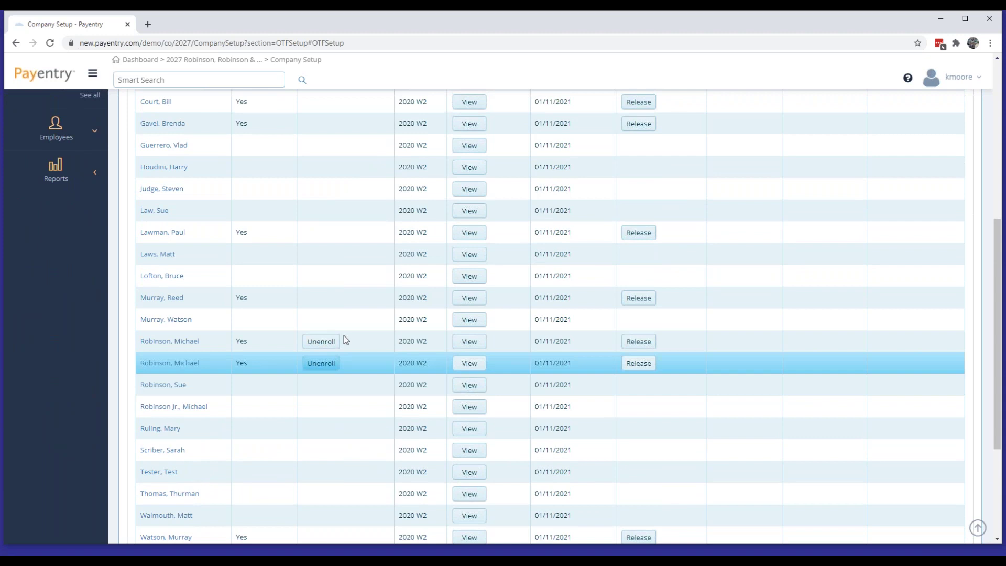
scroll(468, 363, up, 2)
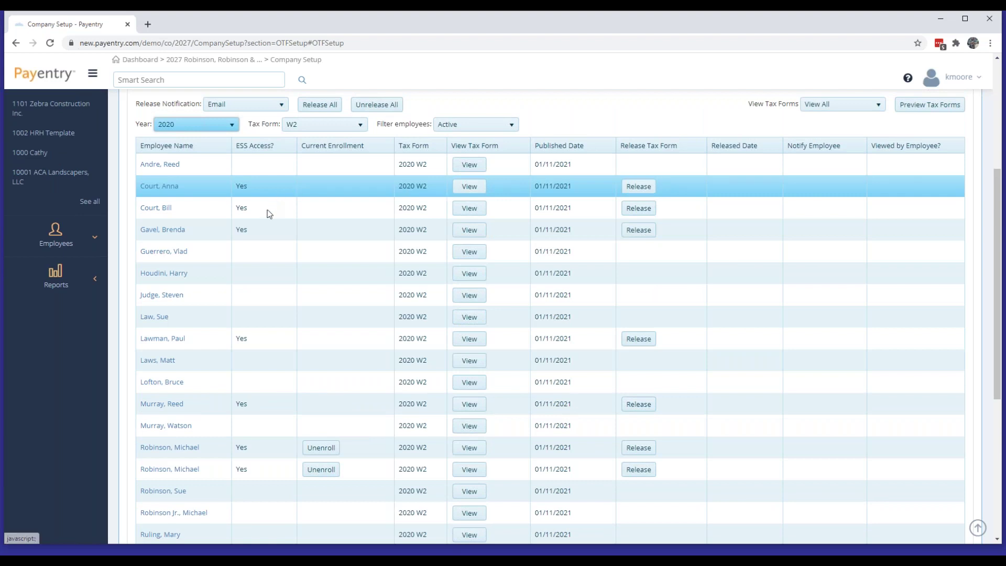
scroll(268, 403, down, 5)
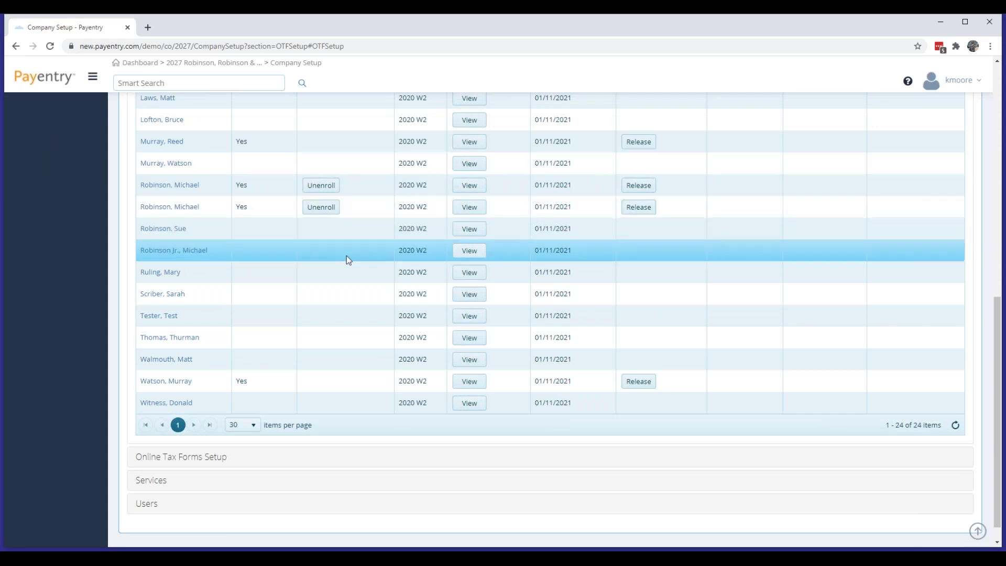
scroll(347, 257, up, 5)
scroll(346, 388, down, 1)
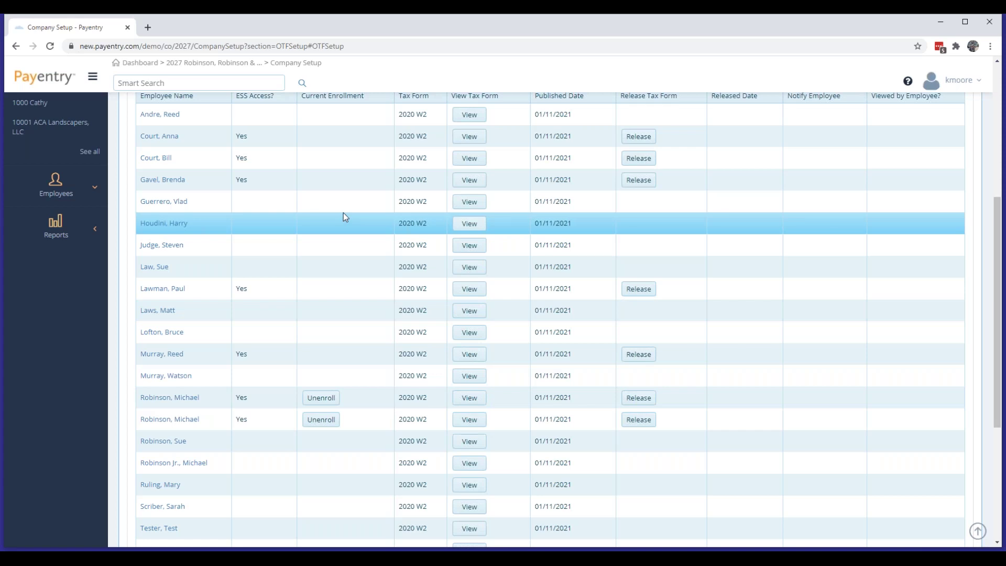
scroll(344, 213, up, 1)
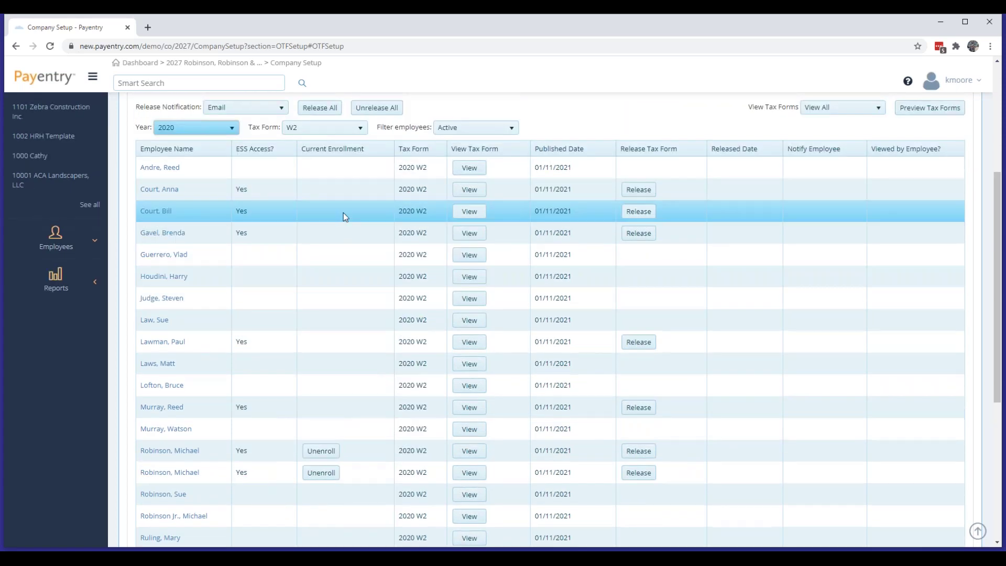
- Check the View Tax Forms options, open the 2020 W2 of the first employee with ESS access, and close it after review
click(827, 109)
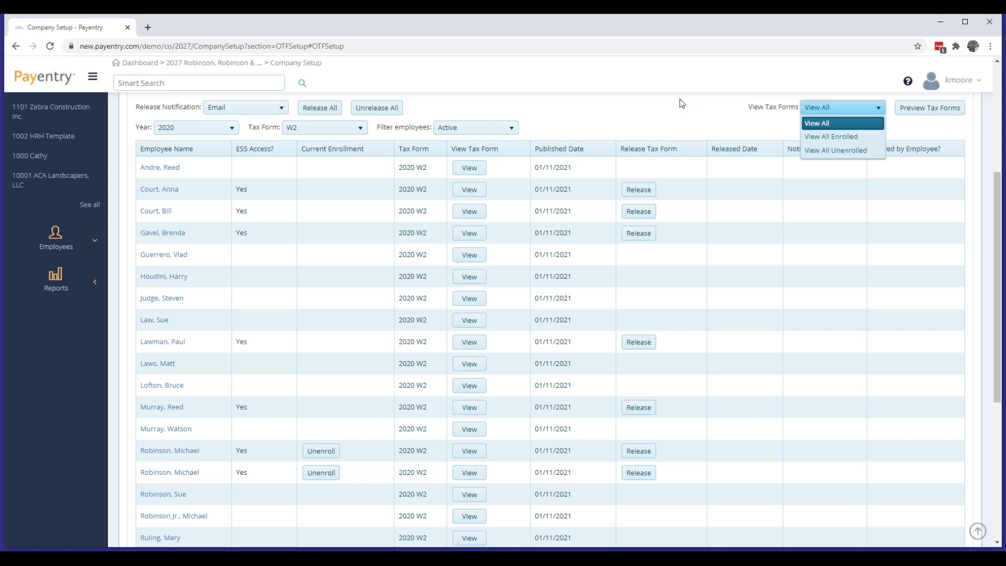
click(748, 111)
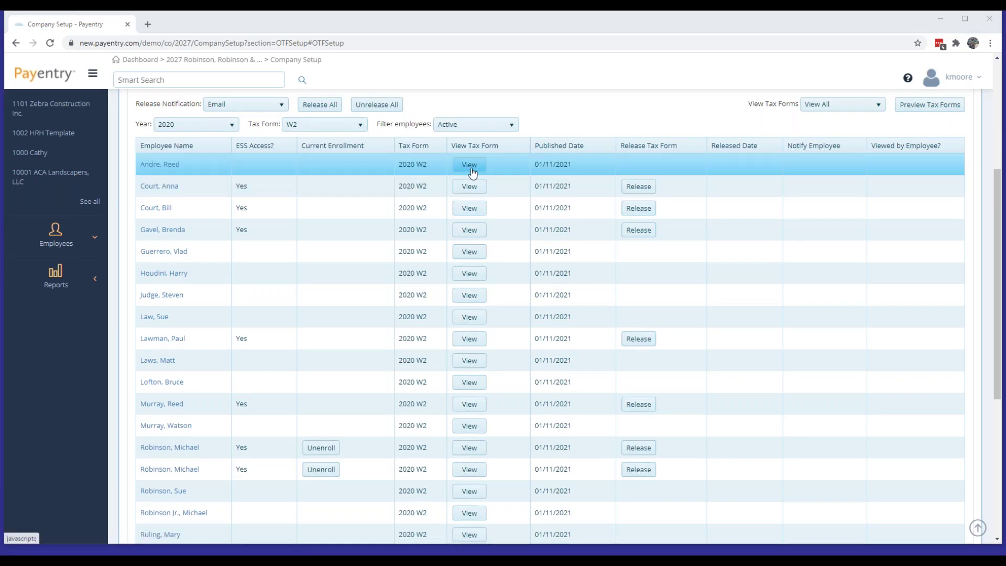
click(467, 187)
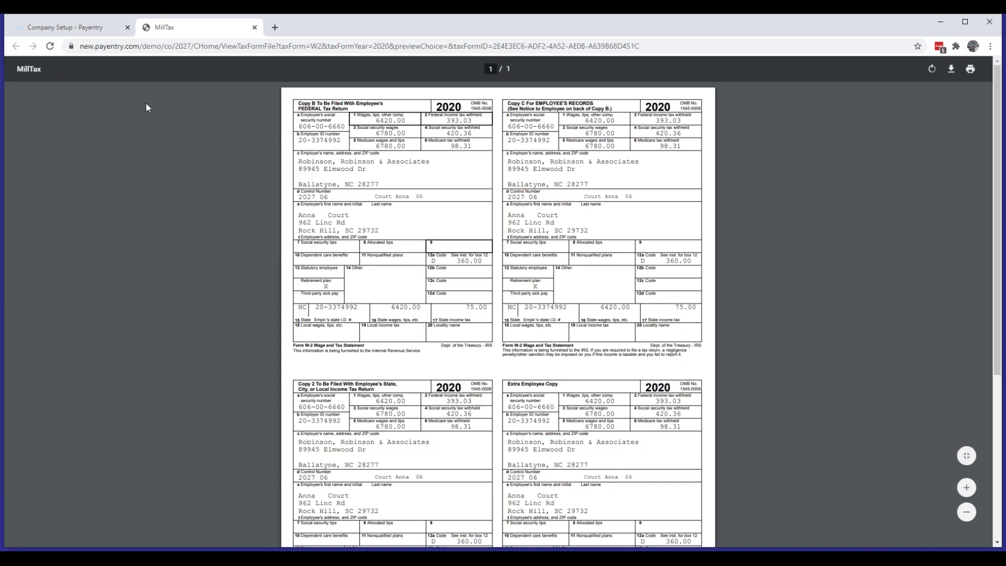
click(254, 28)
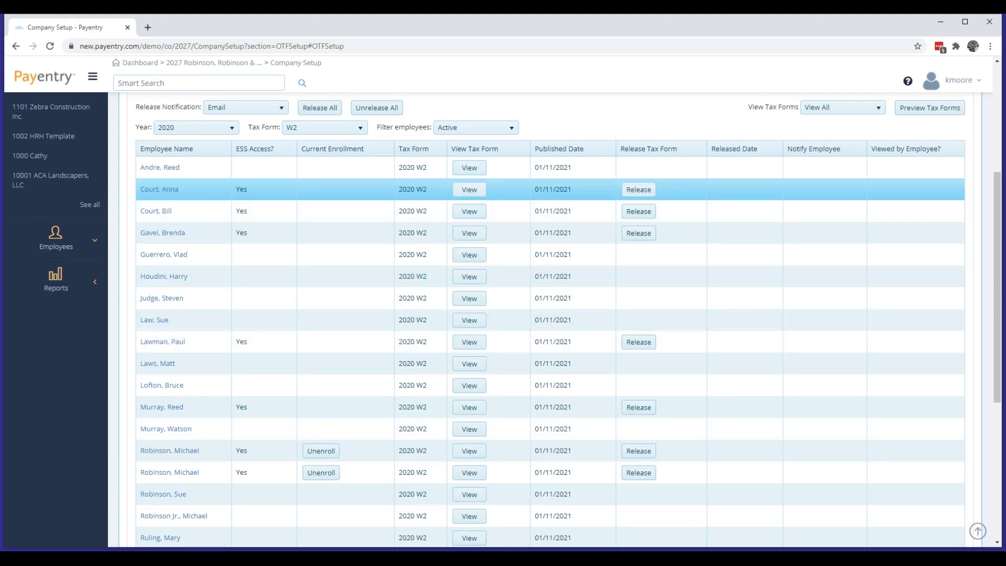
- Release the 2020 W2 for the first employee with ESS access, confirm the release, and dismiss the progress message
scroll(644, 461, down, 2)
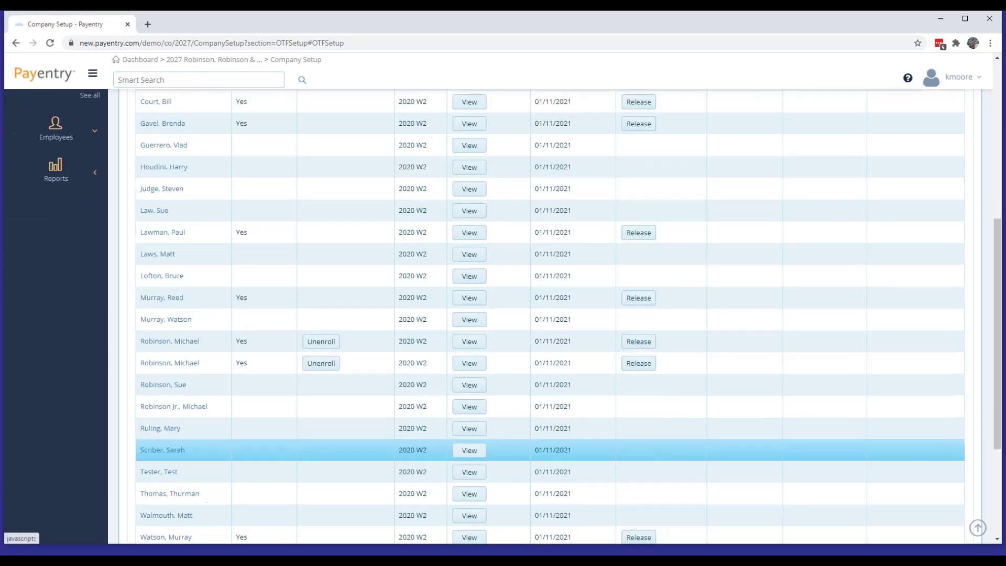
scroll(654, 444, down, 3)
scroll(657, 452, up, 4)
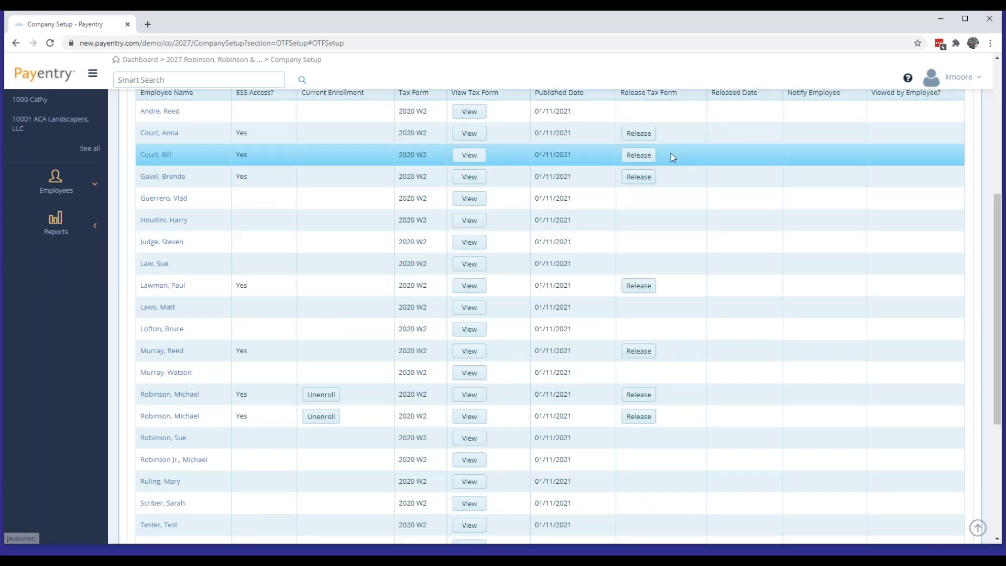
scroll(669, 152, up, 2)
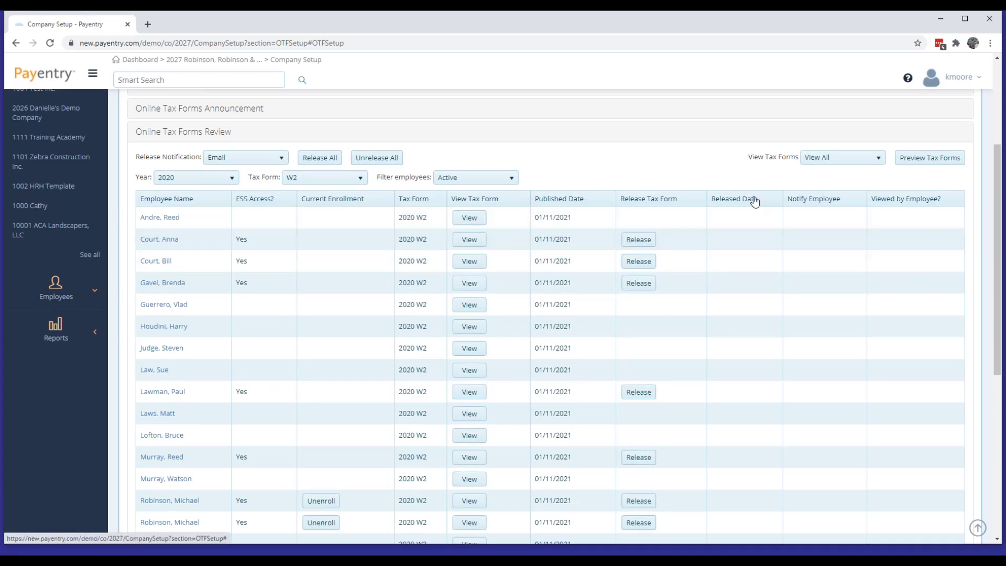
click(640, 240)
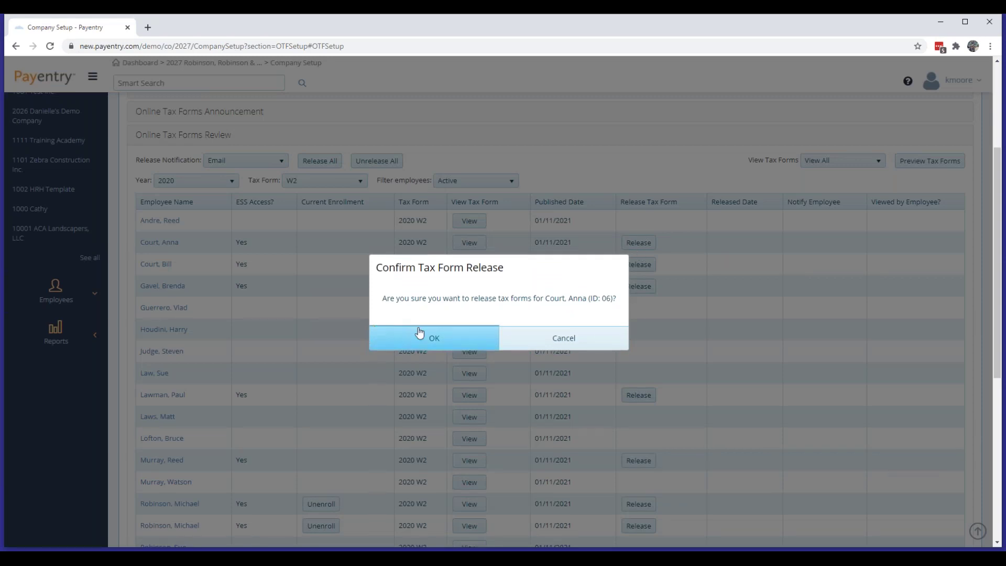
click(433, 339)
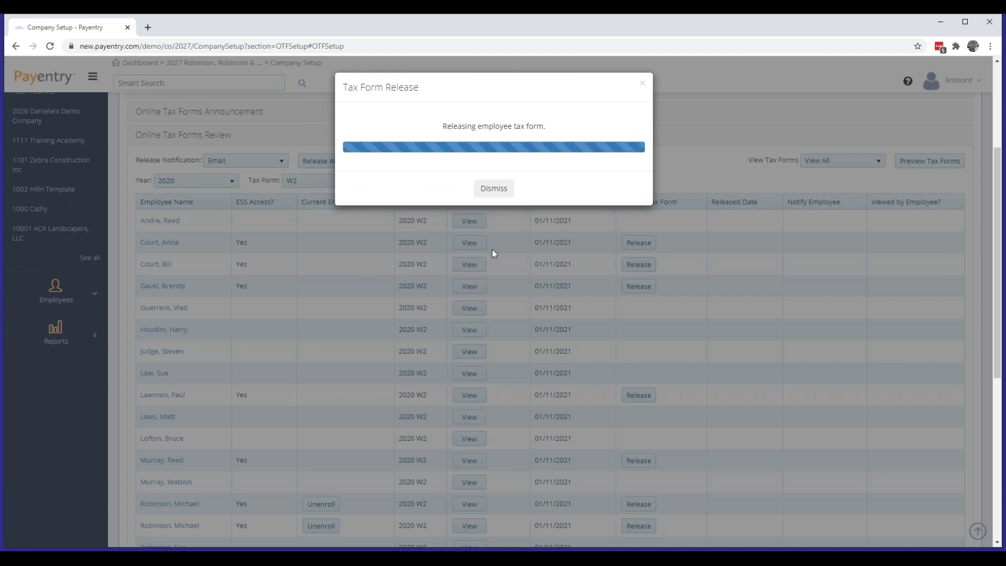
click(492, 187)
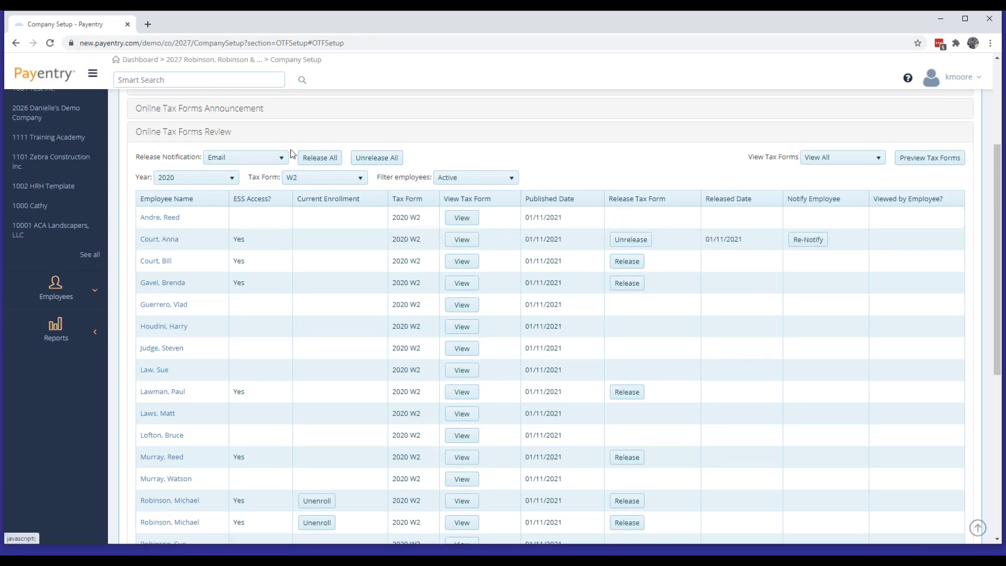
- Check the Release Notification choices, Email and None, and leave the setting on Email
click(262, 160)
click(263, 161)
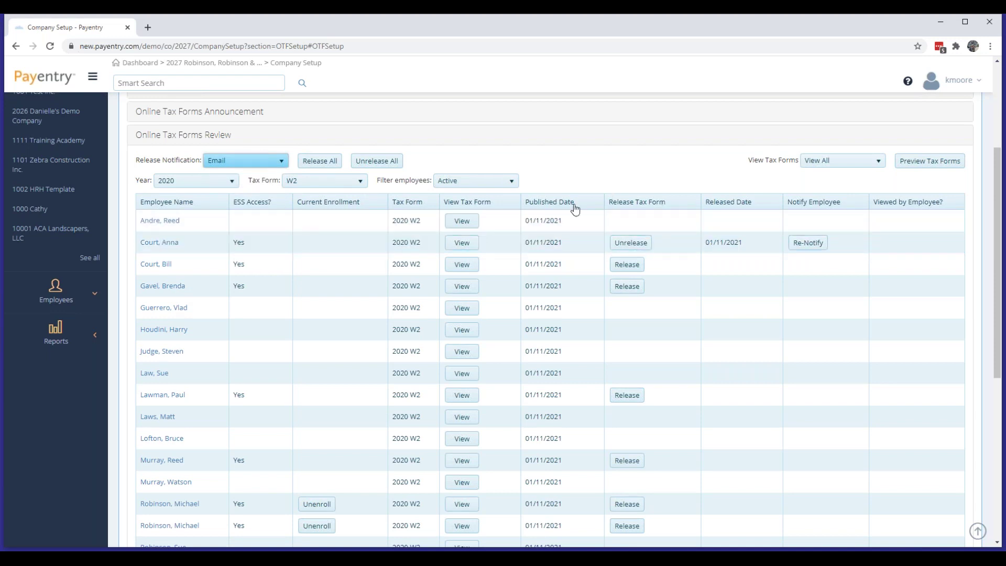
click(246, 161)
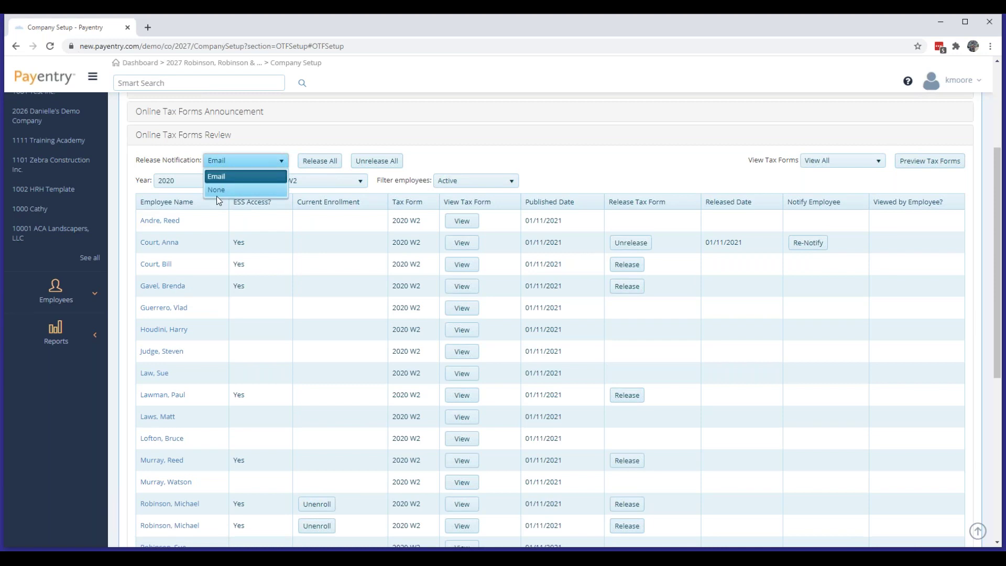
click(158, 158)
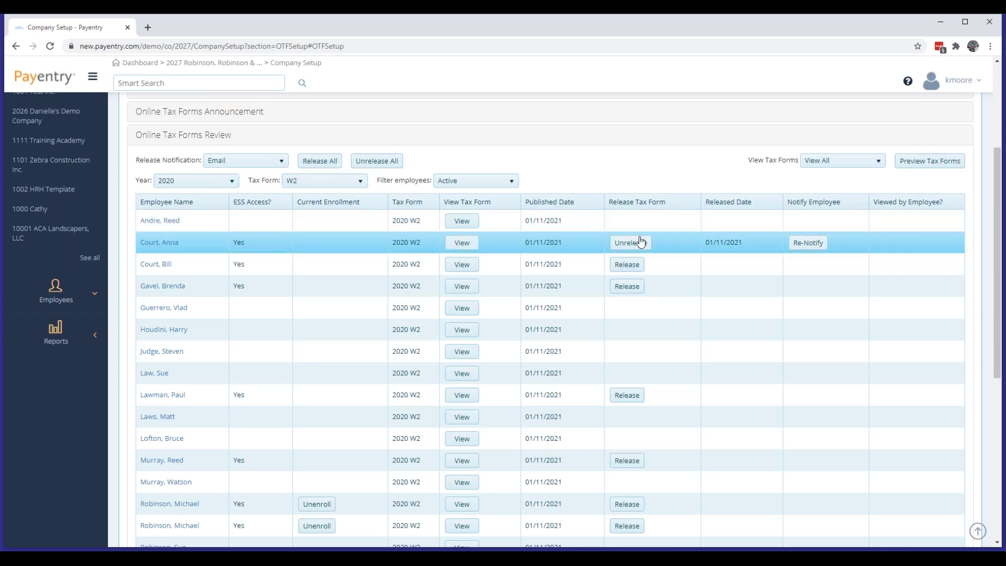
click(281, 162)
click(281, 166)
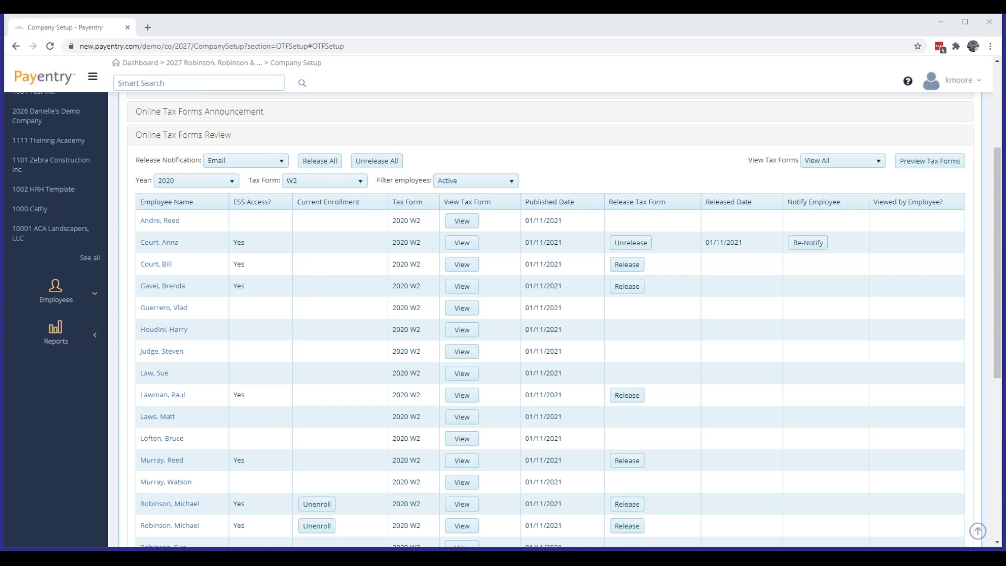
- Start sending the tax forms announcement to all ESS employees with Active / Leave of Absence status, and cancel without sending
click(214, 112)
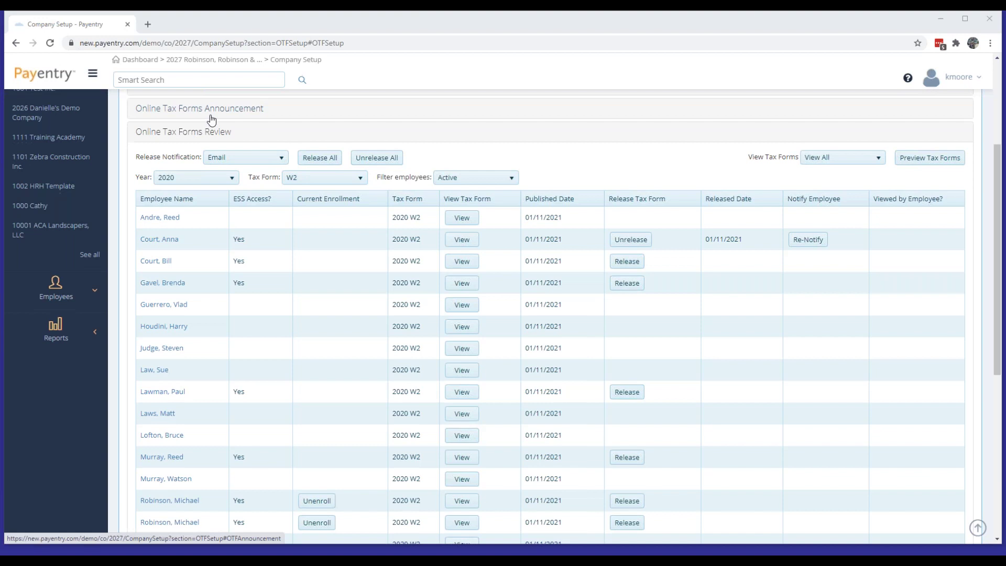
scroll(366, 314, down, 4)
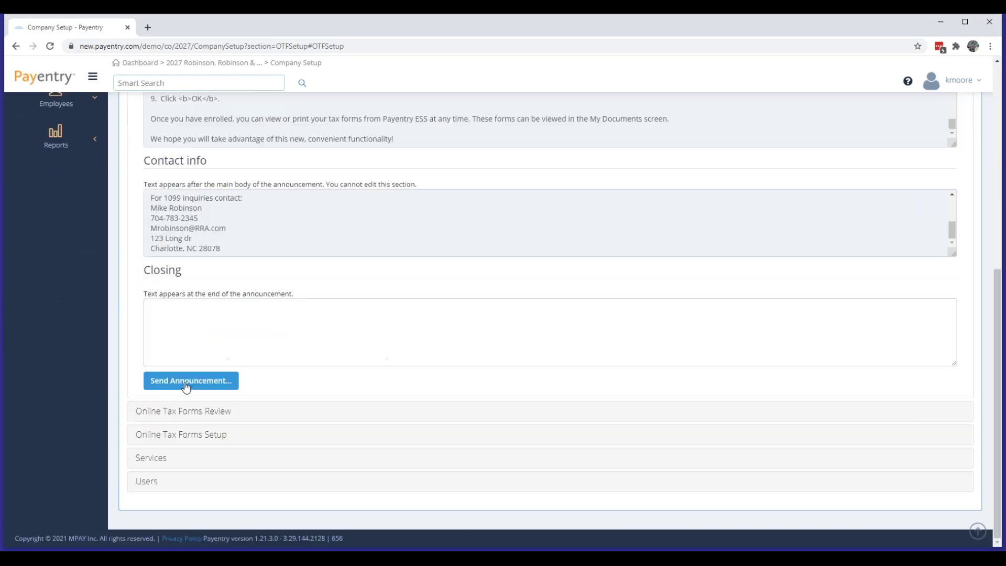
click(190, 377)
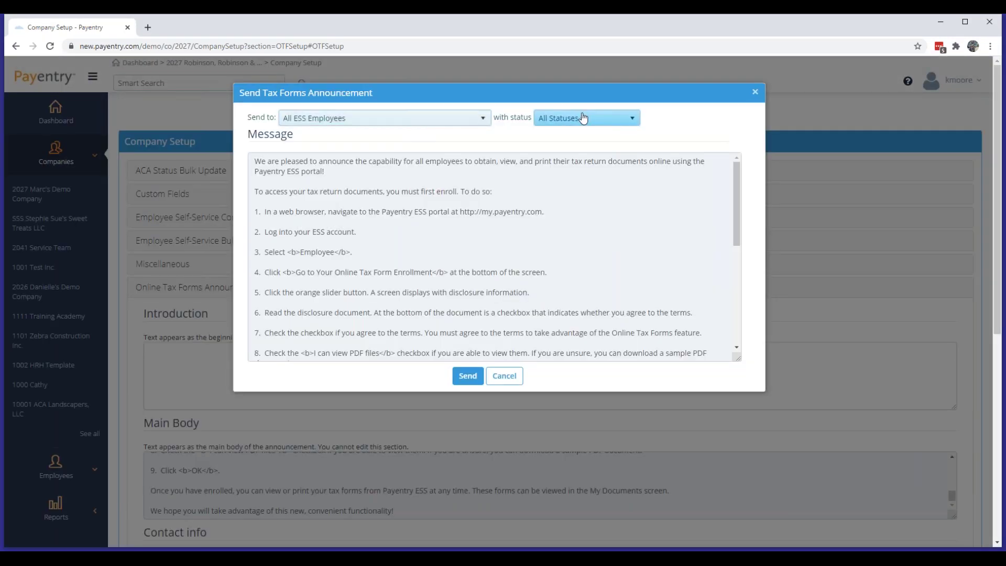
click(583, 118)
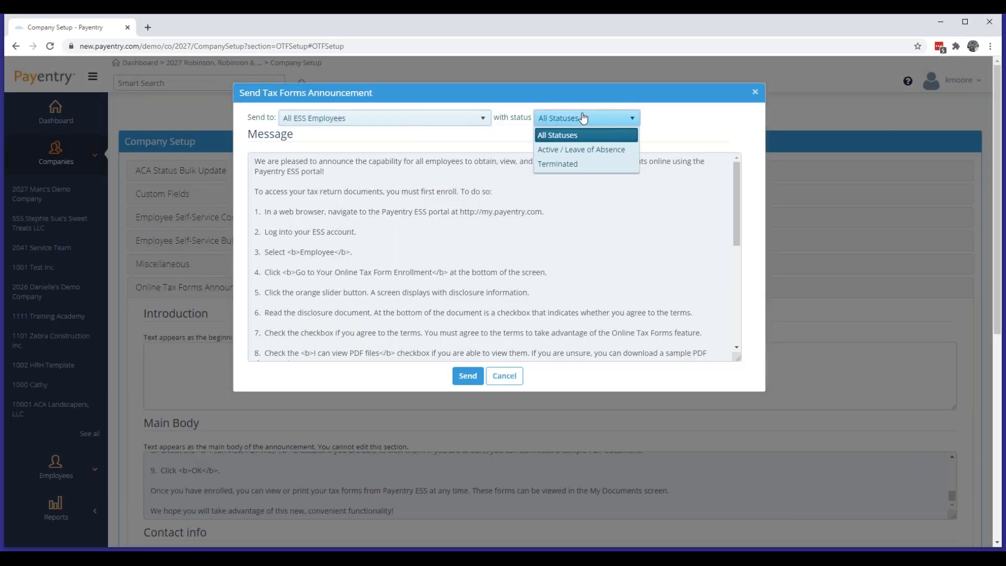
click(593, 151)
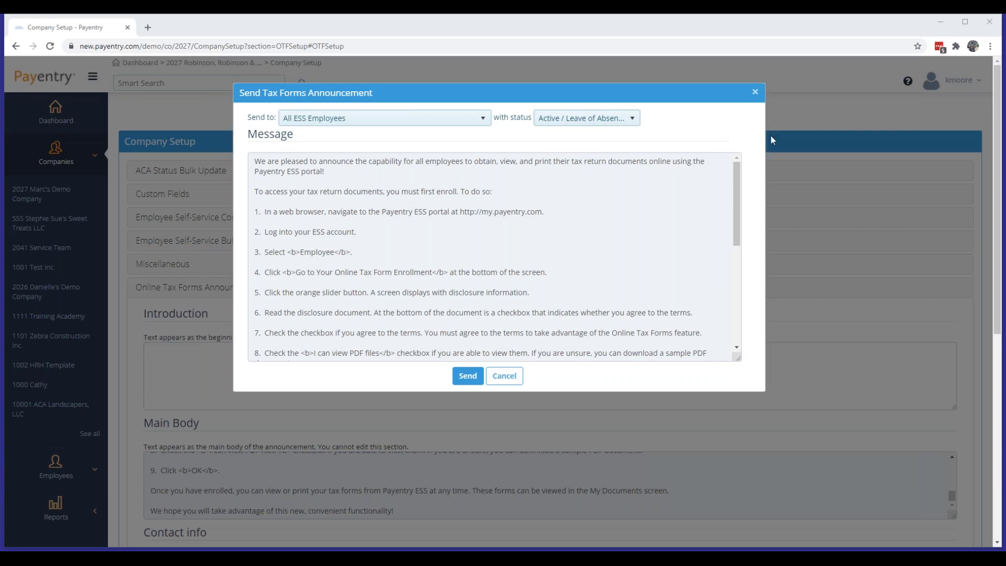
click(505, 377)
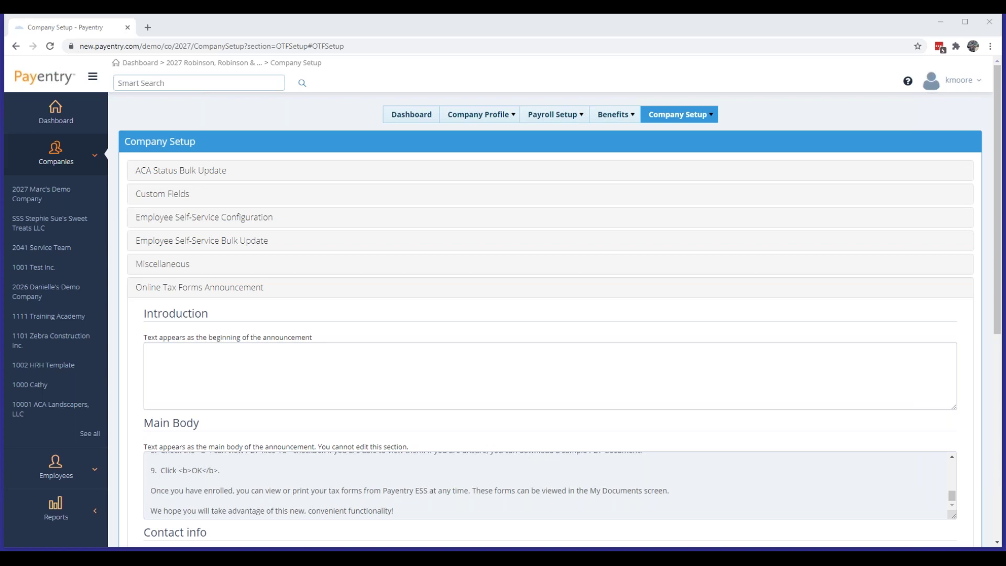
- Return to Online Tax Forms Review, check the available tax form types for 2020, and keep W2 selected
scroll(314, 345, down, 1)
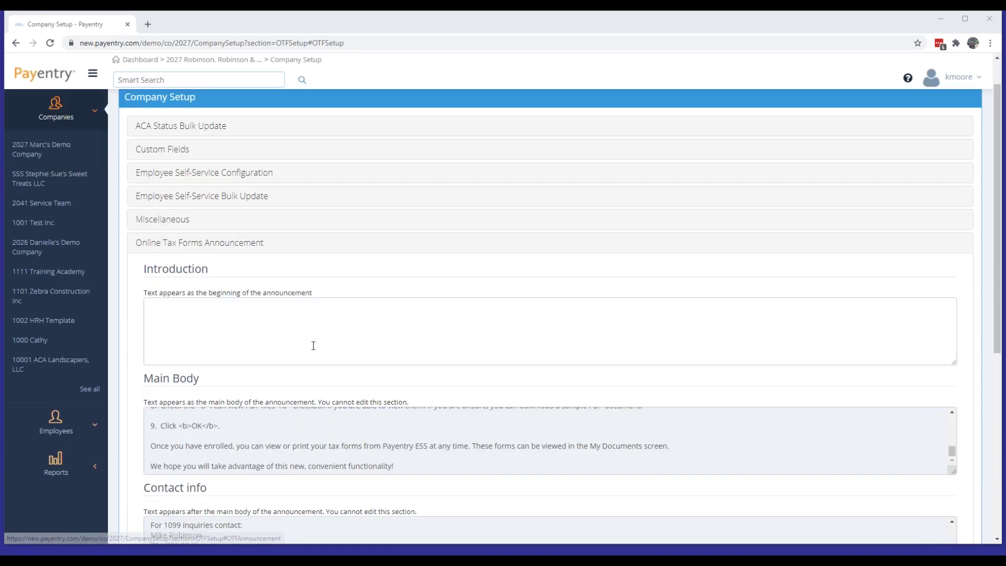
scroll(313, 345, down, 6)
click(183, 411)
scroll(528, 283, up, 3)
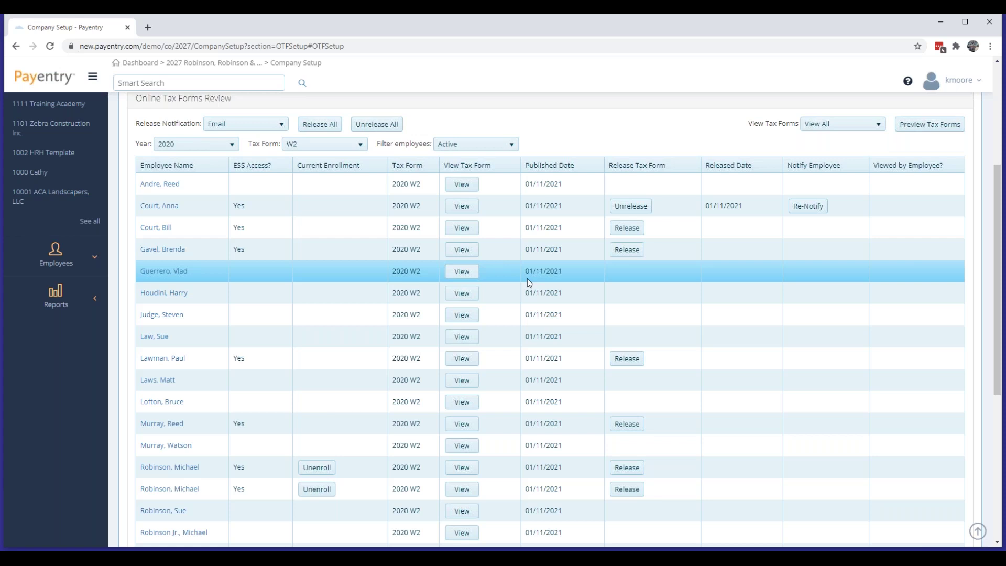
click(574, 246)
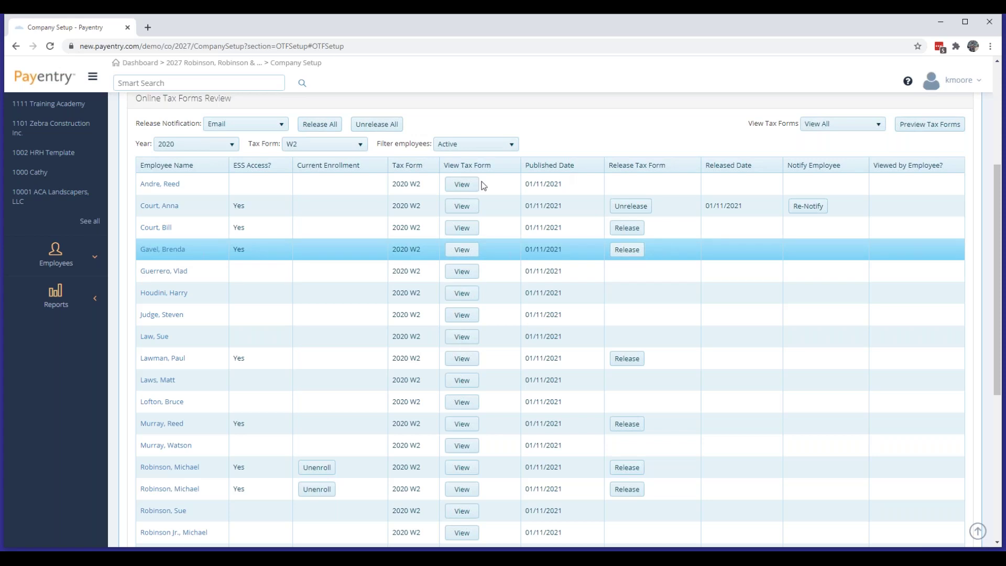
click(492, 232)
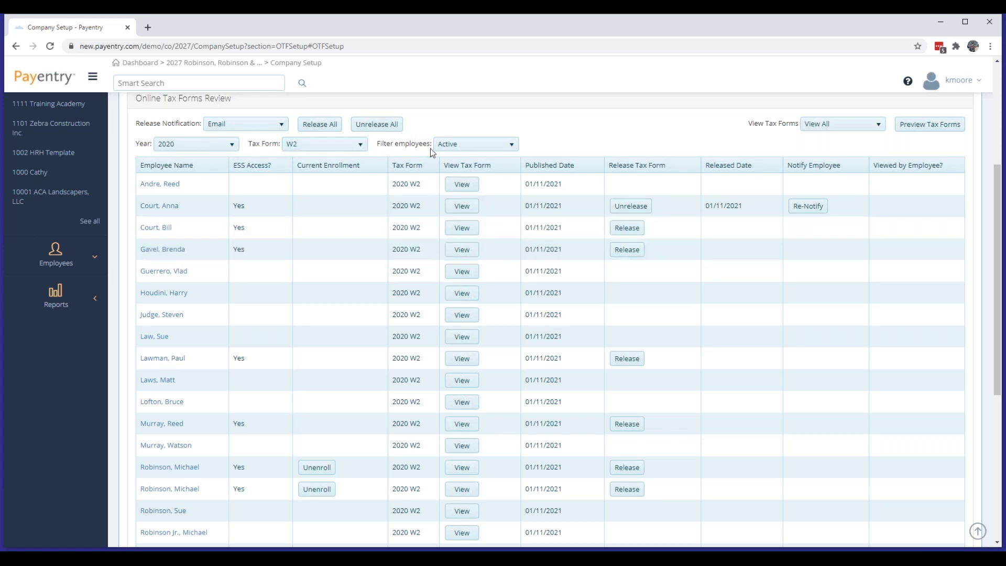
click(342, 149)
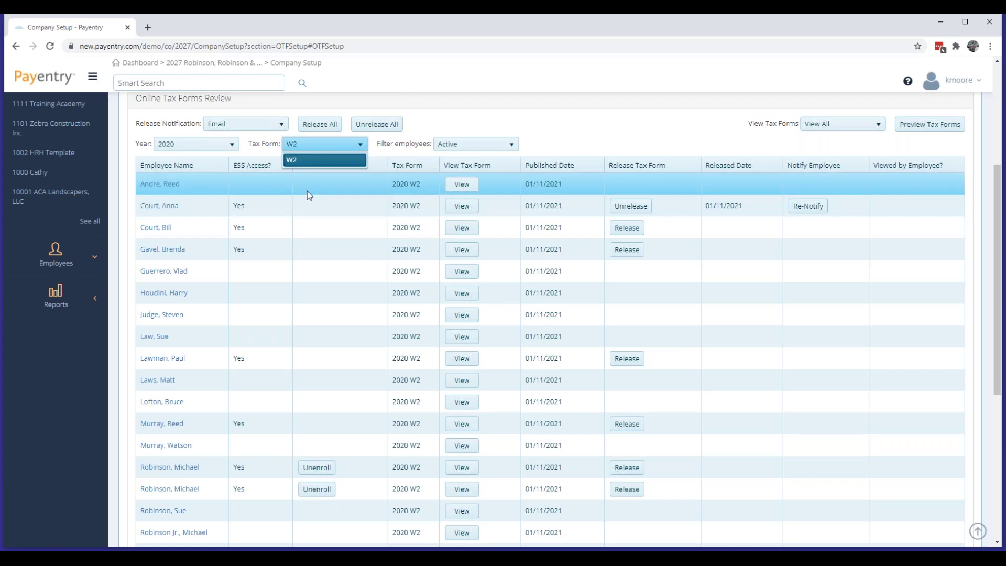
click(314, 159)
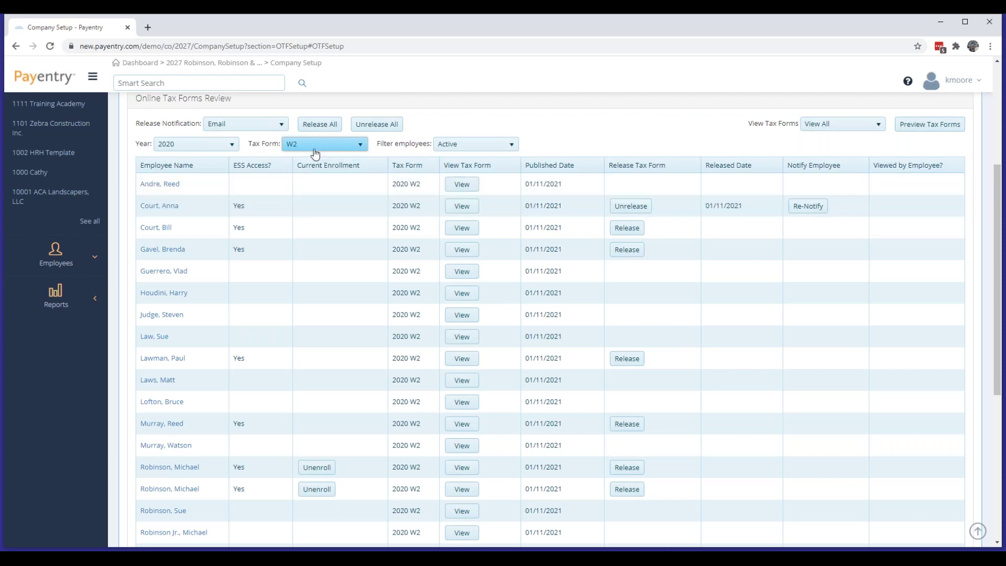
- Filter the 2020 W2 list by Enrolled and by Not Enrolled employees, and look through the resulting lists
click(464, 147)
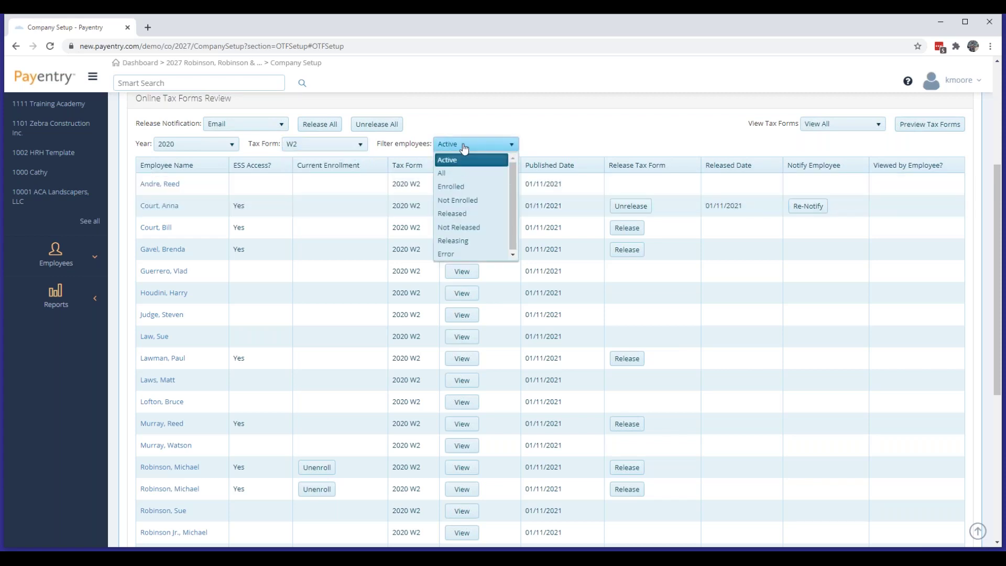
click(455, 187)
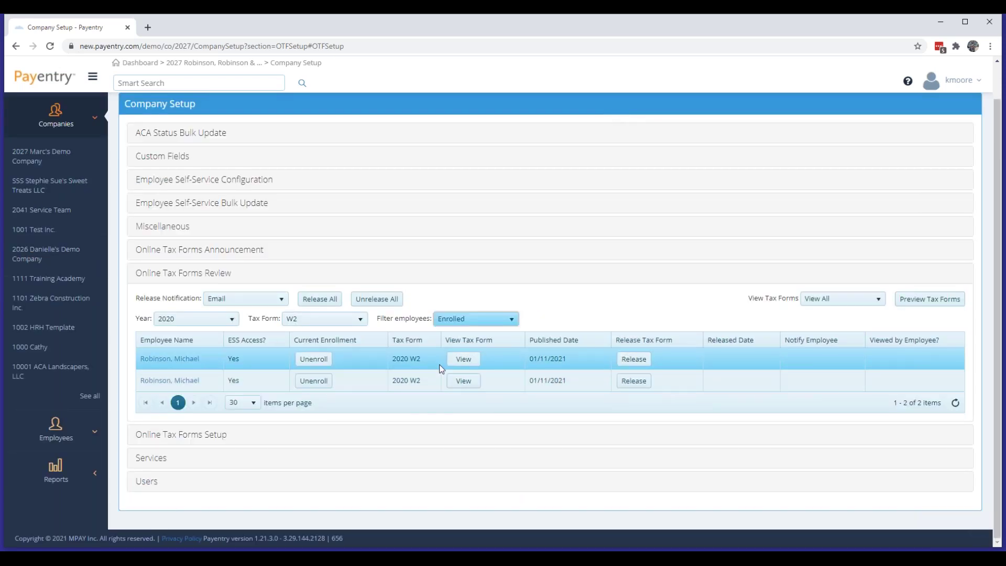
click(496, 320)
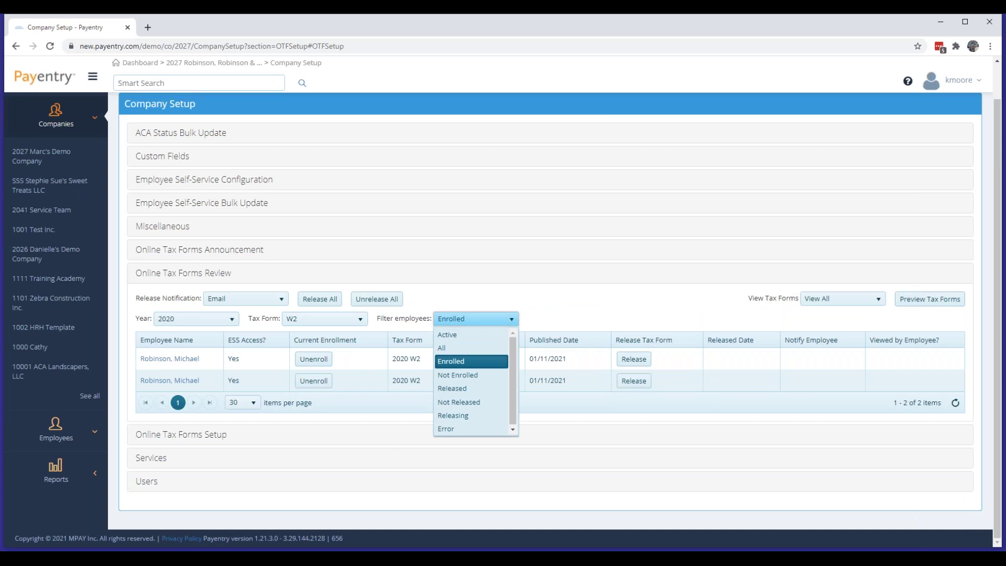
click(456, 376)
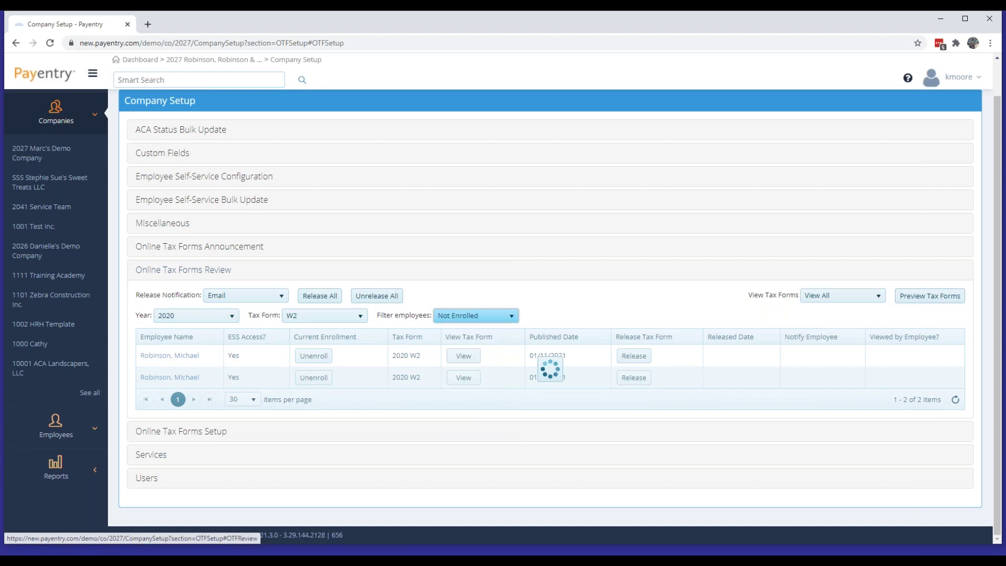
scroll(540, 268, down, 2)
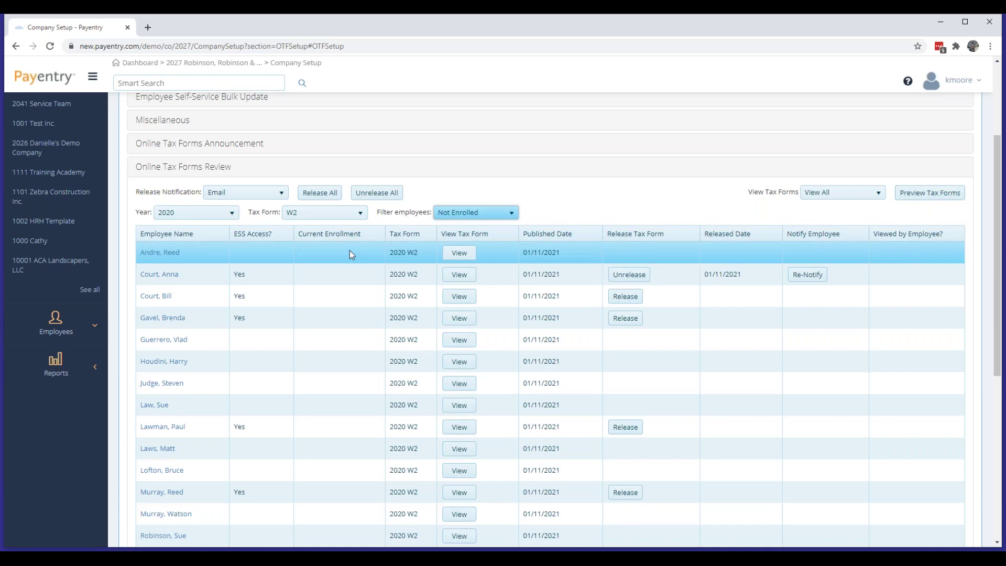
scroll(349, 251, down, 5)
scroll(350, 250, up, 6)
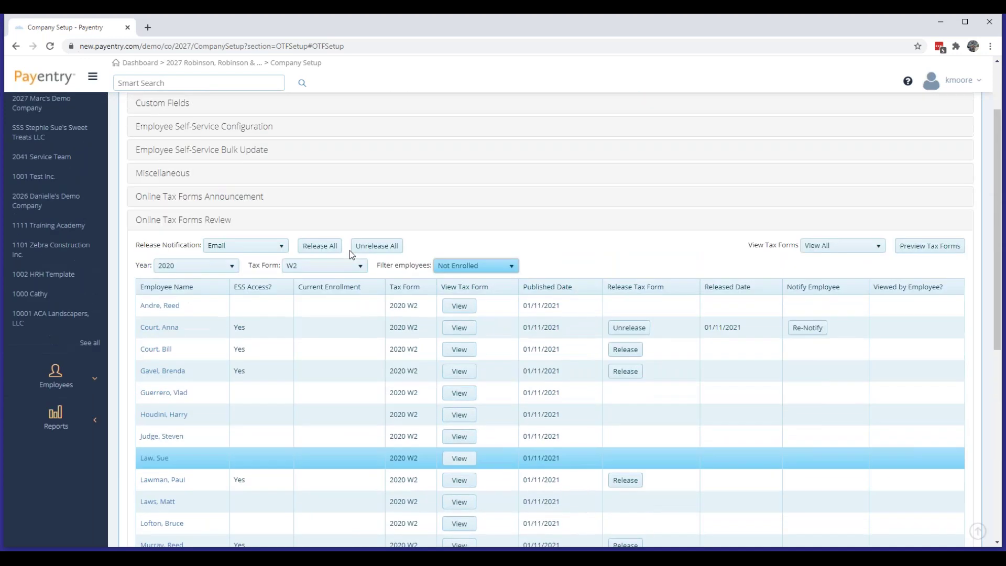
- Filter the 2020 W2 list to Not Released and look over the employees' release options
click(475, 266)
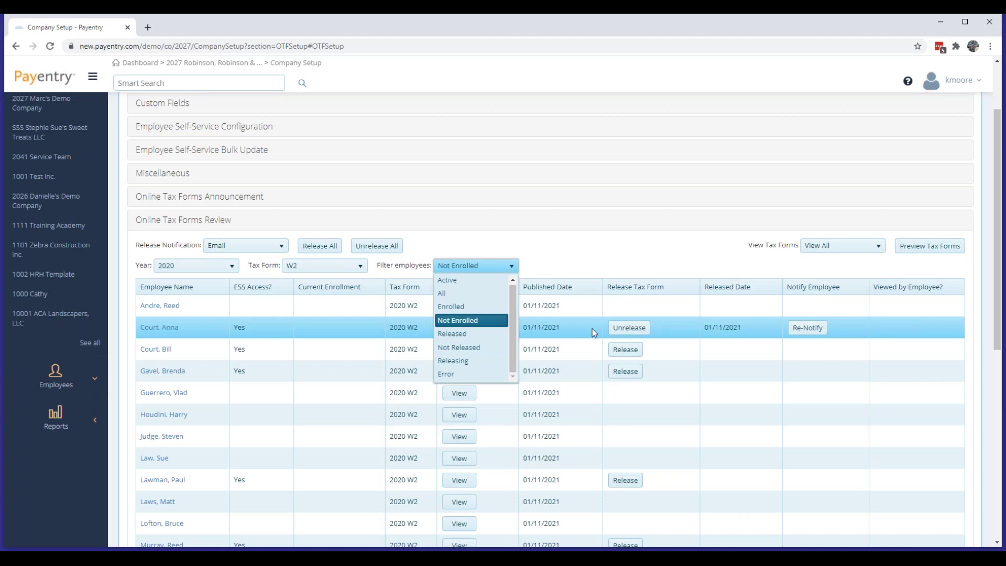
click(461, 347)
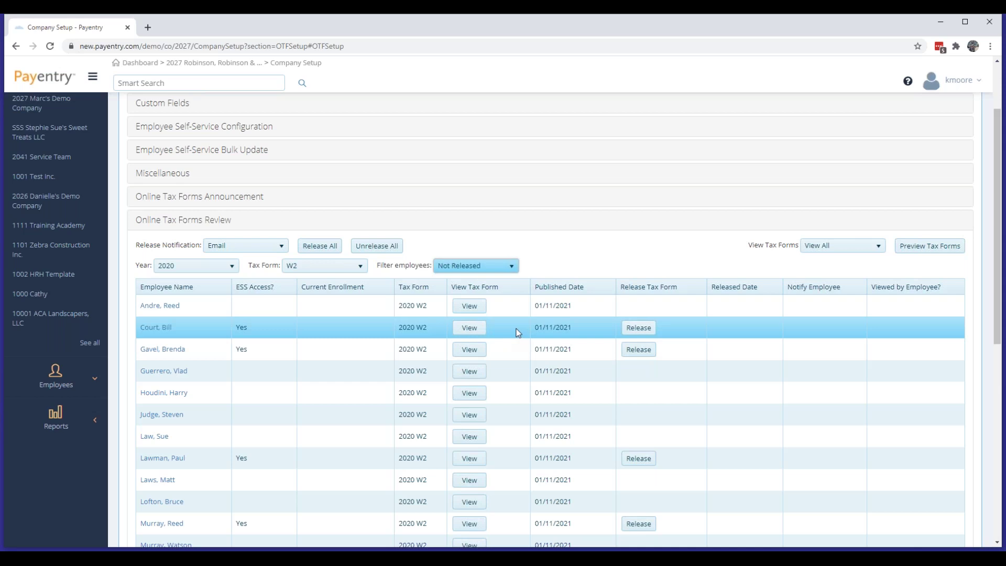
scroll(510, 328, down, 1)
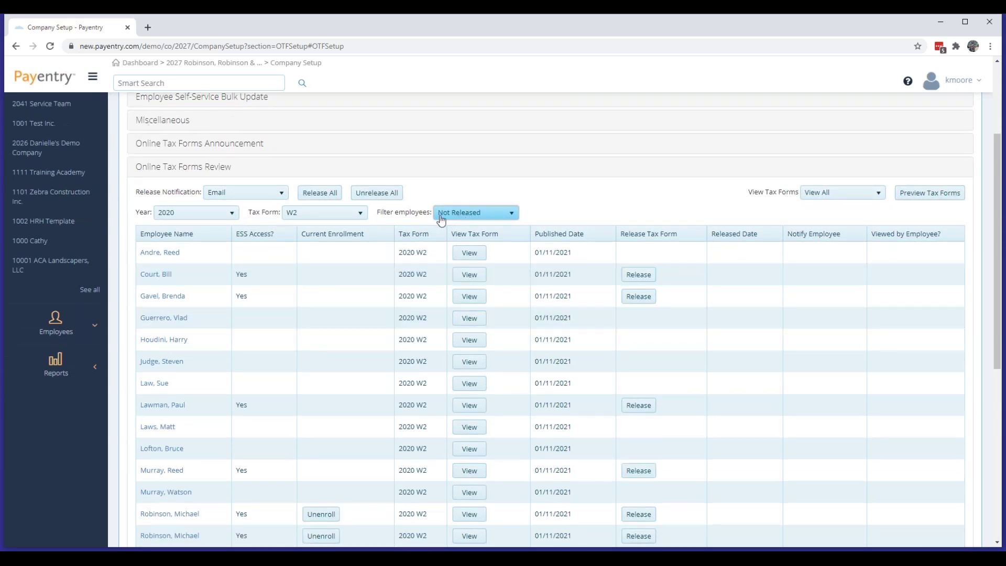
- Release the 2020 W2 tax forms for all employees and confirm the release
scroll(344, 303, down, 6)
scroll(462, 388, up, 7)
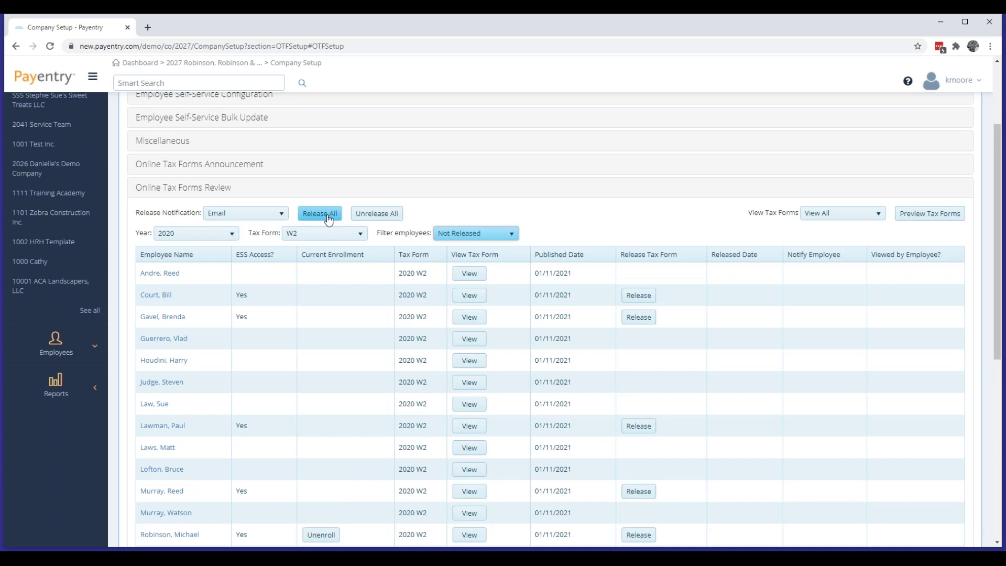
click(328, 216)
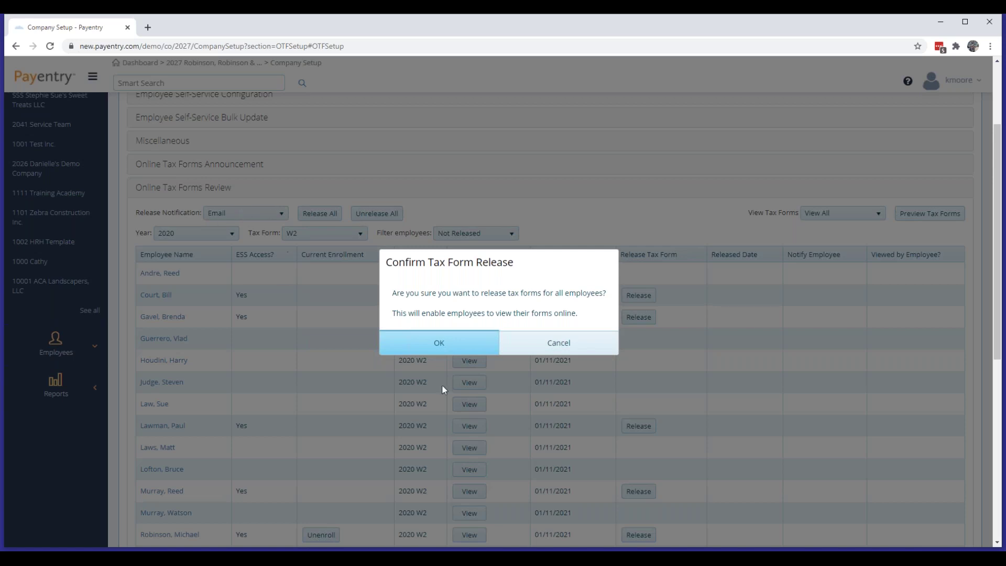
click(417, 344)
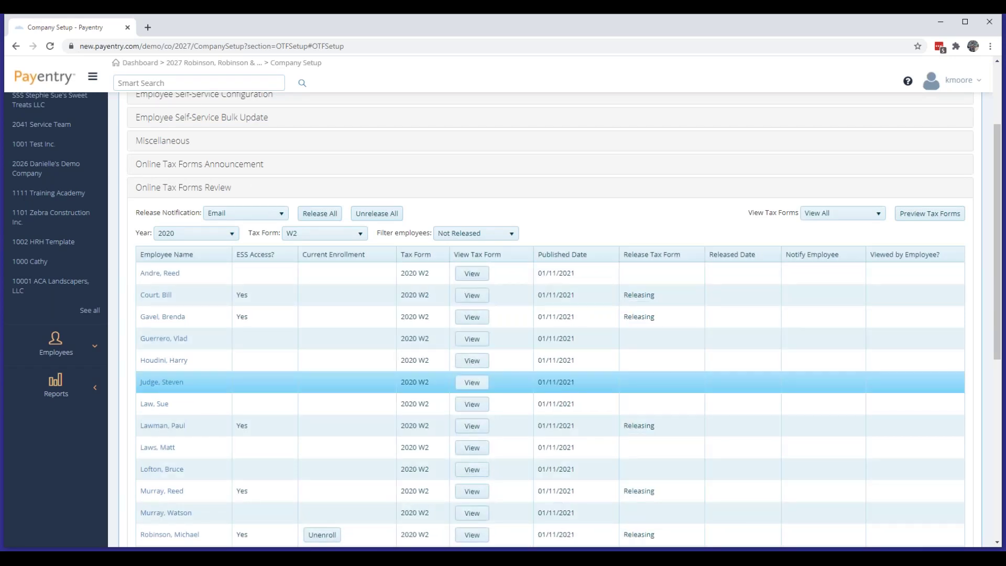
- Look through the 2020 W2 employee list, comparing each employee's ESS access, current enrollment and tax form release status
scroll(662, 329, up, 2)
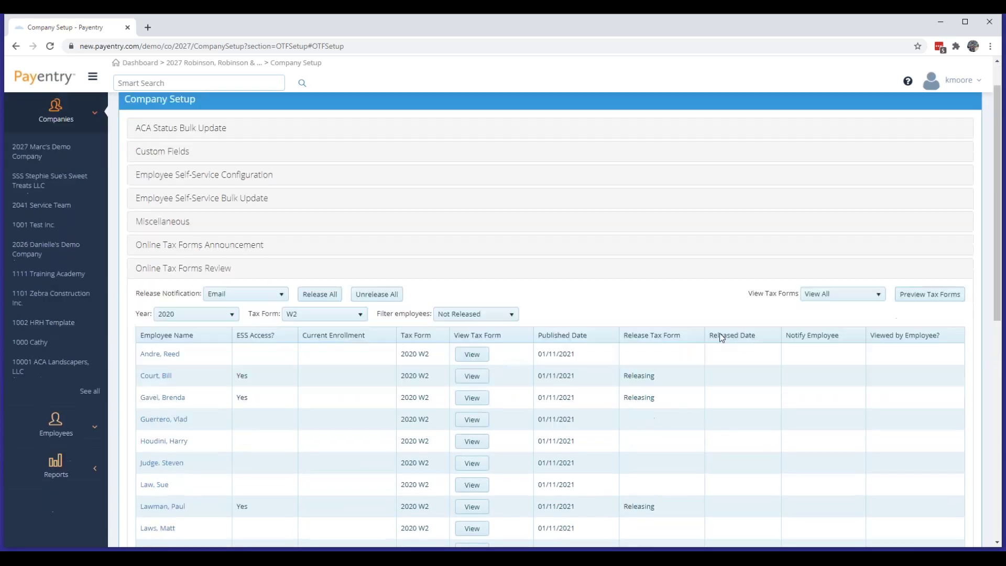
scroll(719, 336, down, 4)
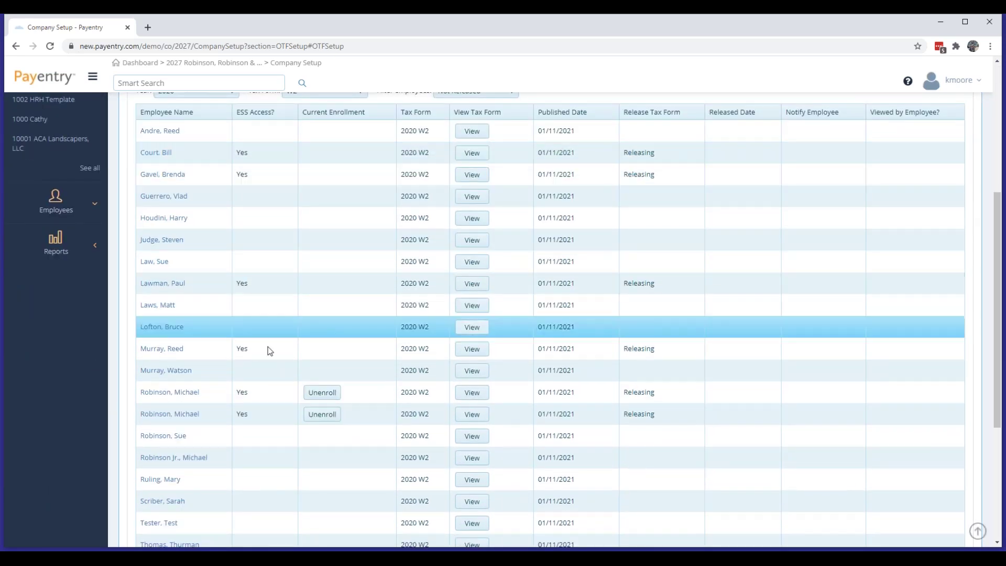
scroll(482, 384, down, 1)
scroll(483, 385, down, 4)
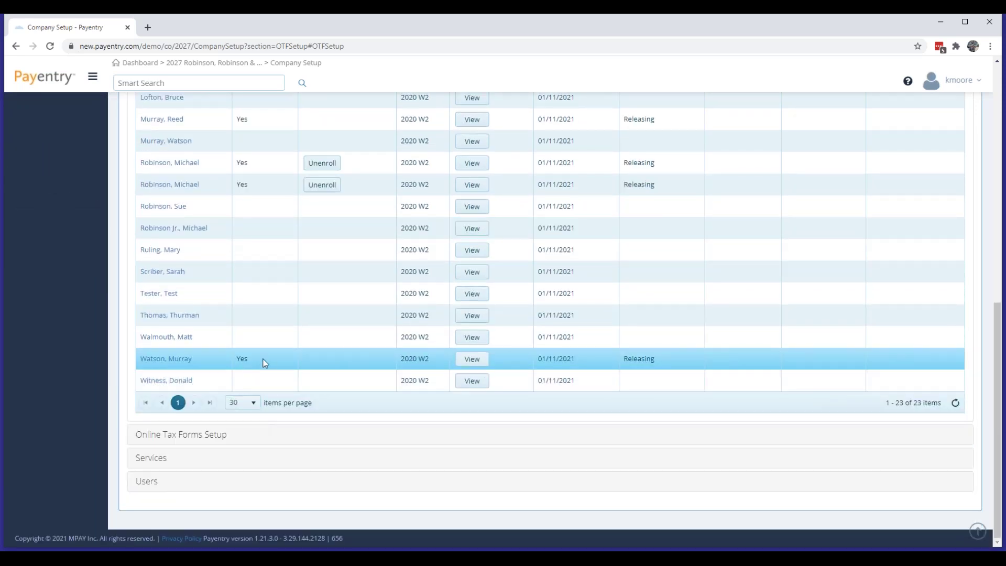
scroll(723, 330, up, 6)
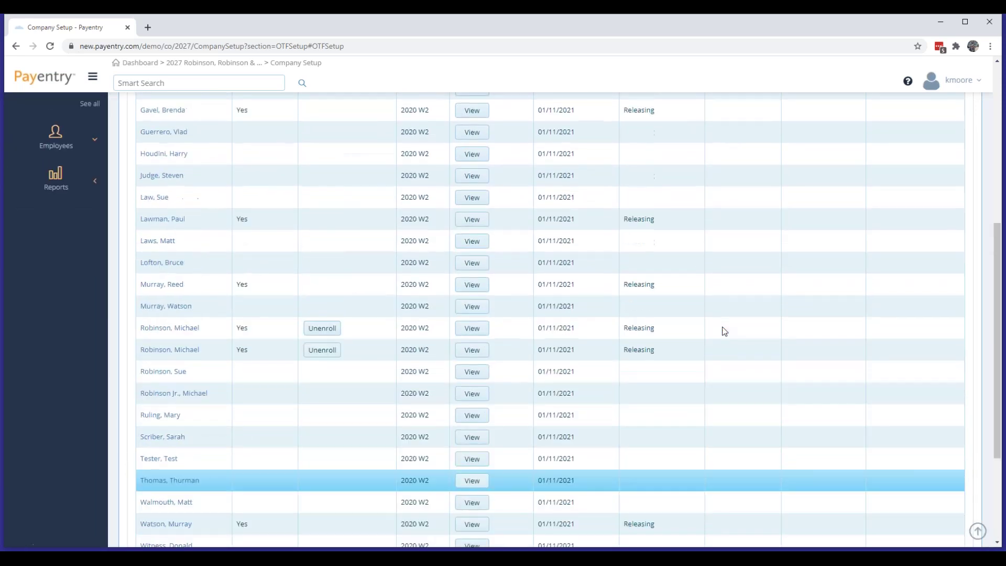
scroll(724, 331, up, 2)
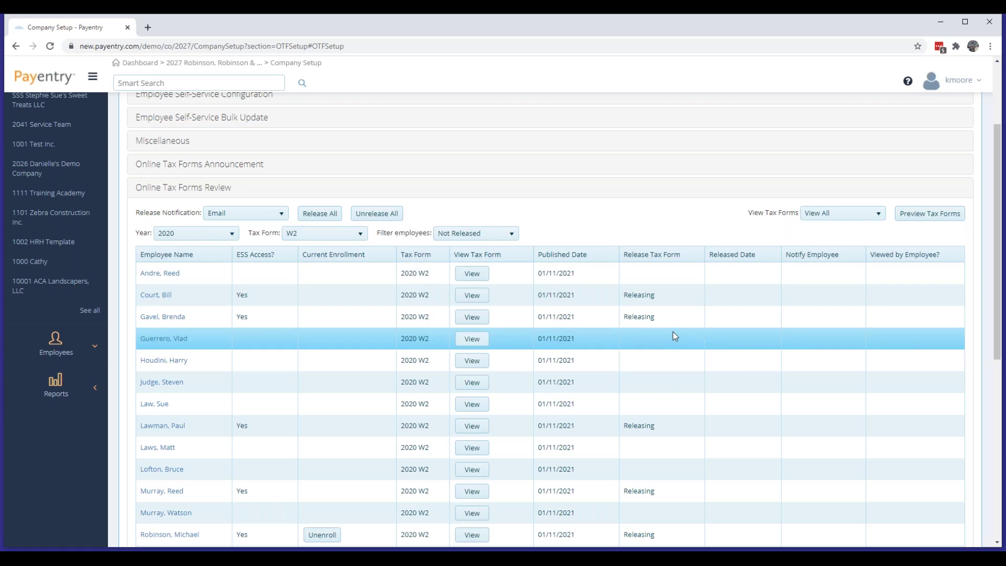
scroll(674, 334, down, 4)
scroll(673, 334, down, 3)
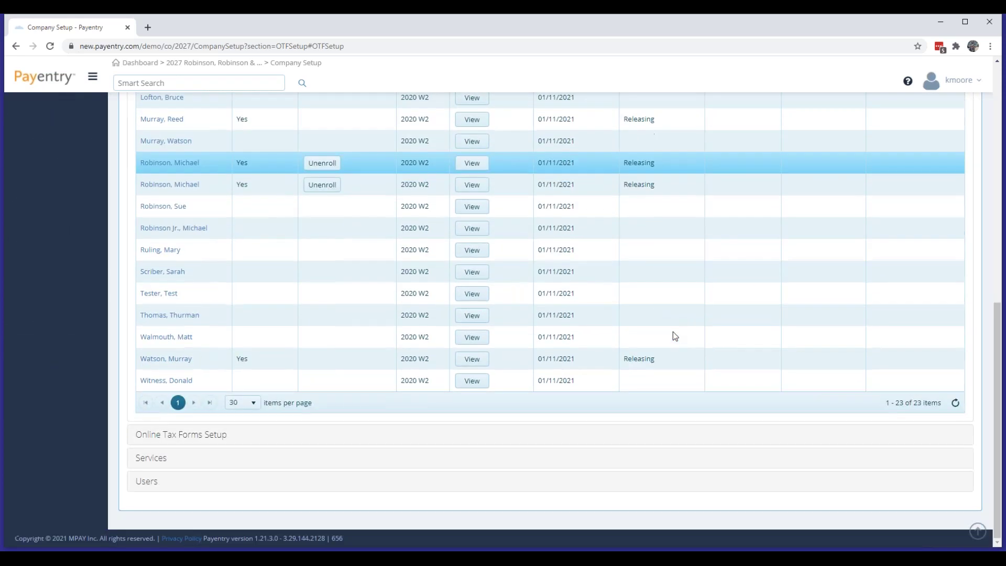
scroll(673, 335, up, 5)
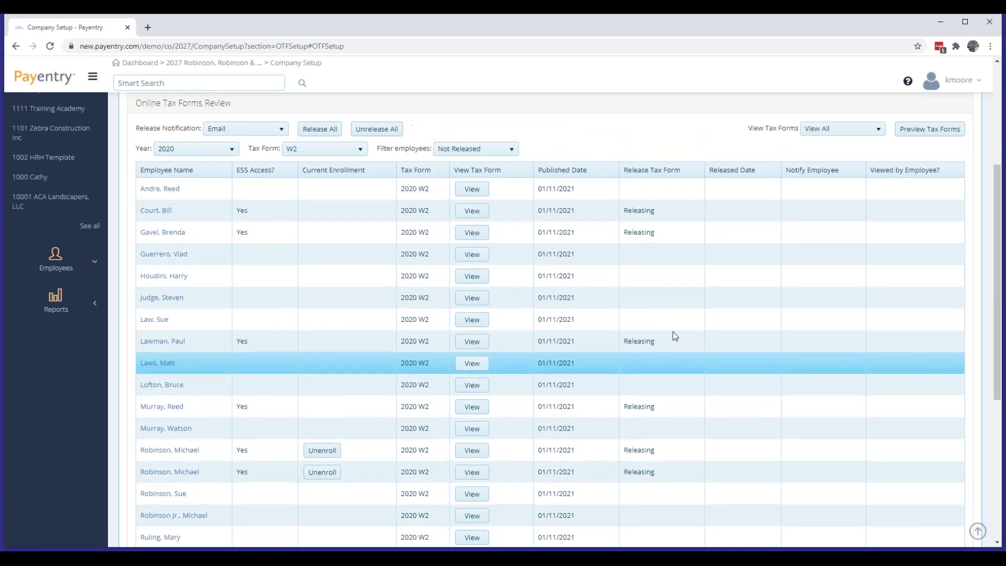
scroll(672, 332, up, 2)
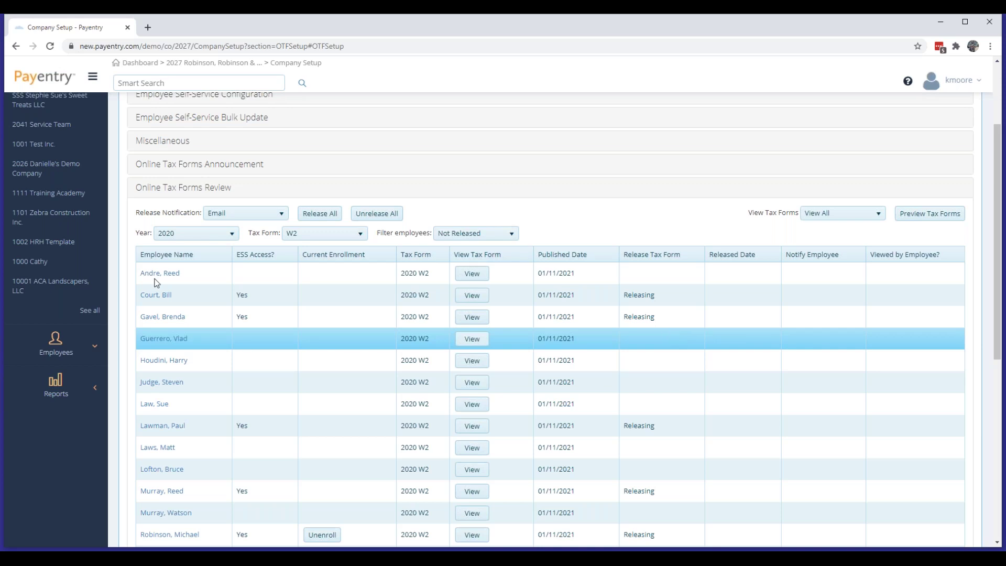
scroll(153, 280, down, 6)
scroll(153, 189, up, 10)
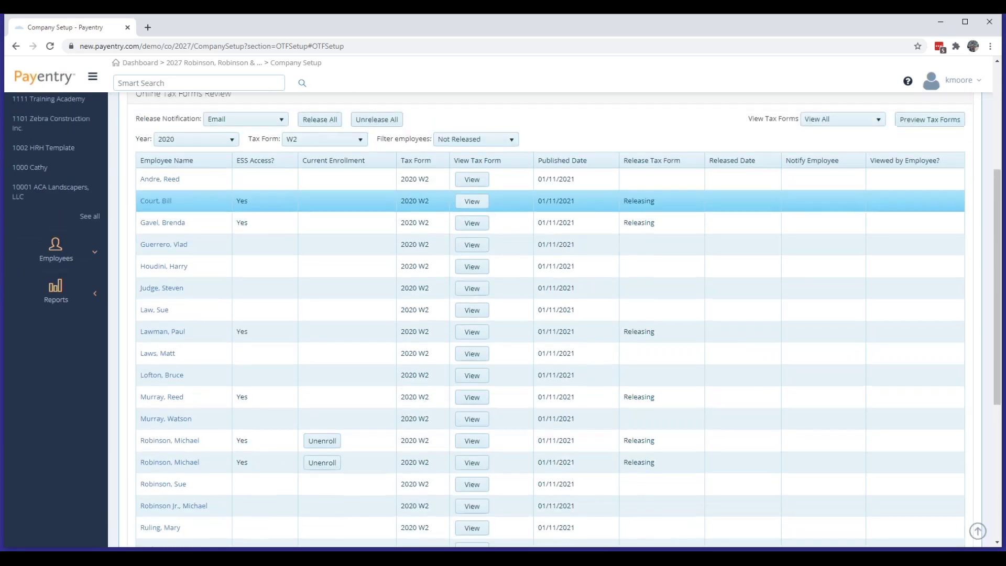
- Revisit the Online Tax Forms Setup and Online Tax Forms Announcement sections, and return to Online Tax Forms Review
scroll(223, 222, down, 8)
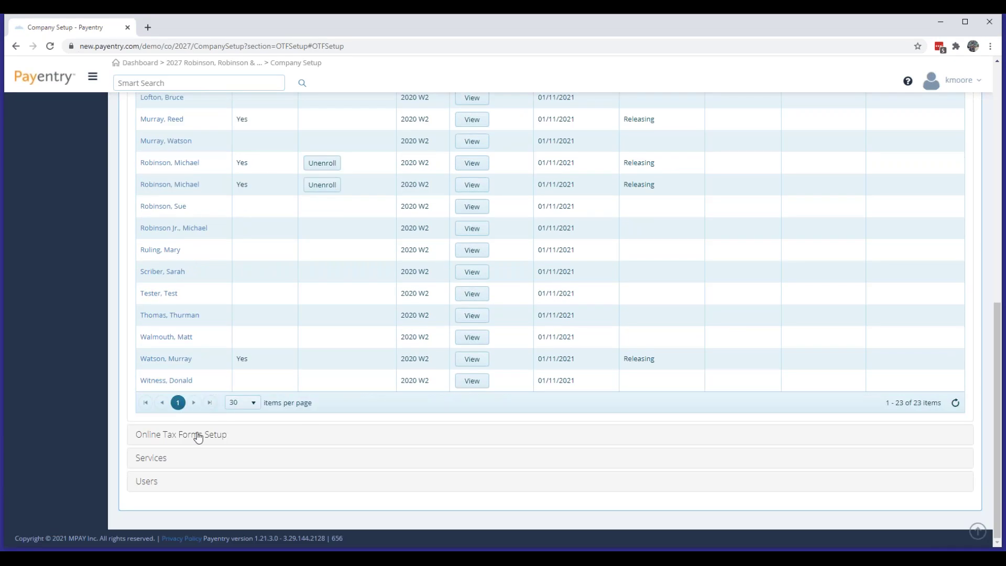
click(198, 438)
scroll(458, 290, up, 3)
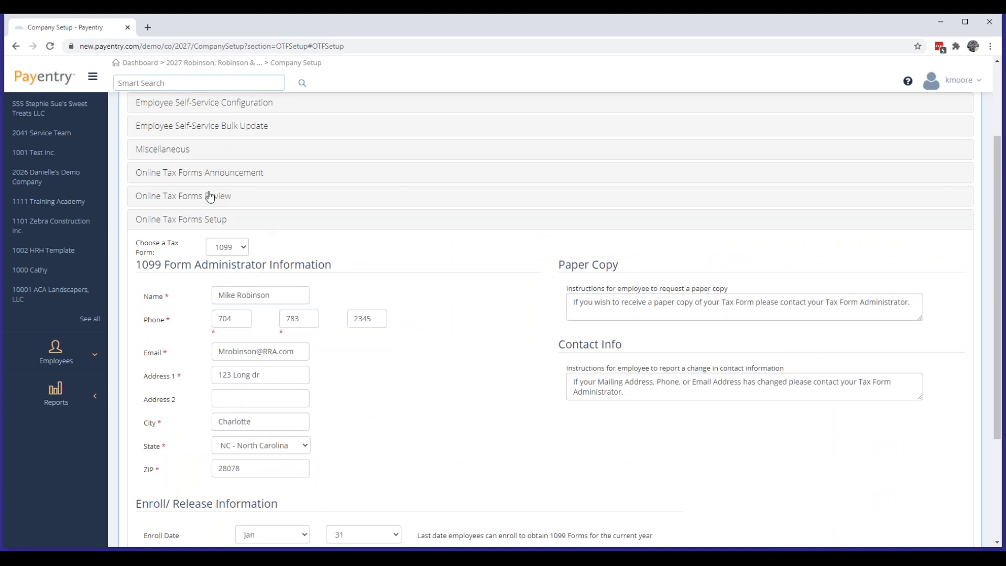
click(197, 169)
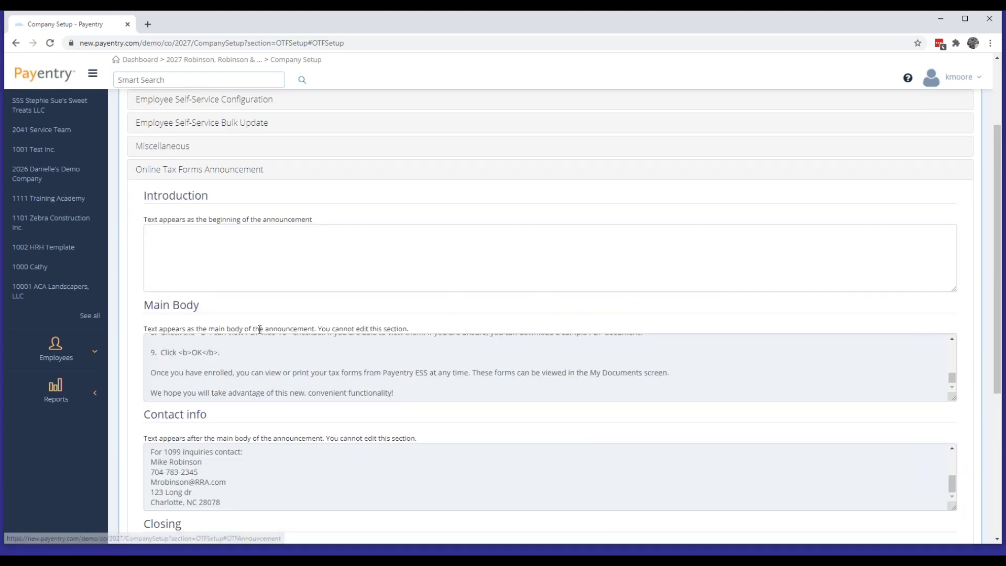
scroll(236, 314, down, 2)
scroll(316, 423, up, 4)
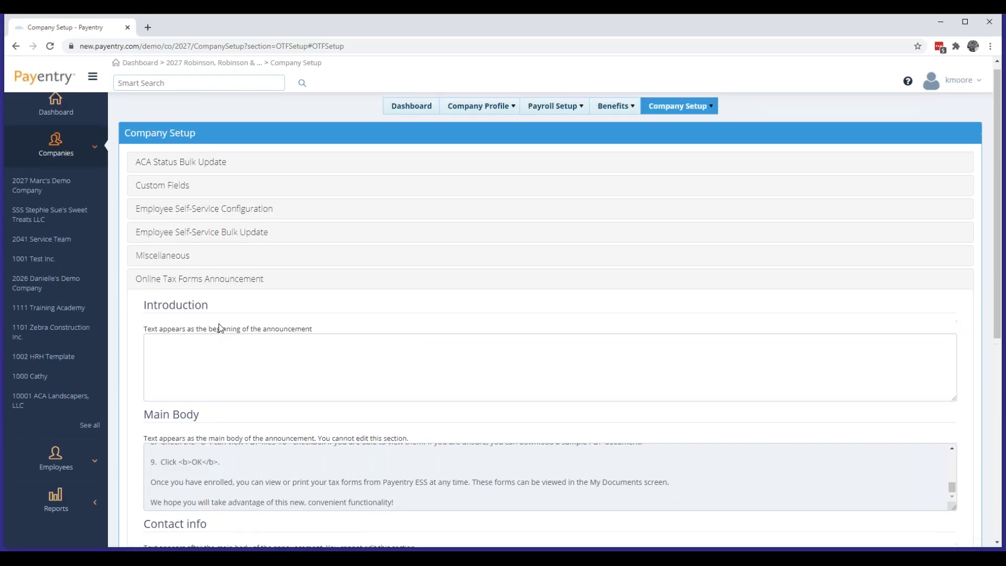
scroll(316, 423, down, 5)
scroll(550, 315, down, 2)
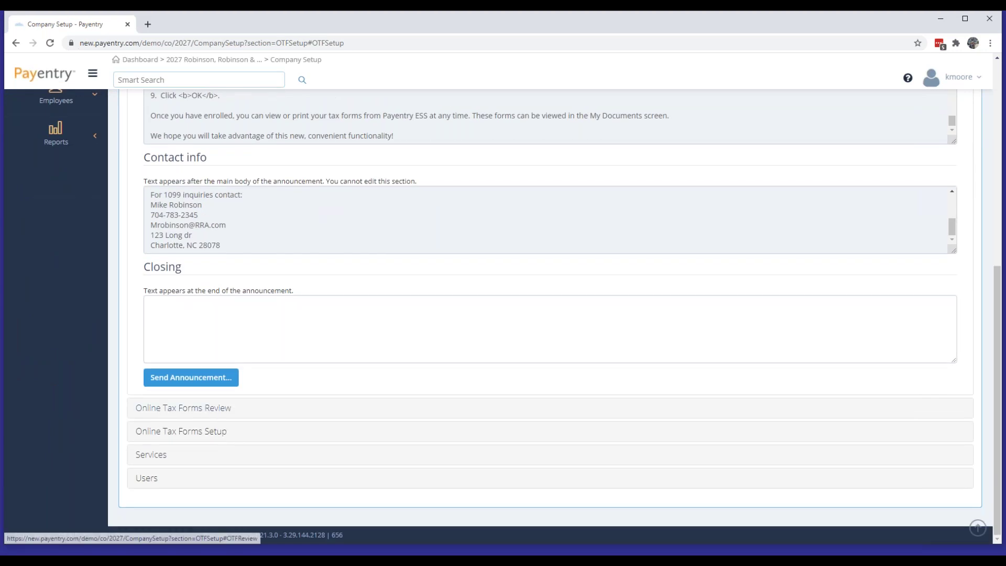
click(209, 414)
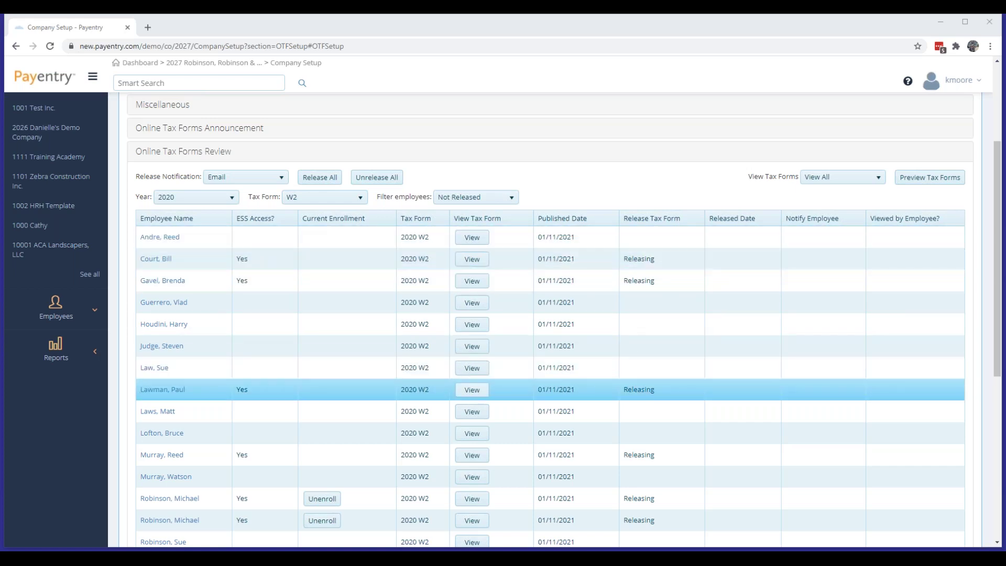
- Look over the release statuses in the 2020 W2 list and filter the employees to Active
scroll(649, 393, down, 3)
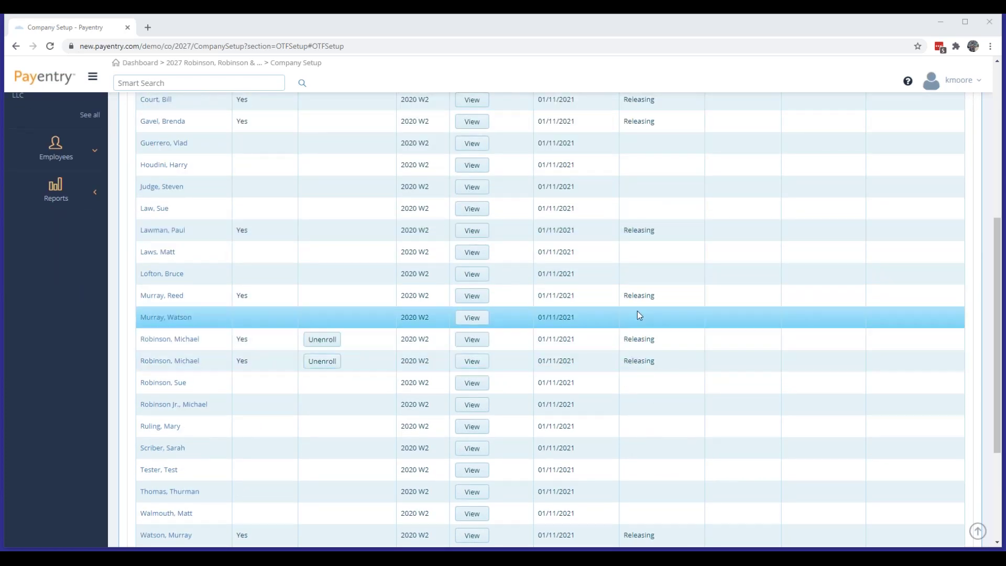
scroll(637, 311, down, 1)
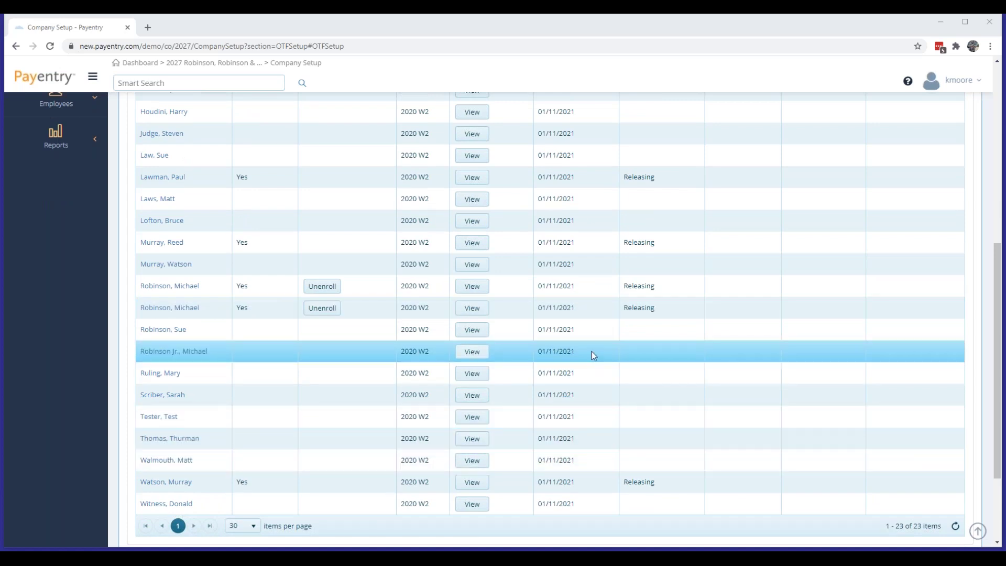
scroll(592, 354, up, 3)
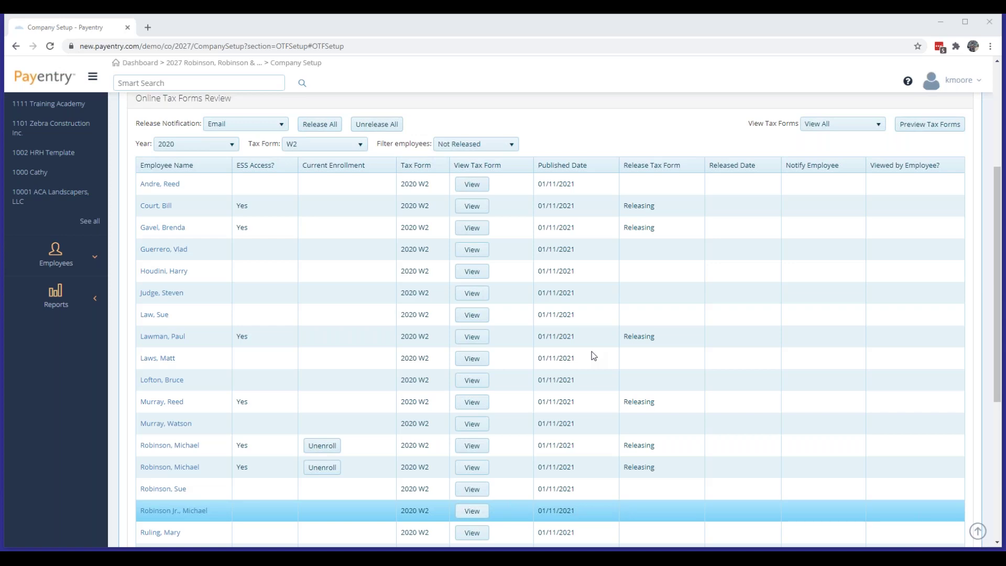
click(482, 145)
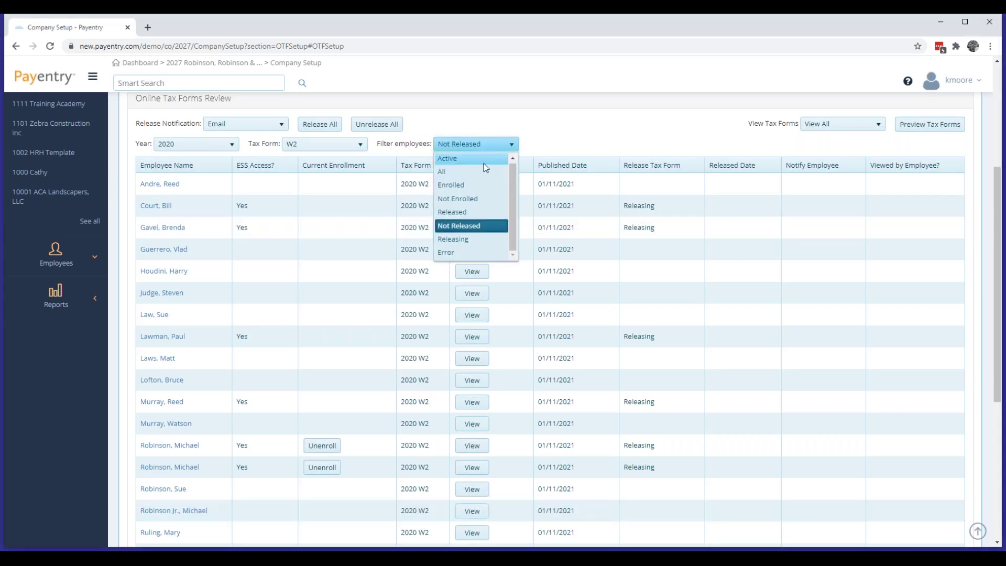
click(449, 159)
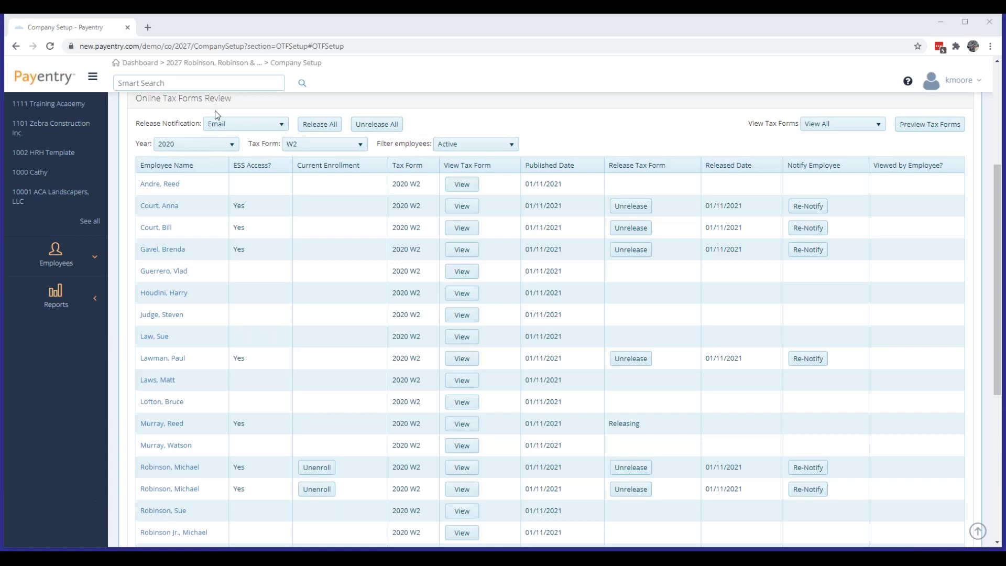
- Open payentry.com in a new browser tab and go to its Webinar Recordings page
key(ctrl+t)
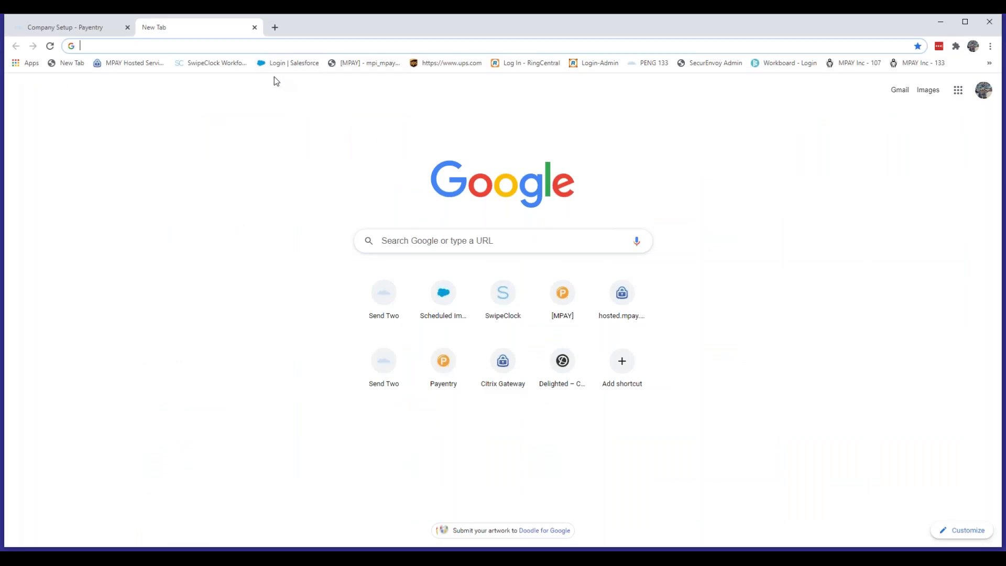
text(payentry.com)
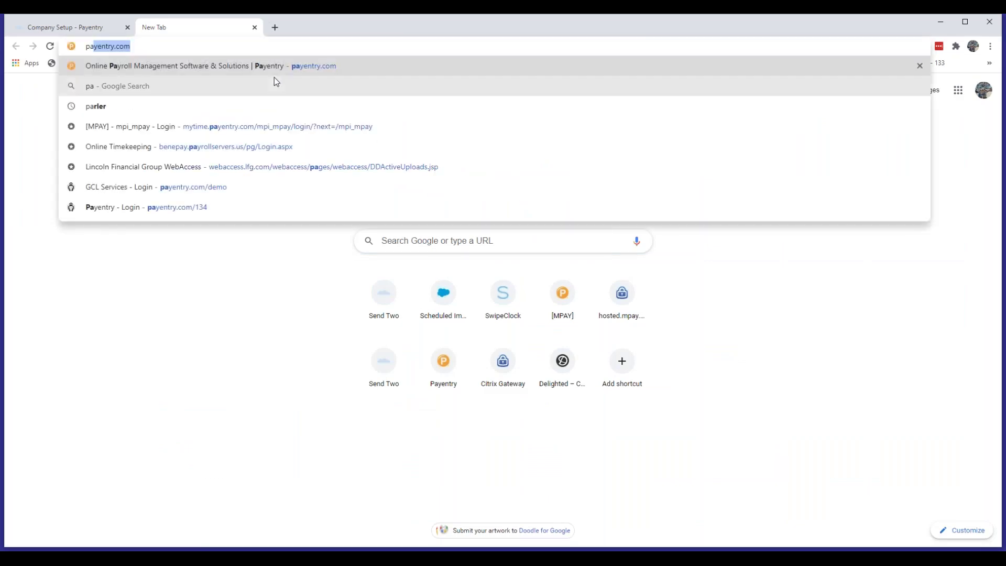
key(Return)
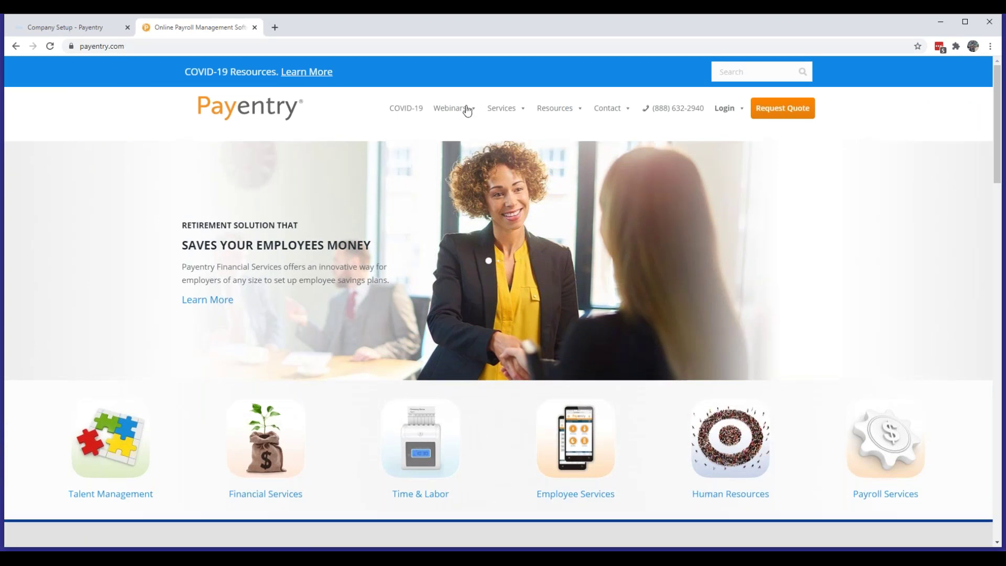
mouse_move(467, 110)
click(460, 145)
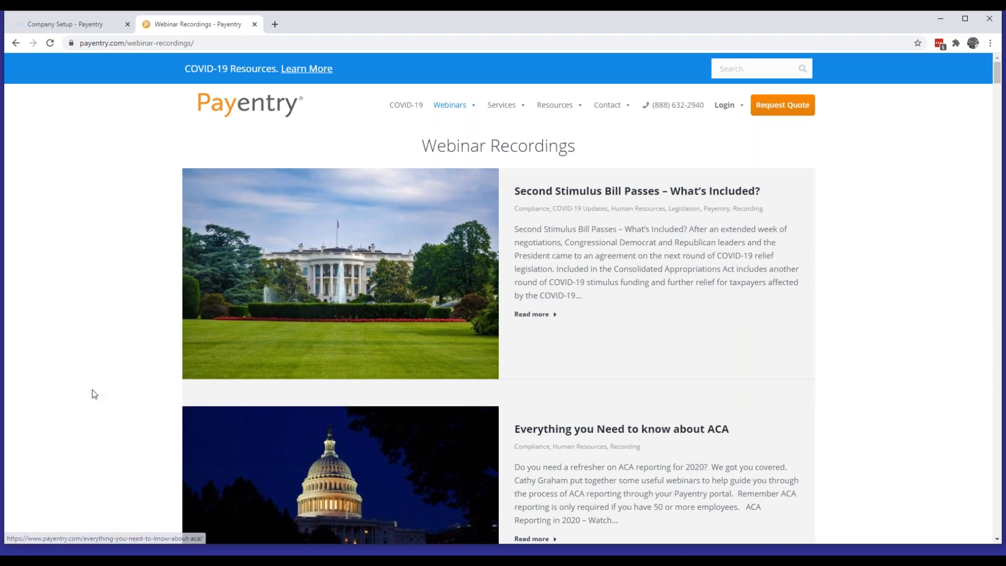
- Browse the webinar recordings, examining the year-end, state updates, vaccination and ACA topics
scroll(93, 392, down, 3)
scroll(498, 322, down, 13)
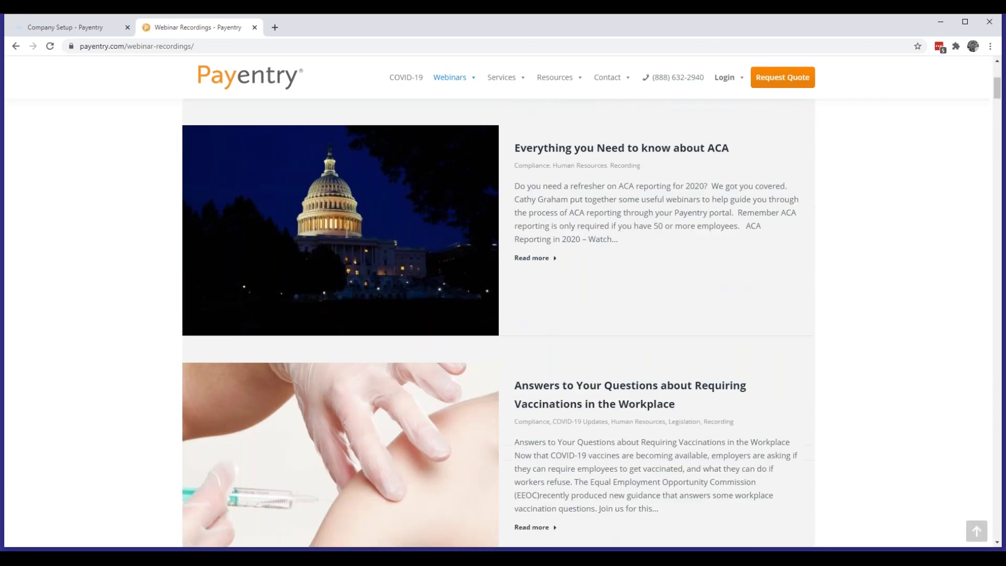
scroll(497, 322, down, 8)
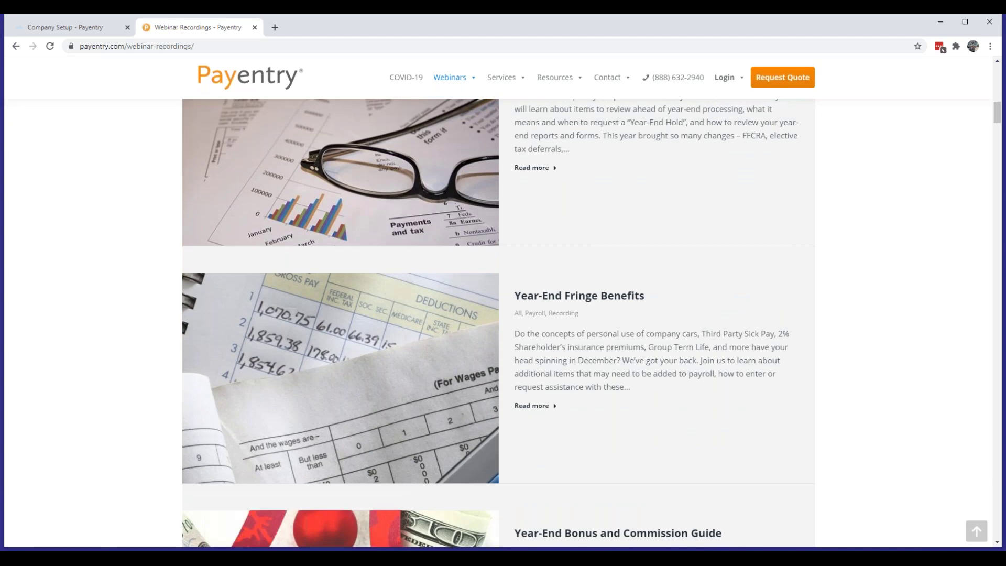
scroll(102, 394, down, 5)
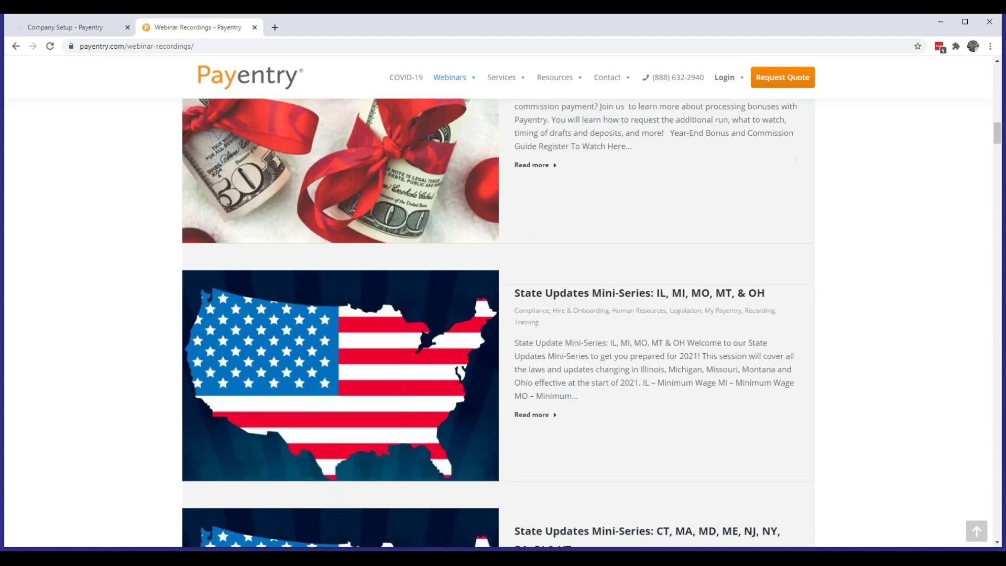
scroll(438, 390, down, 1)
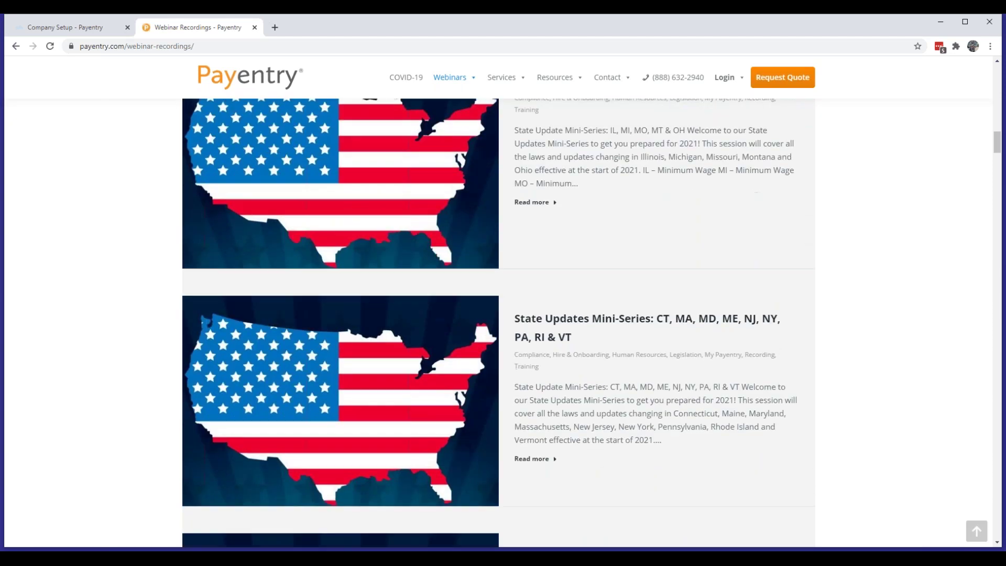
scroll(498, 322, down, 8)
scroll(498, 322, up, 20)
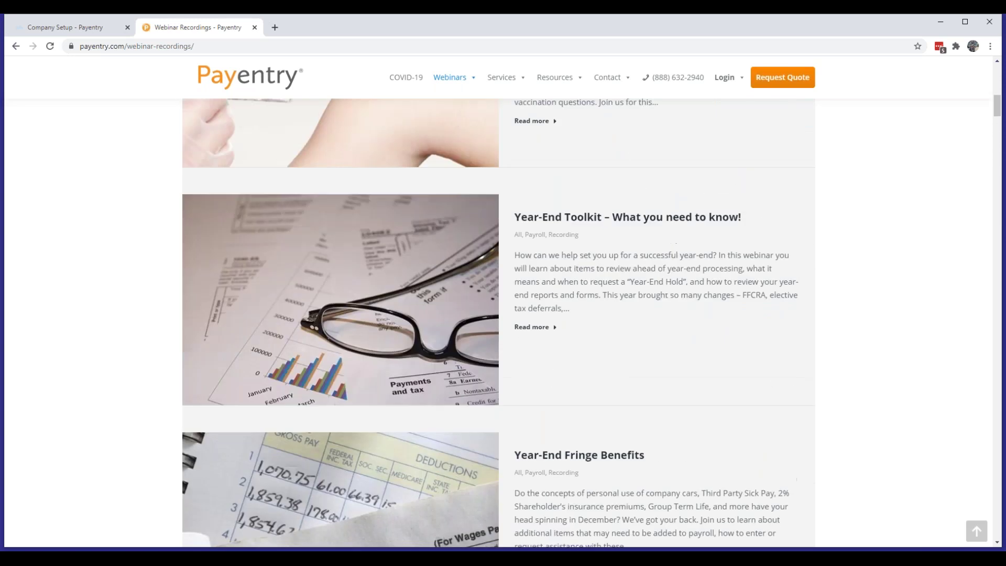
scroll(497, 322, up, 2)
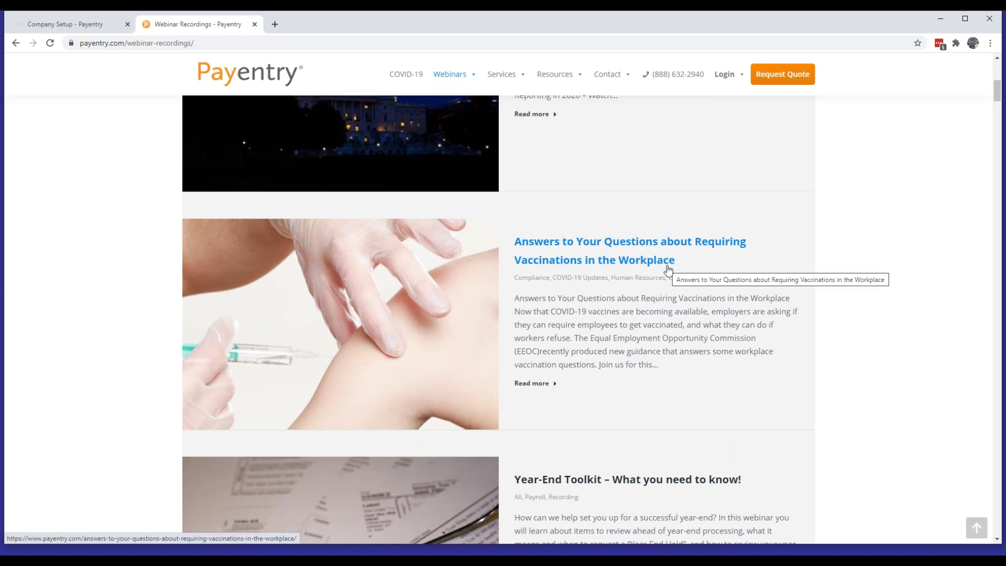
scroll(668, 269, up, 4)
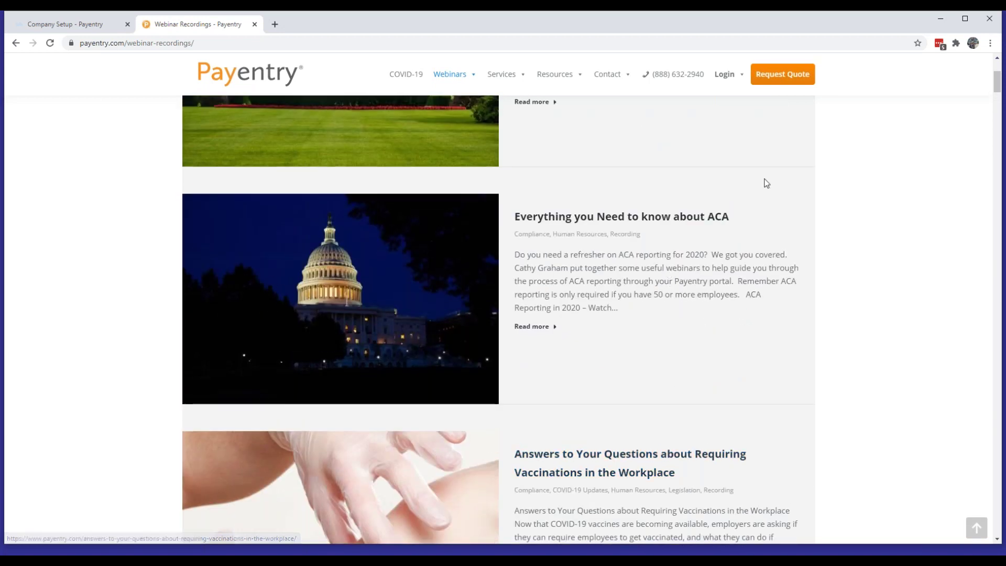
scroll(508, 440, up, 1)
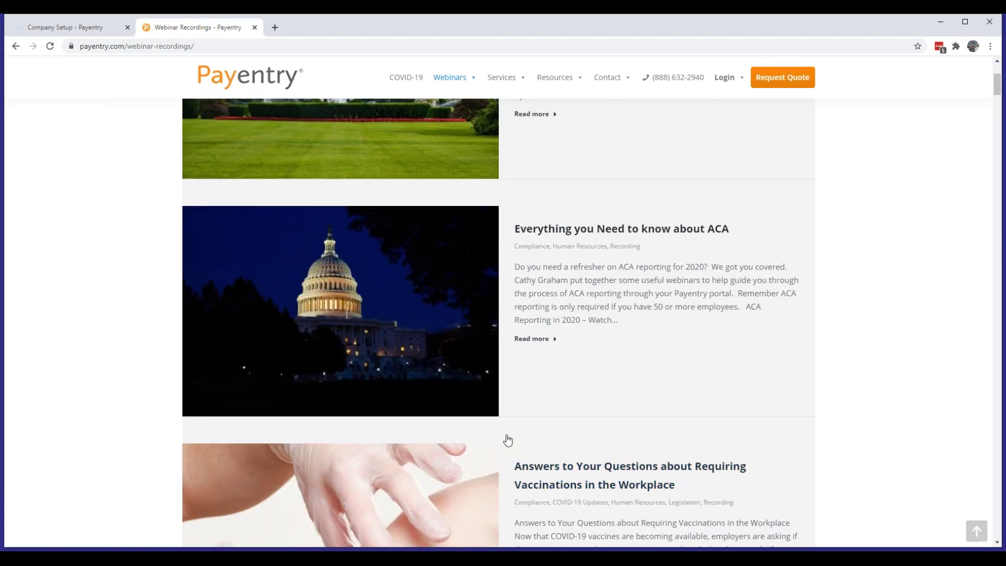
- Open the Employer Resources page and look through its year-end, payroll, federal and online tax form links and state tax guidelines
scroll(507, 440, up, 4)
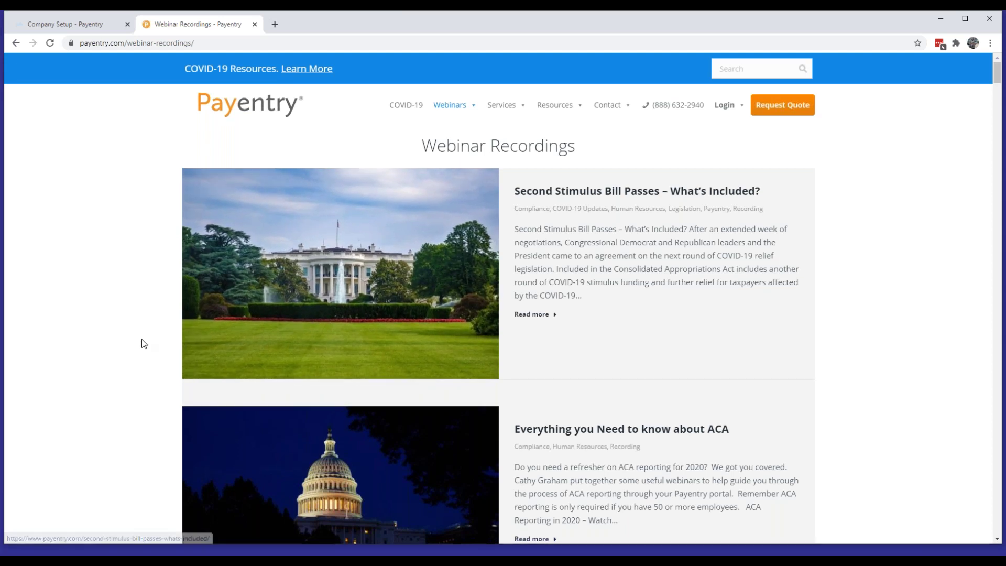
mouse_move(555, 107)
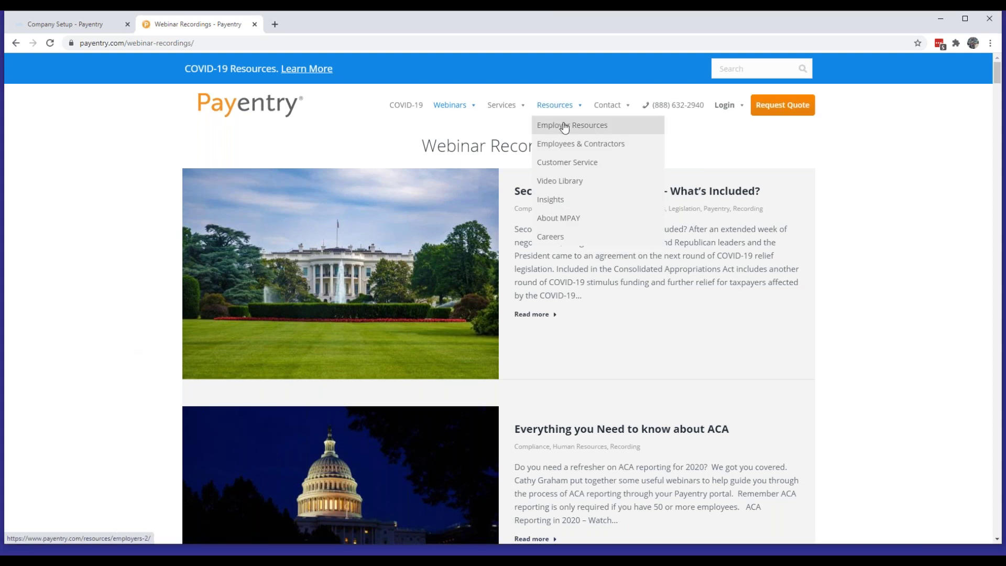
click(564, 128)
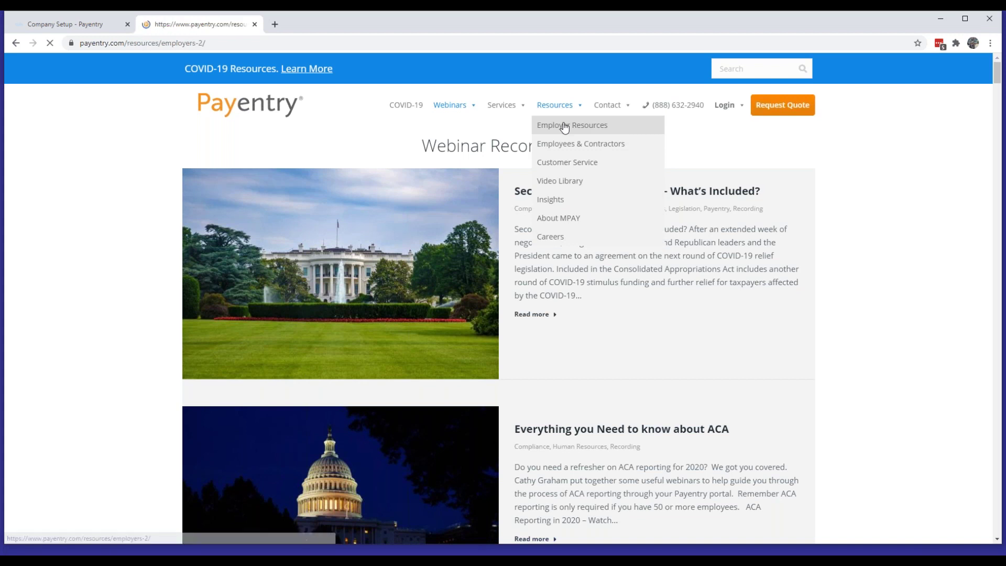
scroll(503, 315, down, 3)
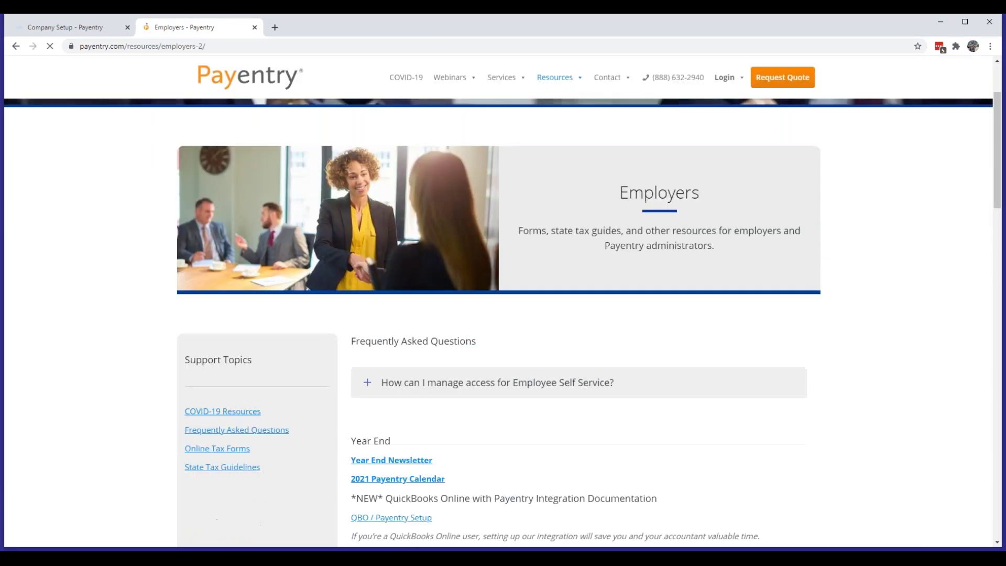
scroll(503, 314, down, 2)
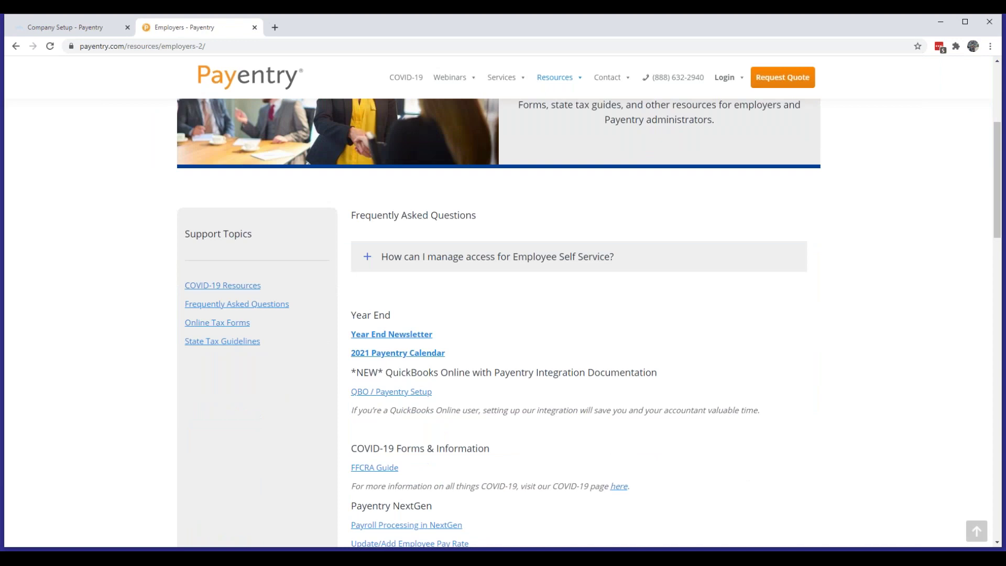
scroll(503, 314, down, 6)
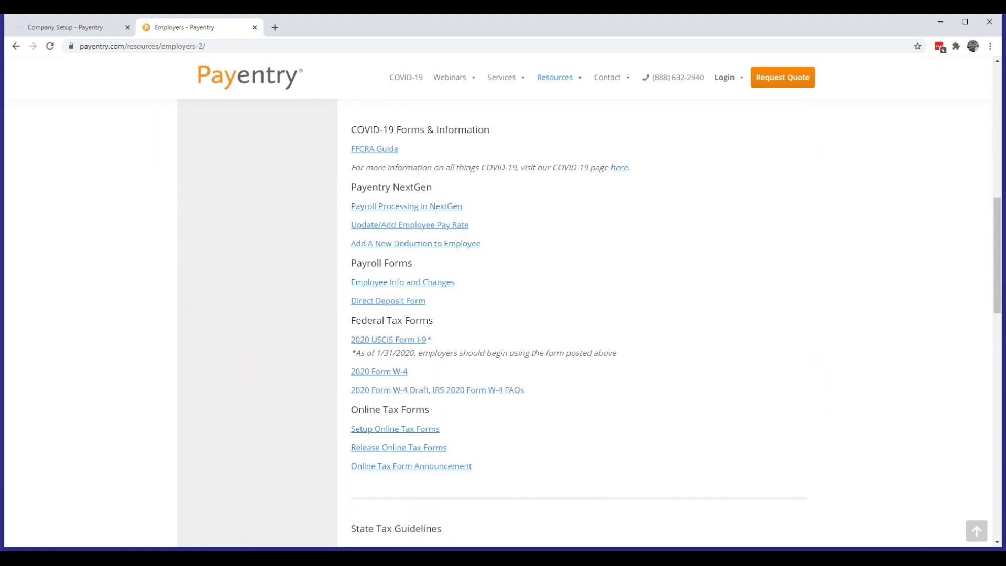
scroll(411, 233, down, 4)
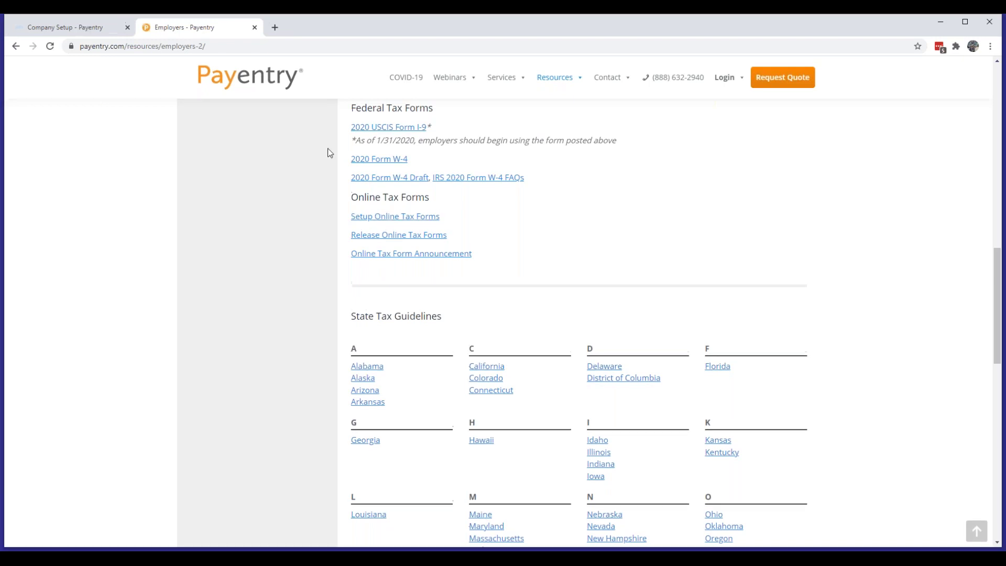
- Switch to the Payentry Company Setup browser tab and open the Online Tax Forms Setup section
click(84, 27)
scroll(262, 165, up, 2)
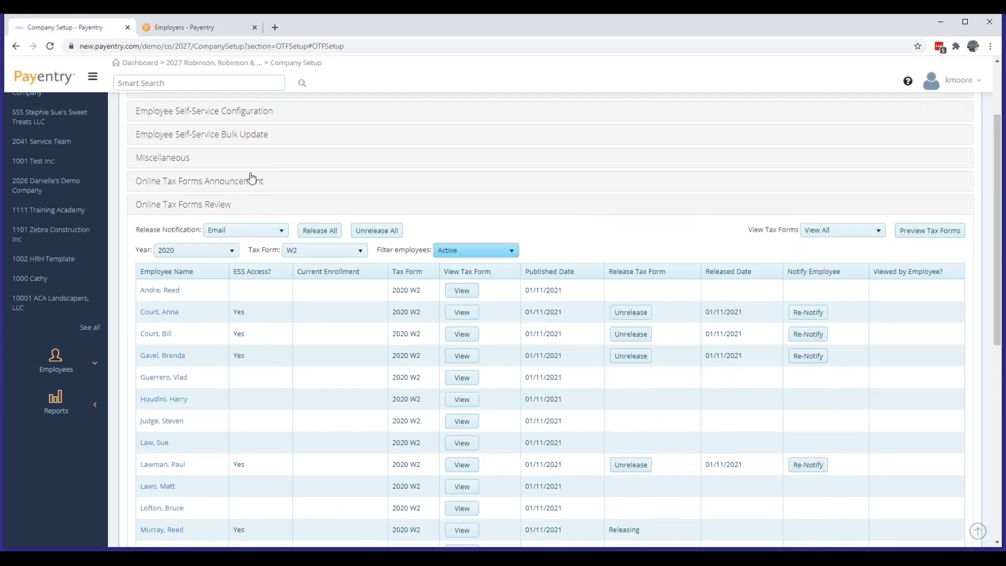
scroll(252, 178, down, 8)
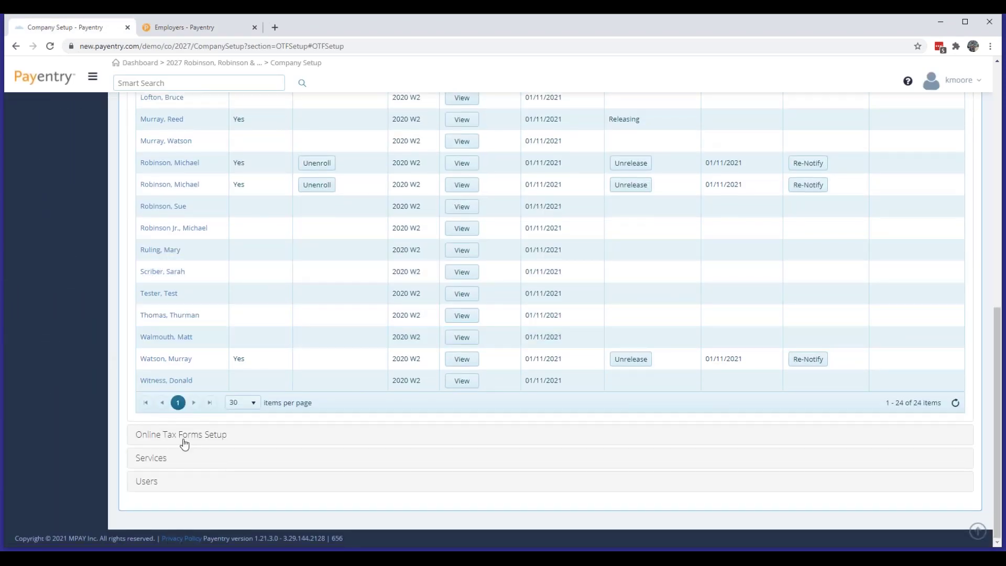
click(183, 440)
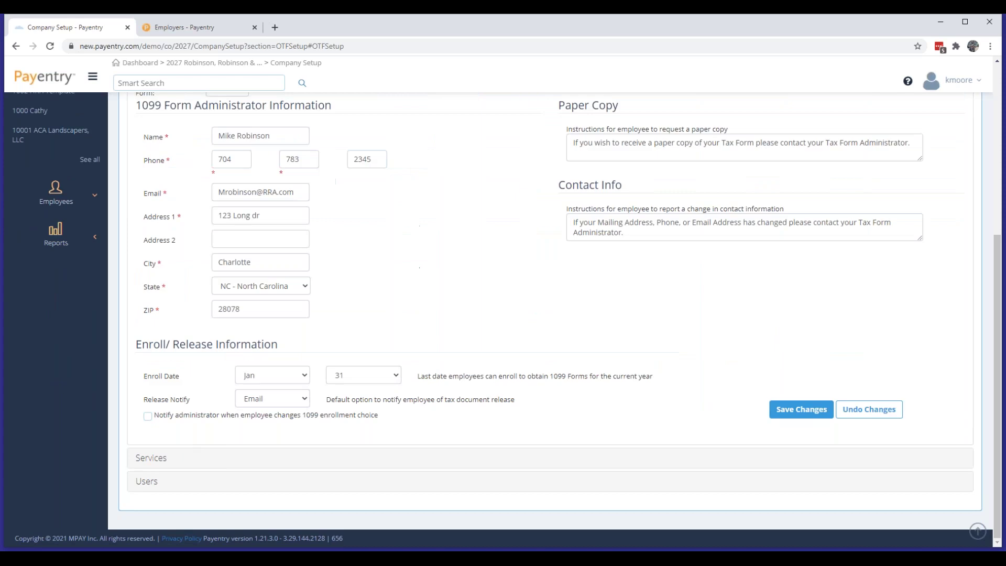
- Return to the Employers resources page, open the Online Tax Form Announcement guide and read through its numbered instructions
click(192, 28)
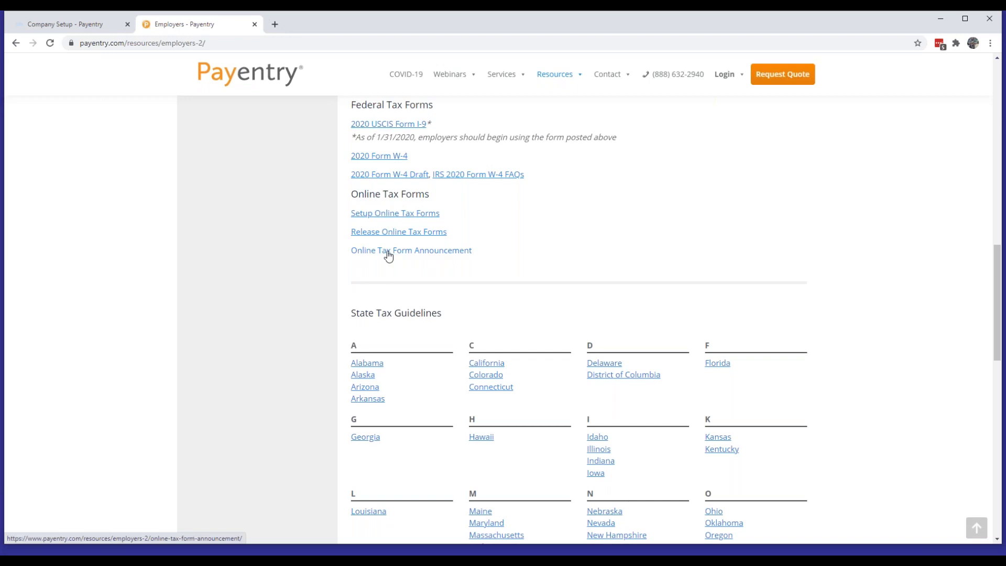
click(387, 254)
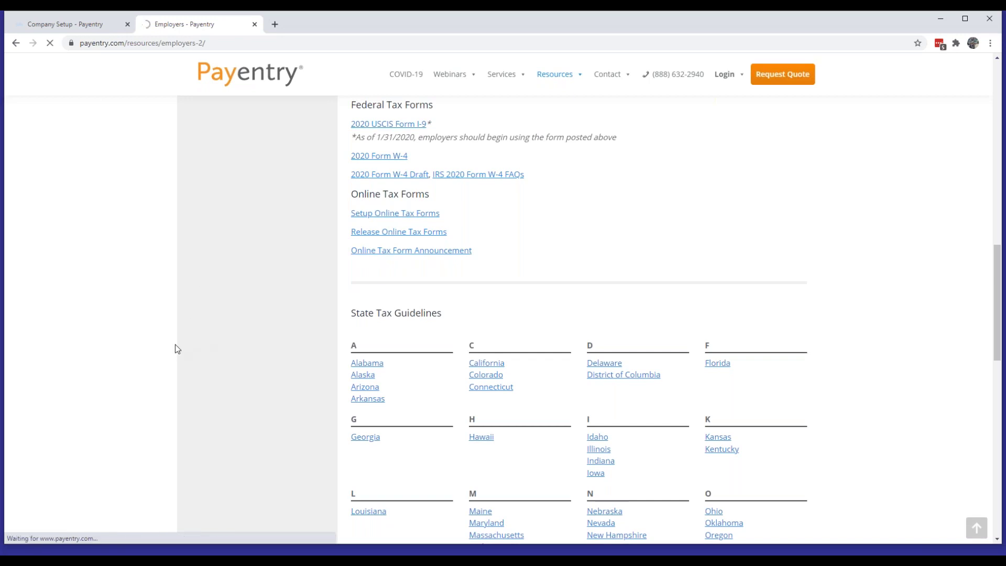
scroll(520, 303, down, 10)
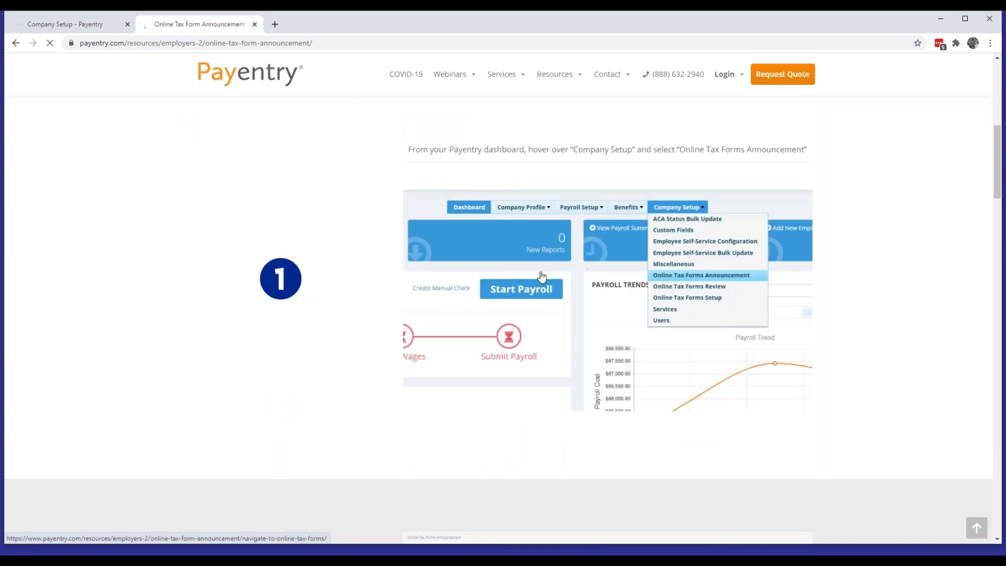
scroll(304, 292, down, 8)
scroll(284, 320, down, 3)
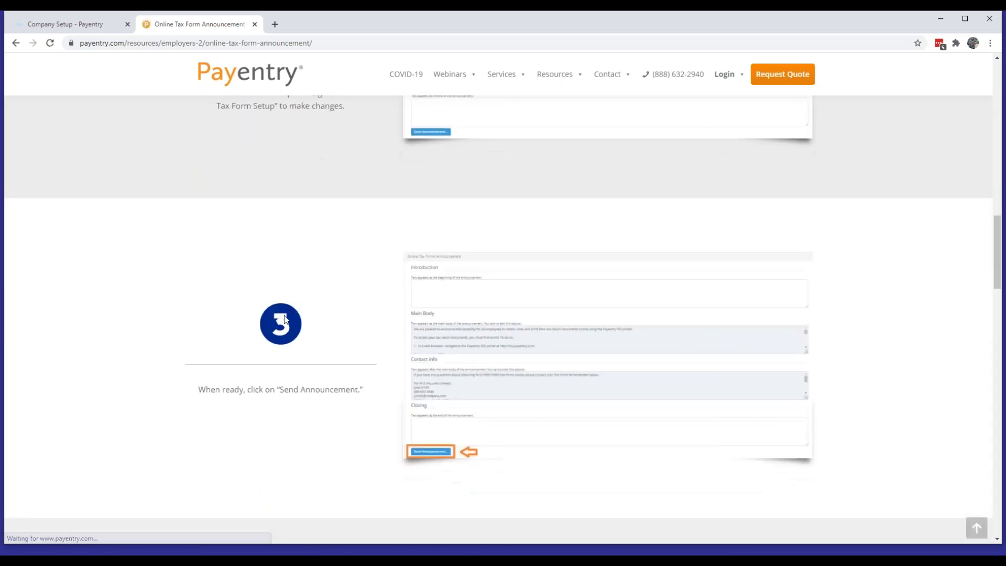
scroll(285, 320, down, 7)
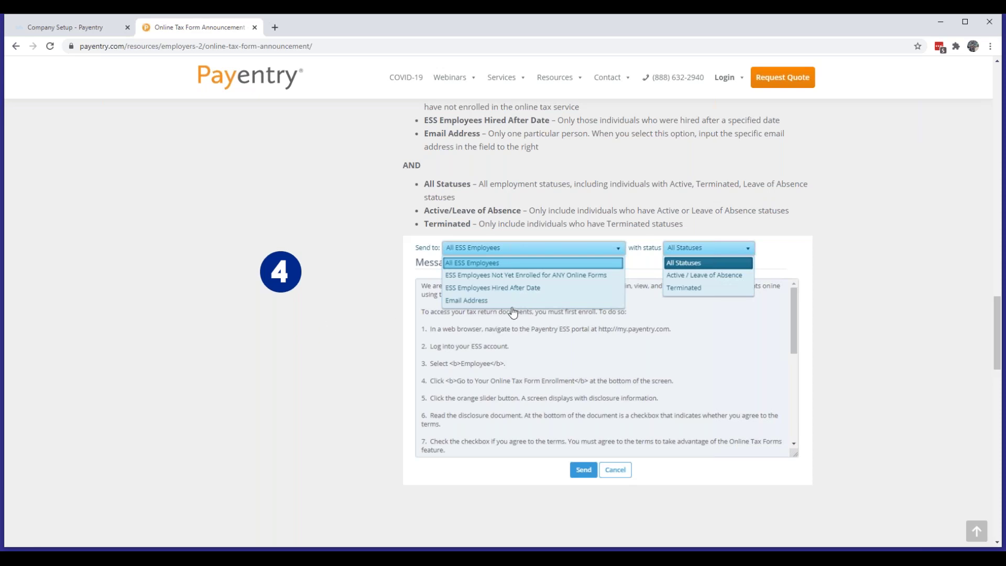
scroll(388, 314, down, 3)
scroll(388, 316, down, 5)
scroll(388, 315, up, 20)
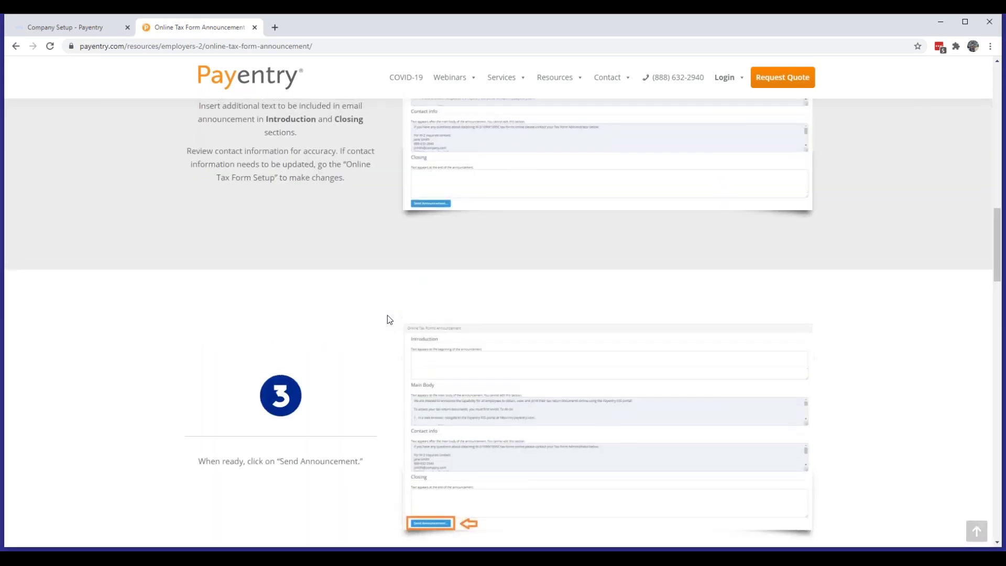
scroll(389, 319, up, 13)
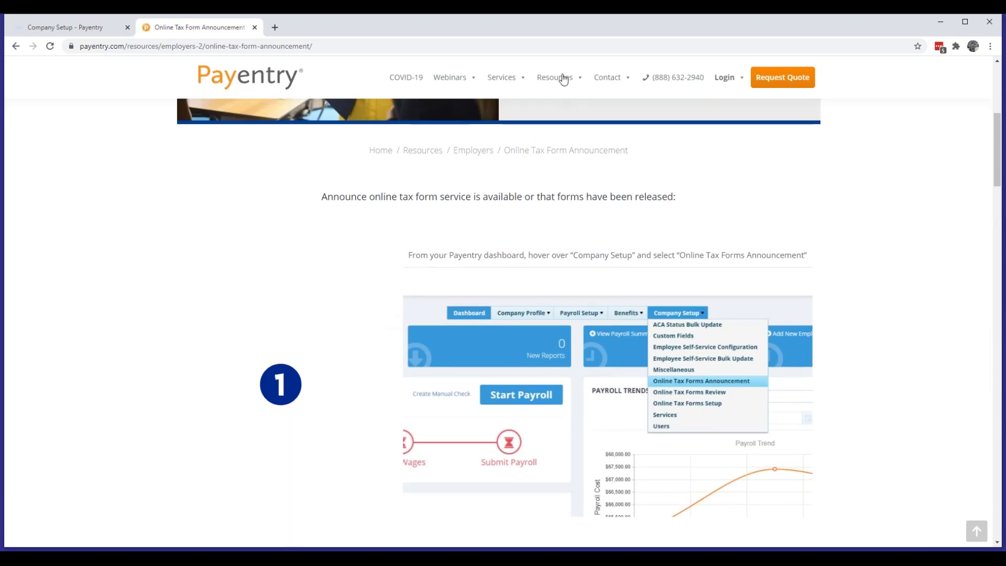
- Open the Employees & Contractors resources page and examine its My Payentry, employee tax and frequently asked questions sections
mouse_move(563, 78)
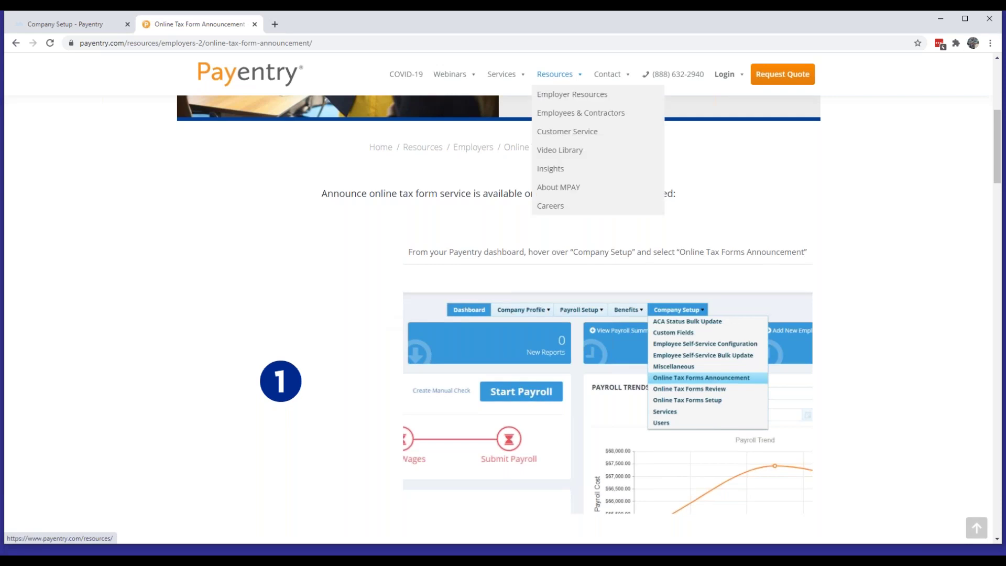
click(561, 113)
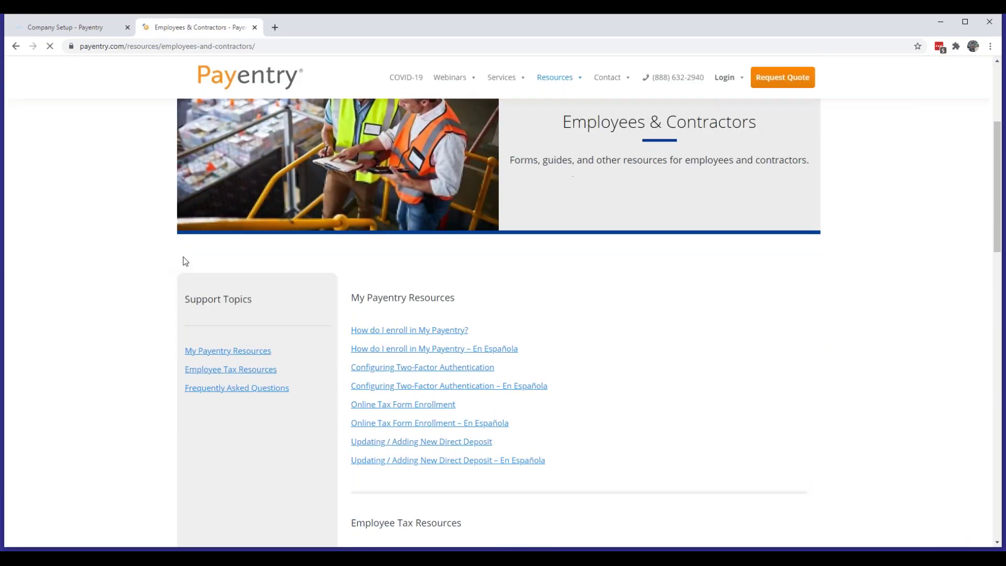
scroll(570, 311, down, 2)
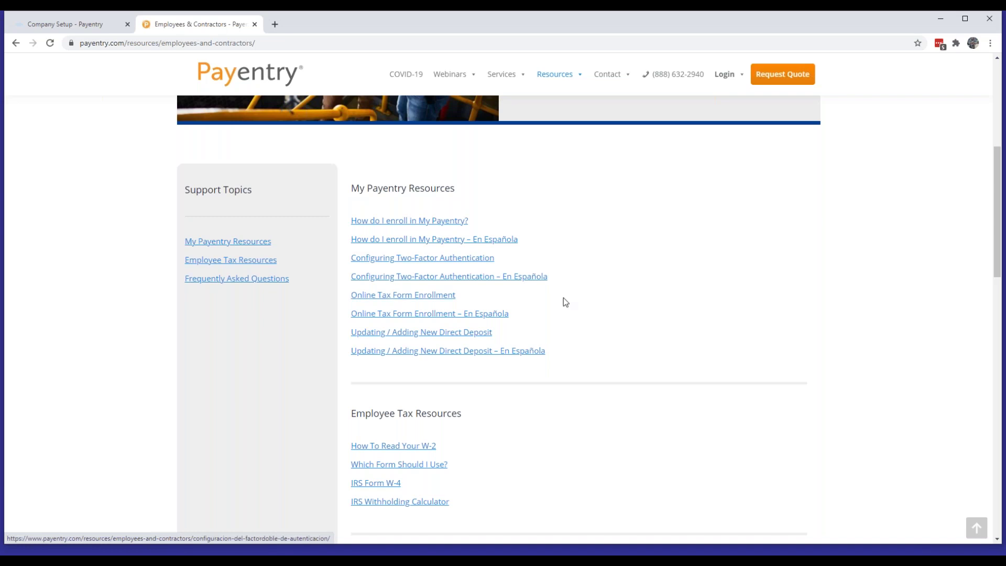
scroll(561, 299, down, 1)
scroll(571, 366, down, 3)
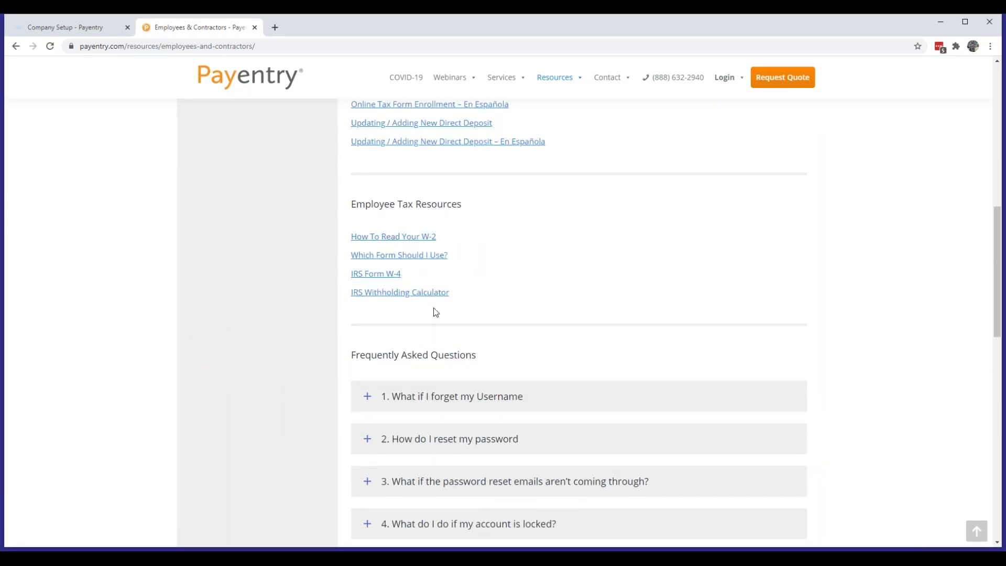
- Open the How To Read Your W-2 guide and examine the sample W-2 form and its explanation of boxes a-f
click(393, 233)
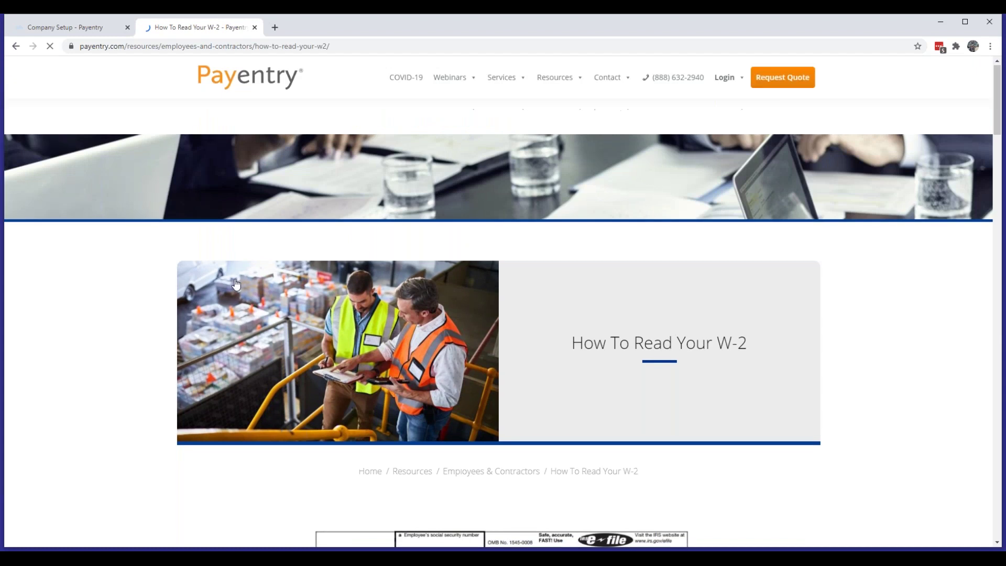
scroll(234, 287, down, 5)
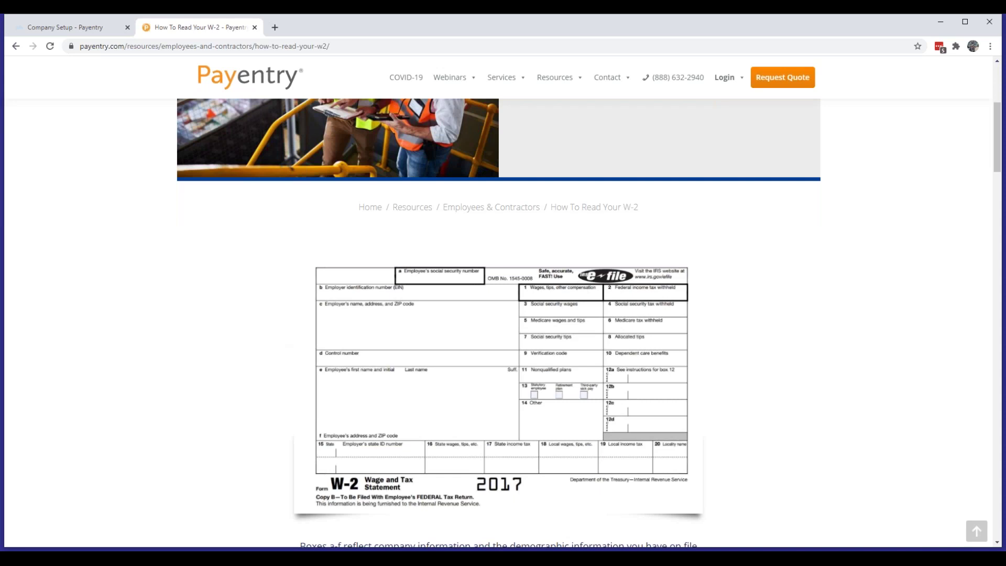
scroll(308, 346, down, 6)
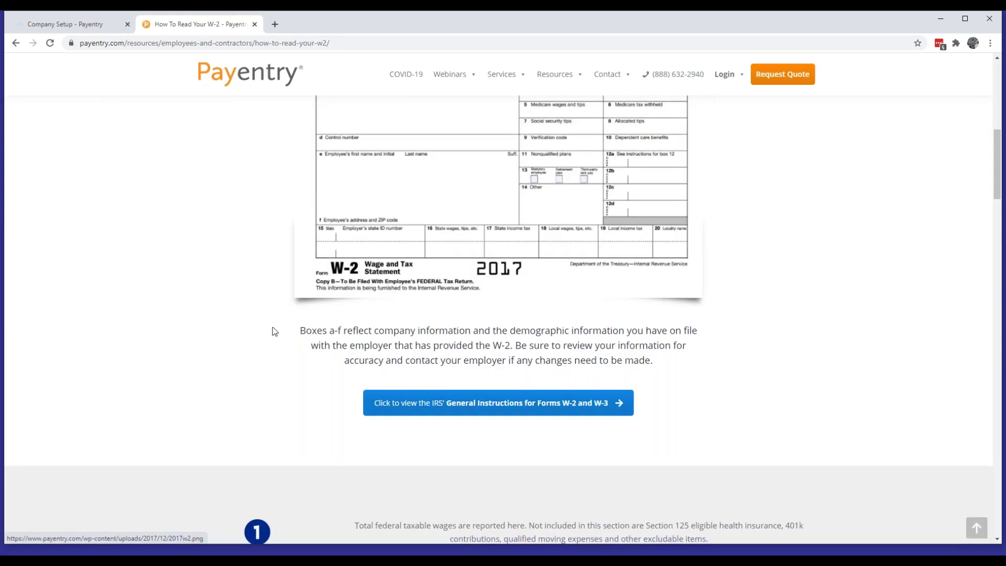
- Leave the W-2 guide and go back to the Webinar Recordings page
scroll(241, 363, up, 11)
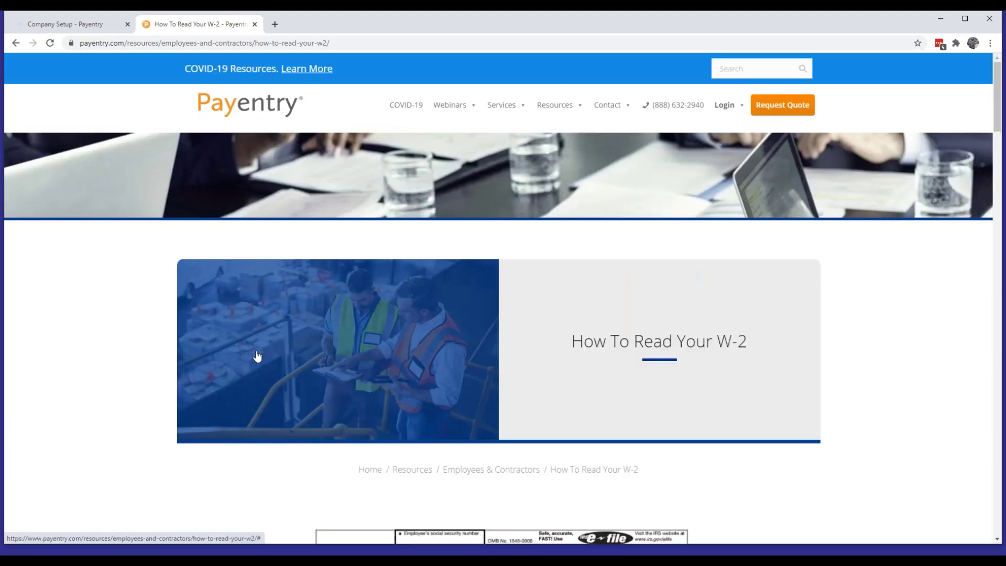
mouse_move(449, 107)
click(450, 148)
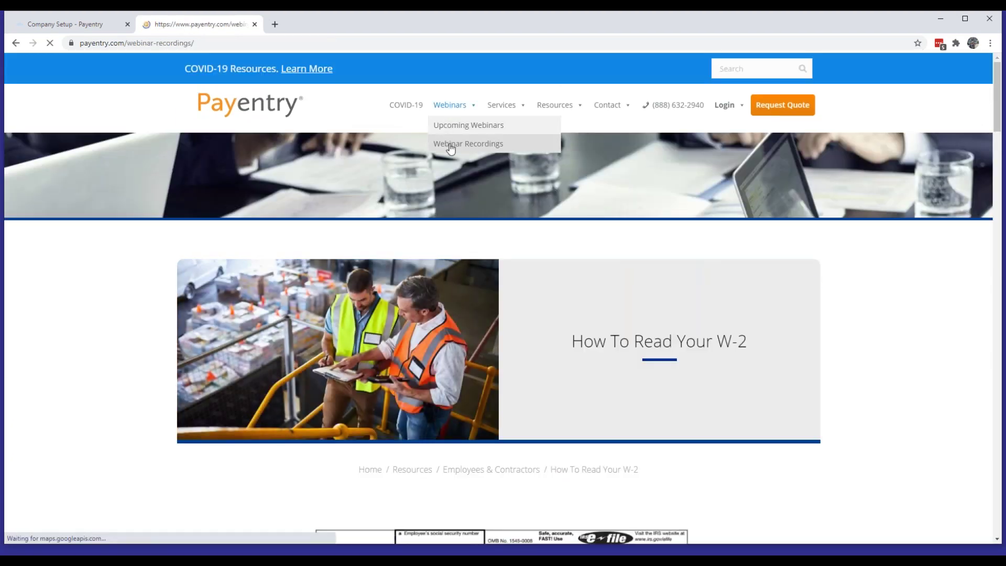